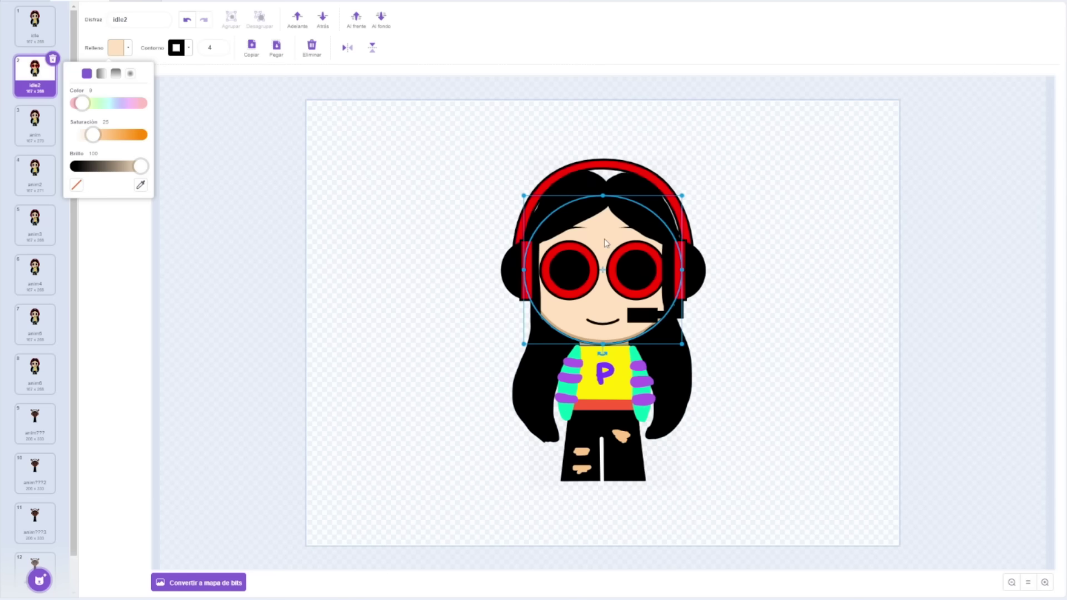
Paint two black hair spikes with the size-10 brush, one beside the microphone and a tall one above the left earphone.
click(939, 260)
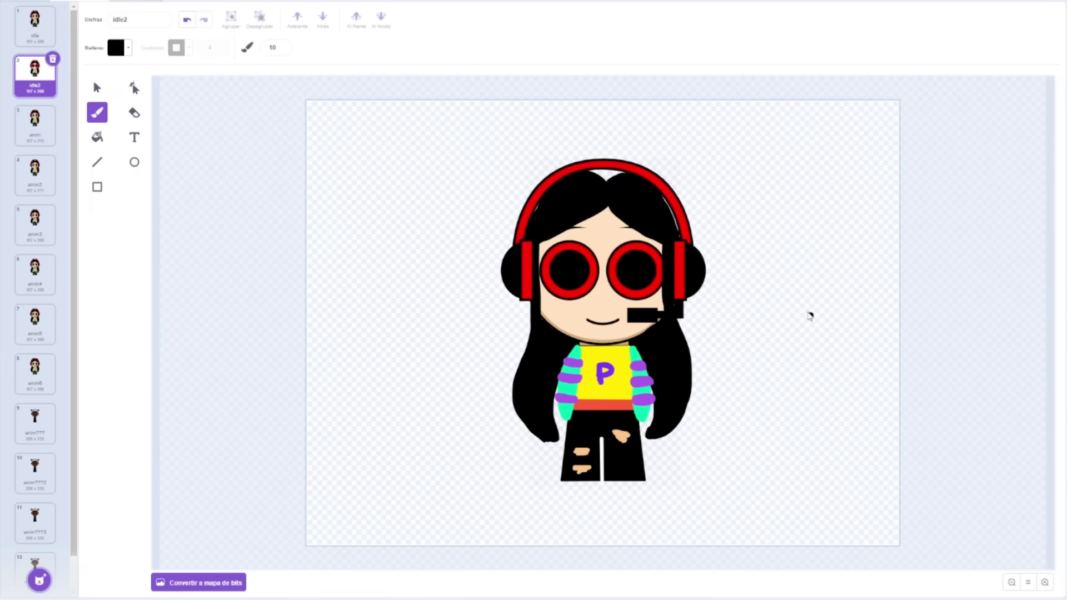
mouse_move(678, 320)
mouse_down()
mouse_move(734, 309)
mouse_move(745, 267)
mouse_move(673, 317)
mouse_move(729, 296)
mouse_move(672, 283)
mouse_move(645, 300)
mouse_move(734, 256)
mouse_move(745, 236)
mouse_move(670, 301)
mouse_move(726, 302)
mouse_move(734, 257)
mouse_up()
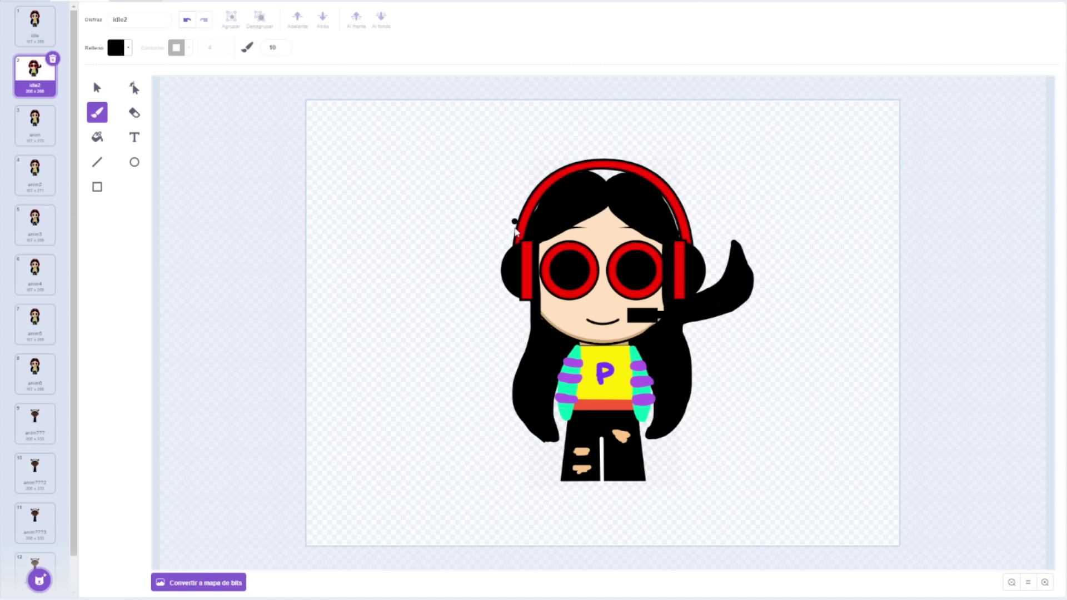
mouse_move(531, 224)
mouse_down()
mouse_move(494, 139)
mouse_move(502, 119)
mouse_move(474, 177)
mouse_move(474, 231)
mouse_move(520, 247)
mouse_move(490, 177)
mouse_move(498, 133)
mouse_move(476, 214)
mouse_move(489, 166)
mouse_move(489, 221)
mouse_move(475, 233)
mouse_move(479, 244)
mouse_move(481, 219)
mouse_move(498, 233)
mouse_move(507, 214)
mouse_move(514, 251)
mouse_up()
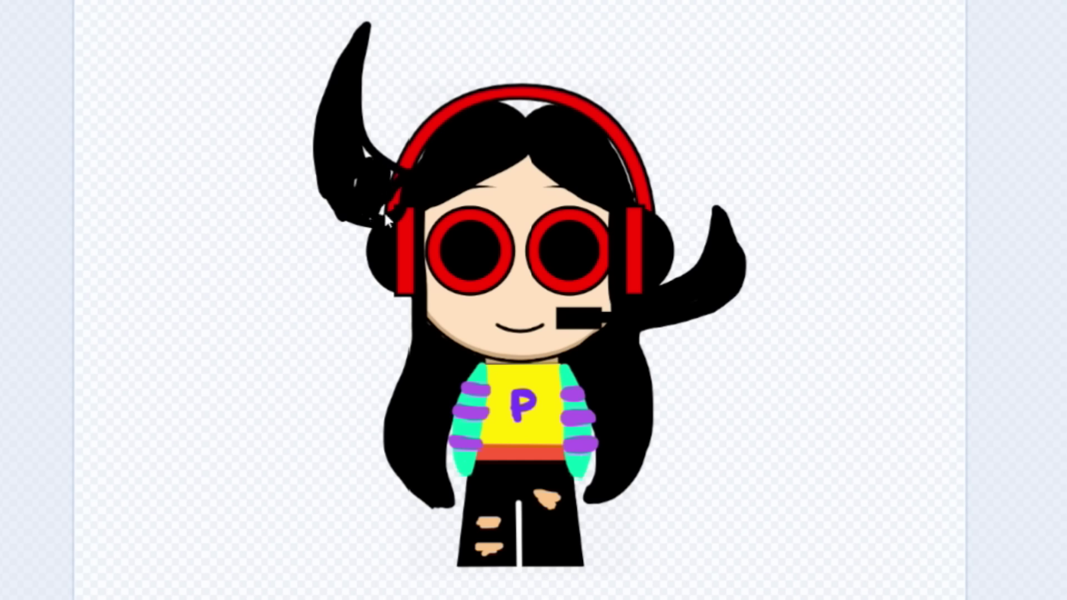
drag(386, 219, 358, 187)
mouse_move(327, 183)
mouse_down()
mouse_move(317, 155)
mouse_move(326, 111)
mouse_move(319, 154)
mouse_move(329, 210)
mouse_up()
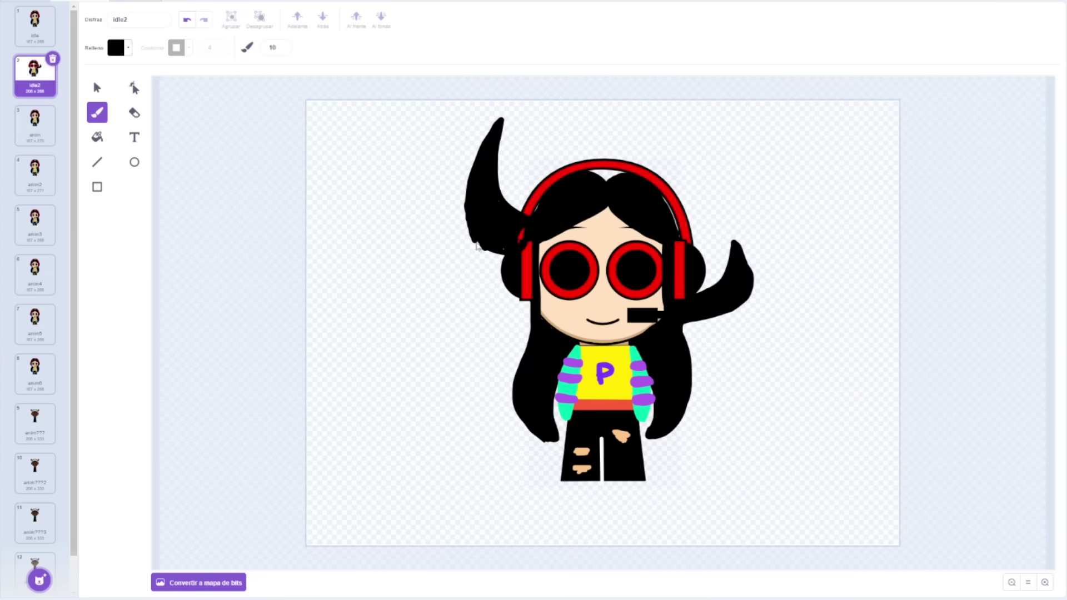
drag(476, 246, 497, 253)
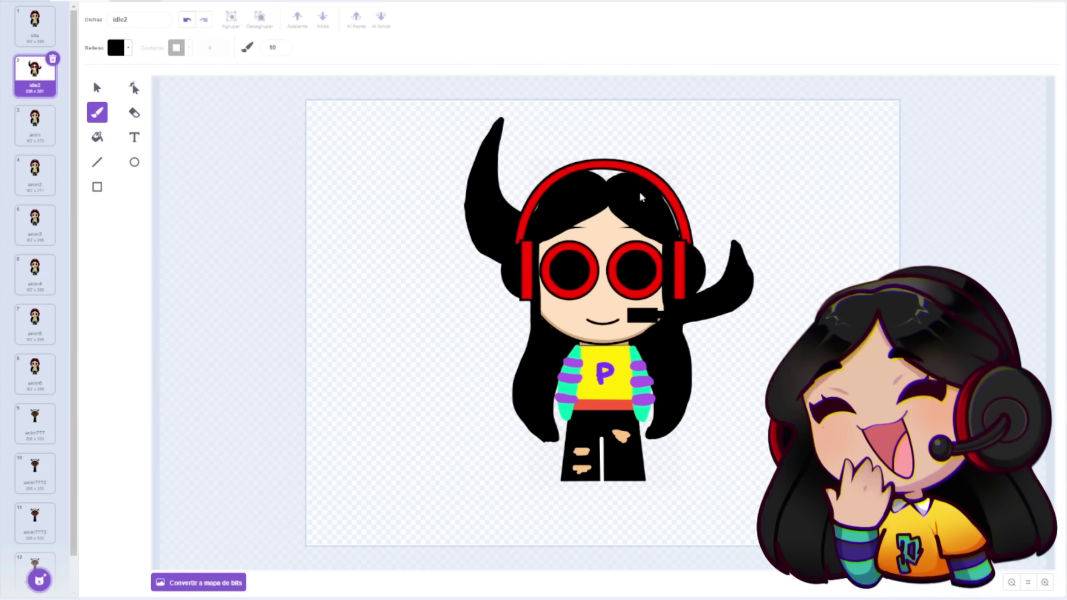
Paint more black hair spikes above the headband, along the upper-right side of the head and below the left earphone.
click(615, 227)
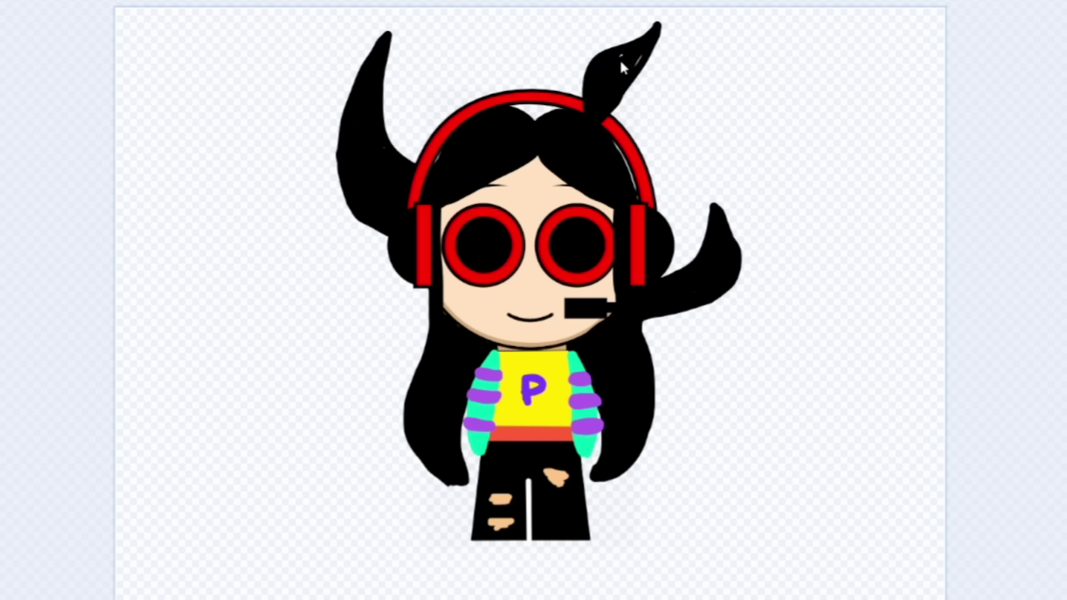
mouse_move(605, 114)
mouse_down()
mouse_move(692, 90)
mouse_move(682, 128)
mouse_move(620, 146)
mouse_move(695, 95)
mouse_move(644, 123)
mouse_move(648, 136)
mouse_move(677, 111)
mouse_move(599, 126)
mouse_up()
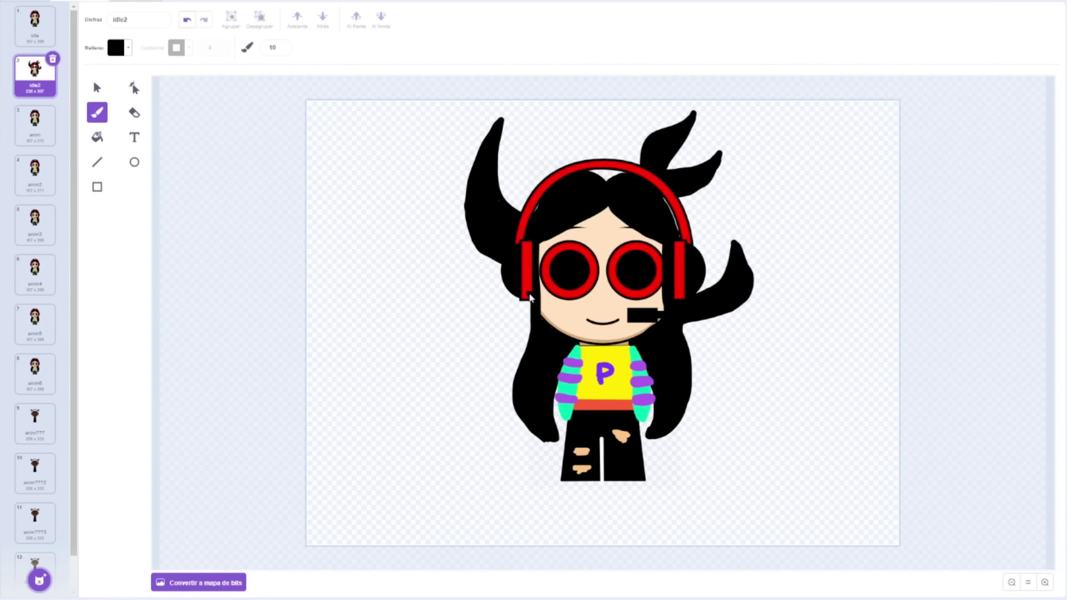
drag(427, 276, 340, 323)
mouse_move(466, 327)
mouse_down()
mouse_move(437, 334)
mouse_move(509, 331)
mouse_move(539, 302)
mouse_move(457, 334)
mouse_move(526, 314)
mouse_move(509, 322)
mouse_move(531, 300)
mouse_move(452, 334)
mouse_move(517, 324)
mouse_up()
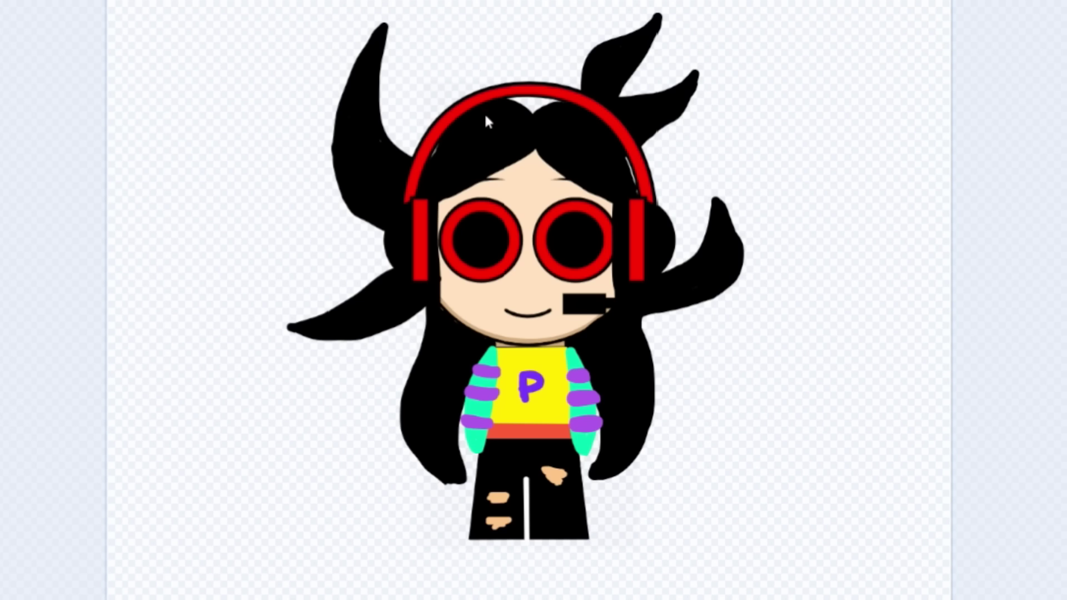
drag(569, 169, 588, 122)
mouse_move(507, 32)
mouse_down()
mouse_move(477, 65)
mouse_move(509, 31)
mouse_move(502, 71)
mouse_up()
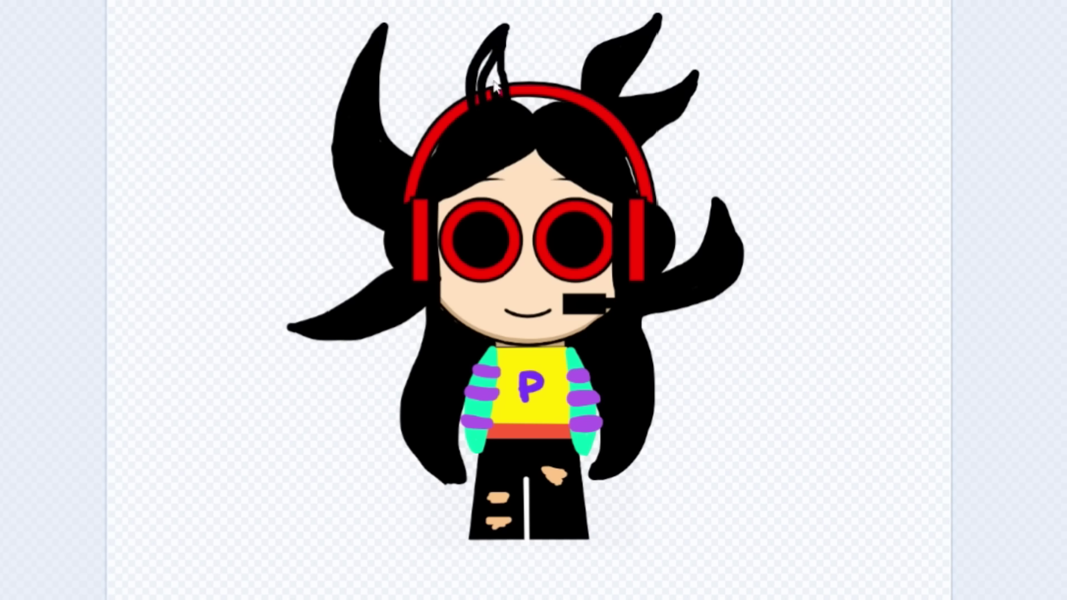
drag(481, 111, 492, 91)
mouse_move(639, 201)
mouse_down()
mouse_move(720, 151)
mouse_move(720, 136)
mouse_move(664, 211)
mouse_move(681, 186)
mouse_move(642, 206)
mouse_move(635, 188)
mouse_up()
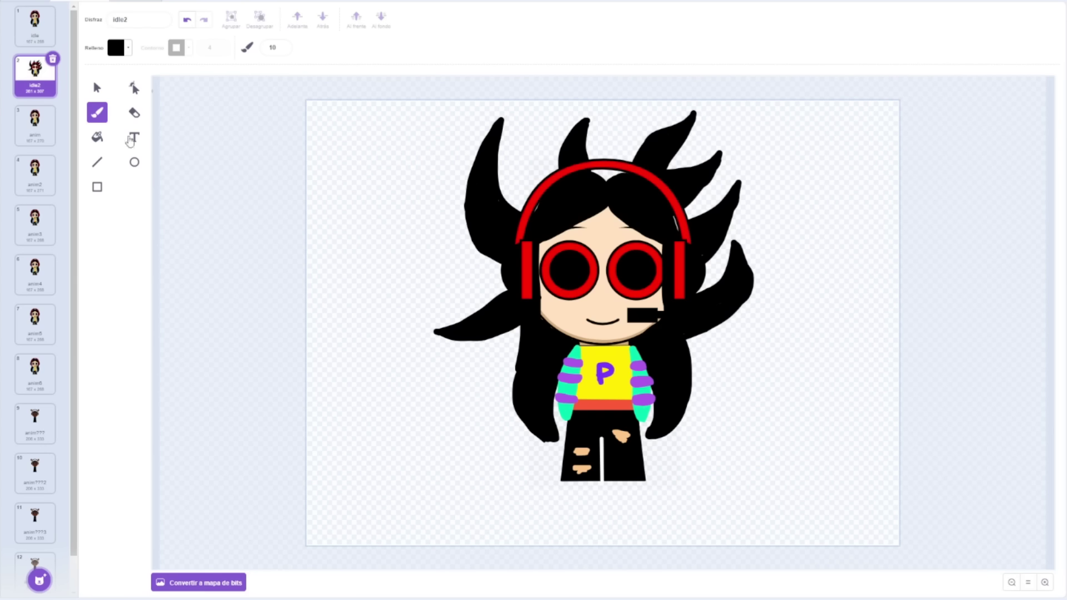
Rotate the letter P on the shirt about 180° so that it reads as a d.
click(98, 89)
click(603, 382)
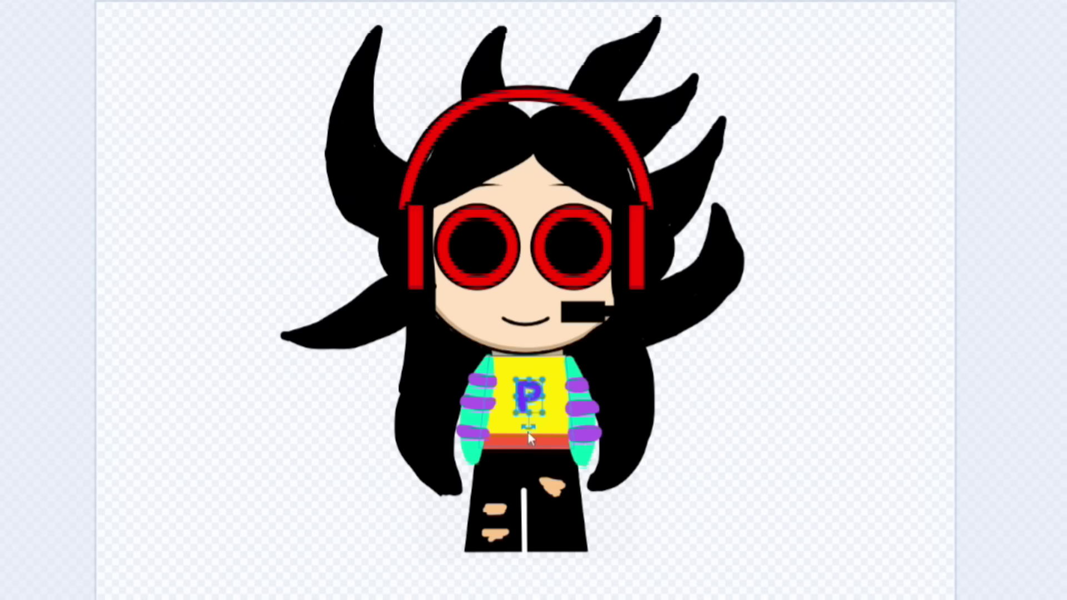
drag(527, 426, 558, 269)
Recolour the shirt's letter and its bottom band bright red.
click(116, 48)
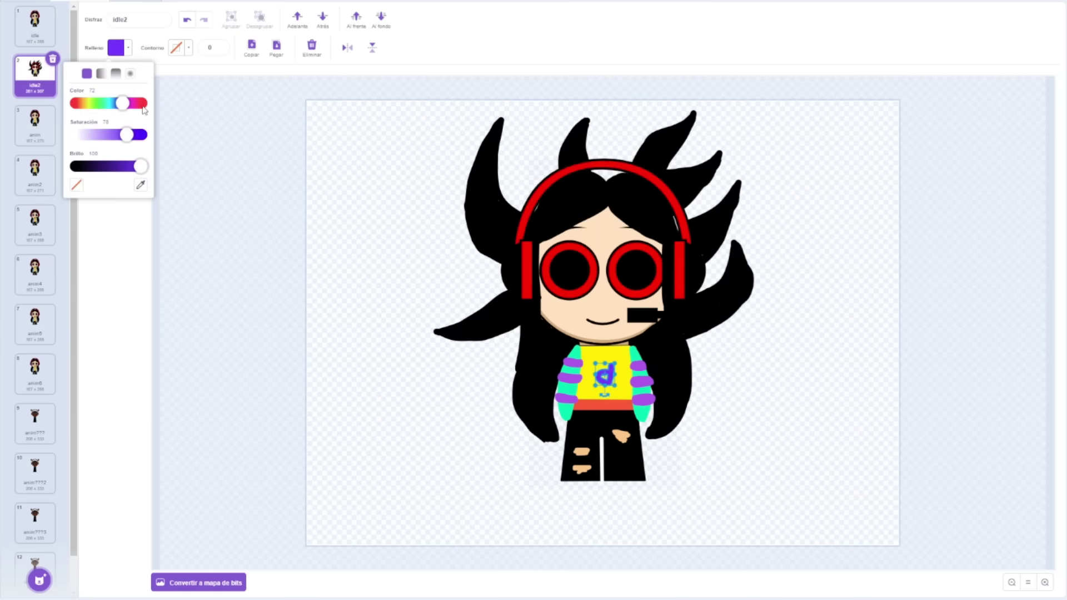
click(142, 108)
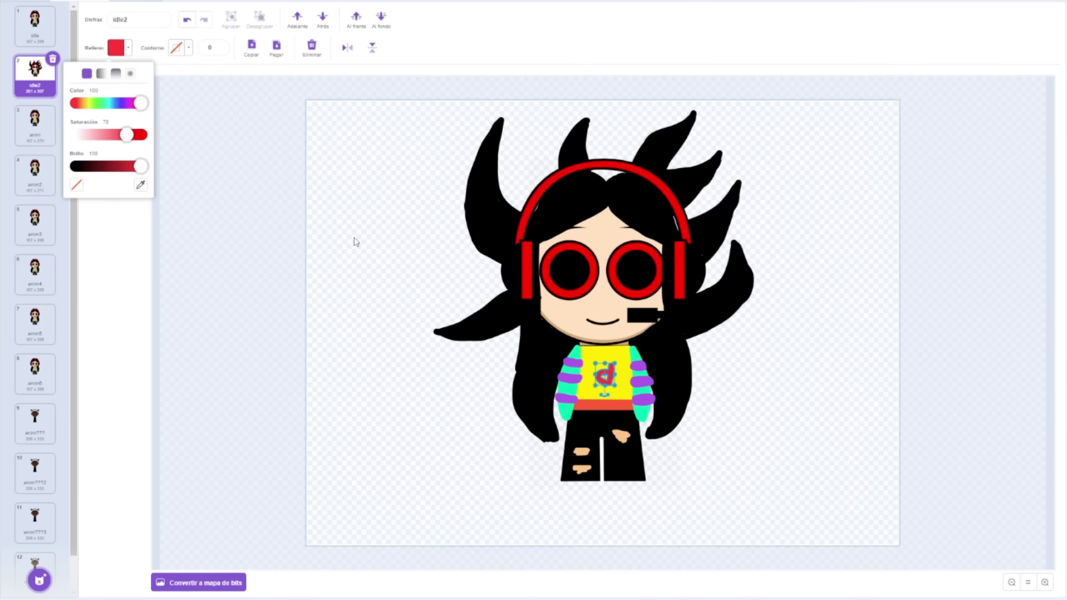
drag(131, 133, 144, 134)
click(232, 283)
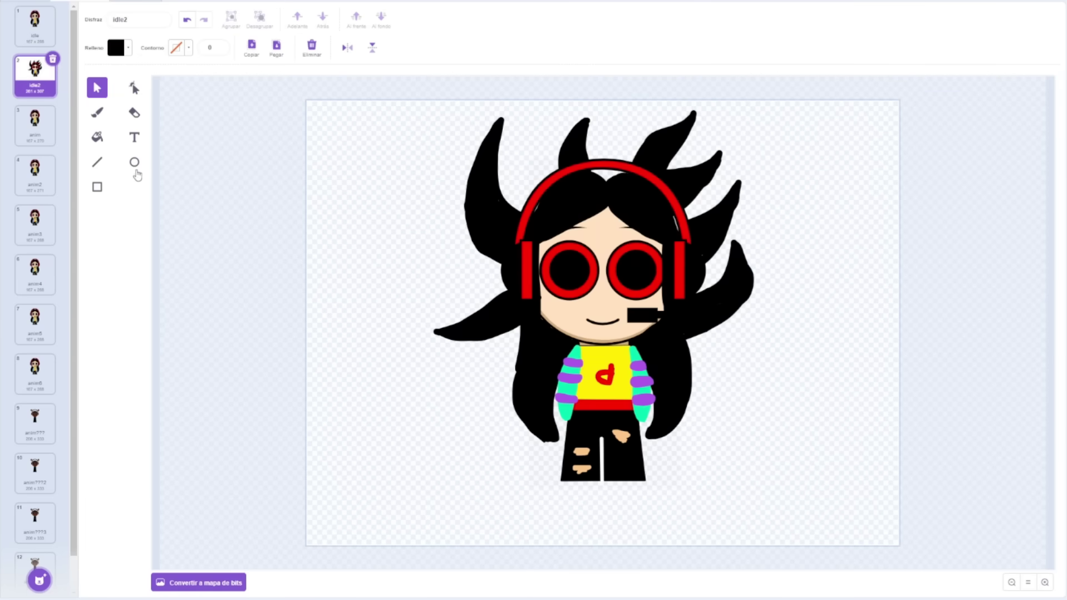
Draw a straight black line above the smile as the mouth's upper edge, undoing the extra side line.
click(101, 166)
drag(499, 362, 640, 360)
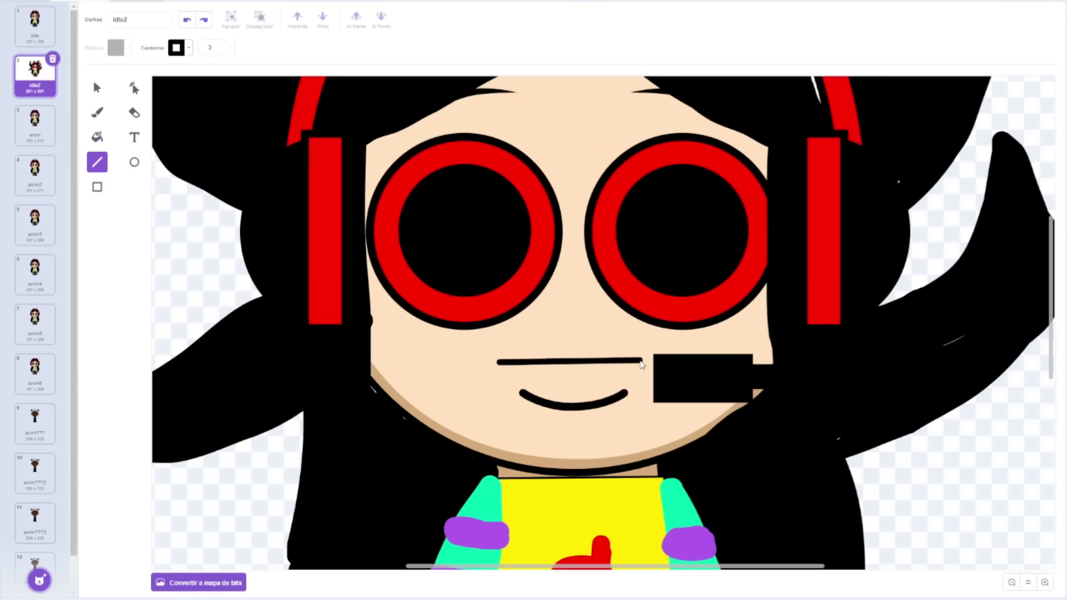
drag(640, 361, 631, 393)
click(187, 21)
Reshape the smile curve by moving its ends to the ends of the upper line and lowering its middle point.
click(97, 87)
click(134, 88)
click(515, 393)
drag(515, 393, 498, 371)
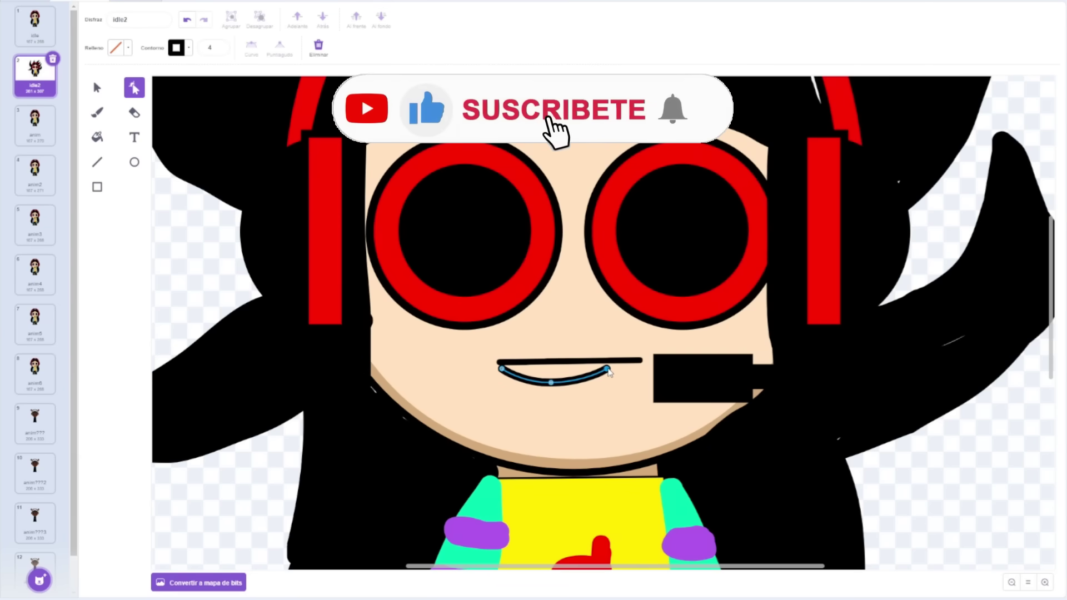
drag(604, 370, 645, 365)
drag(551, 383, 571, 398)
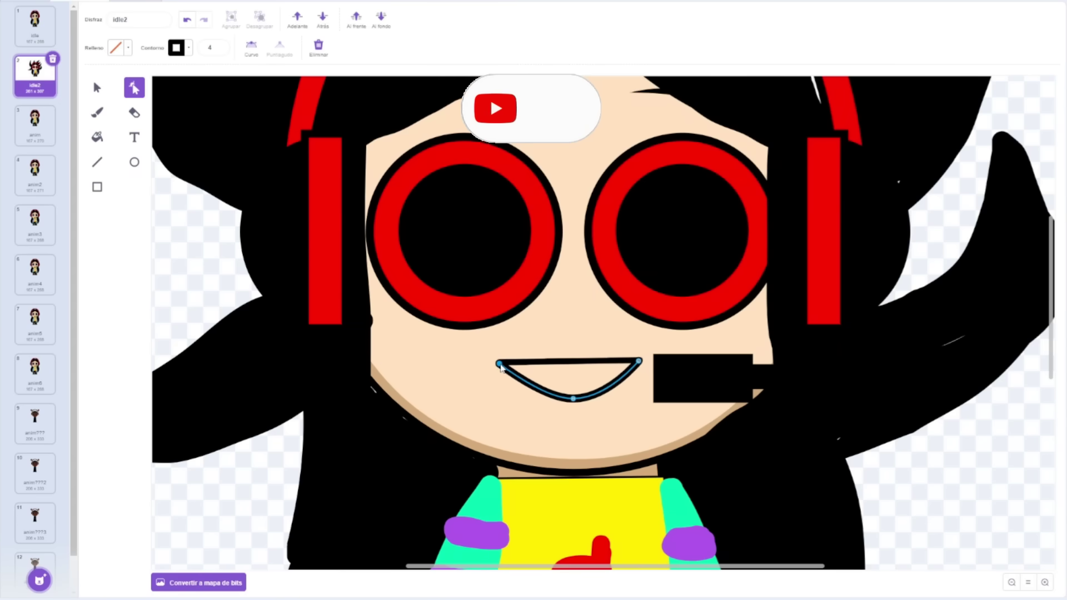
Round out the bottom of the mouth by extending both curve handles of the smile's middle point outward.
click(570, 399)
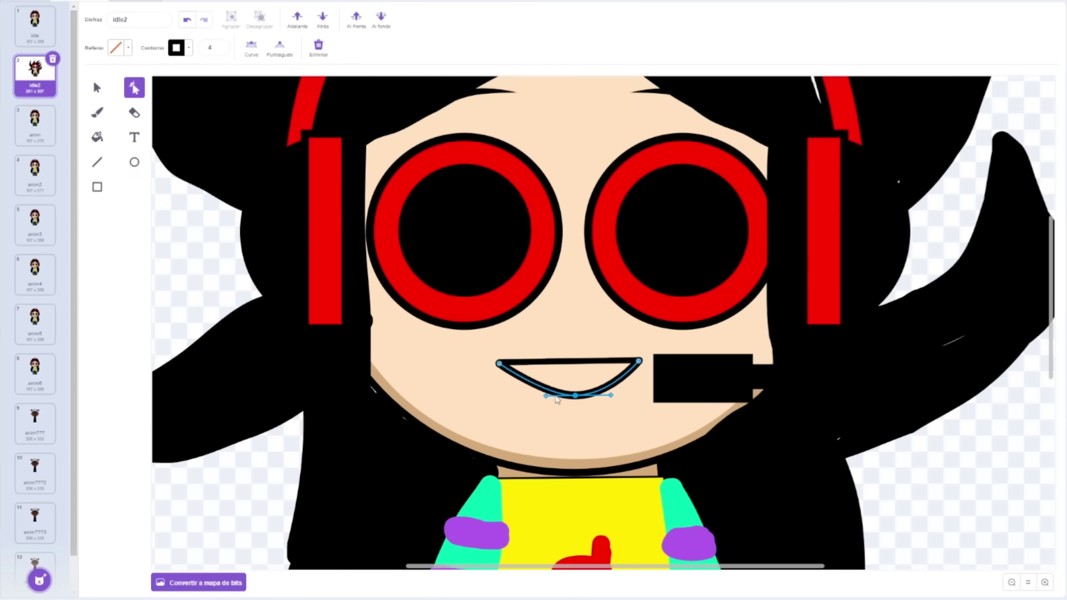
drag(545, 397, 521, 399)
drag(613, 396, 627, 395)
drag(521, 399, 510, 403)
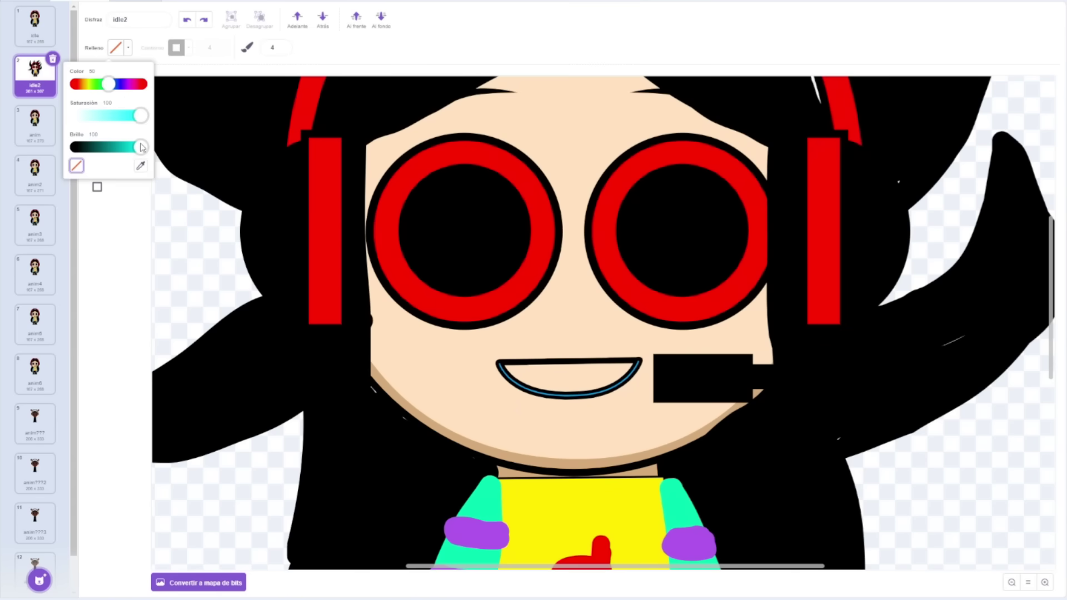
Fill the open mouth with black by setting the fill brightness to 0.
click(293, 71)
click(128, 48)
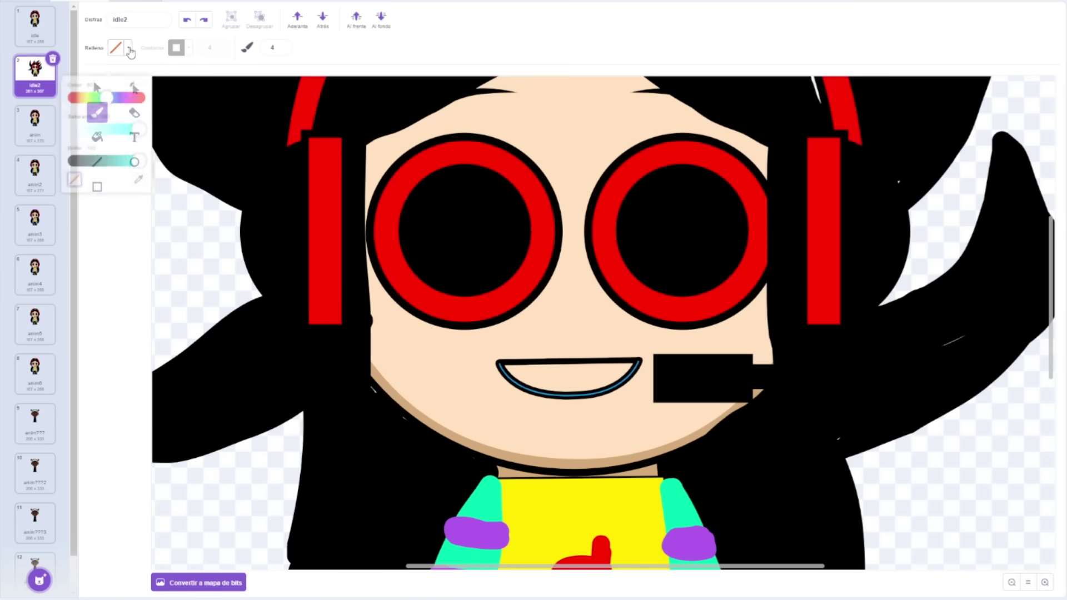
drag(140, 149, 37, 141)
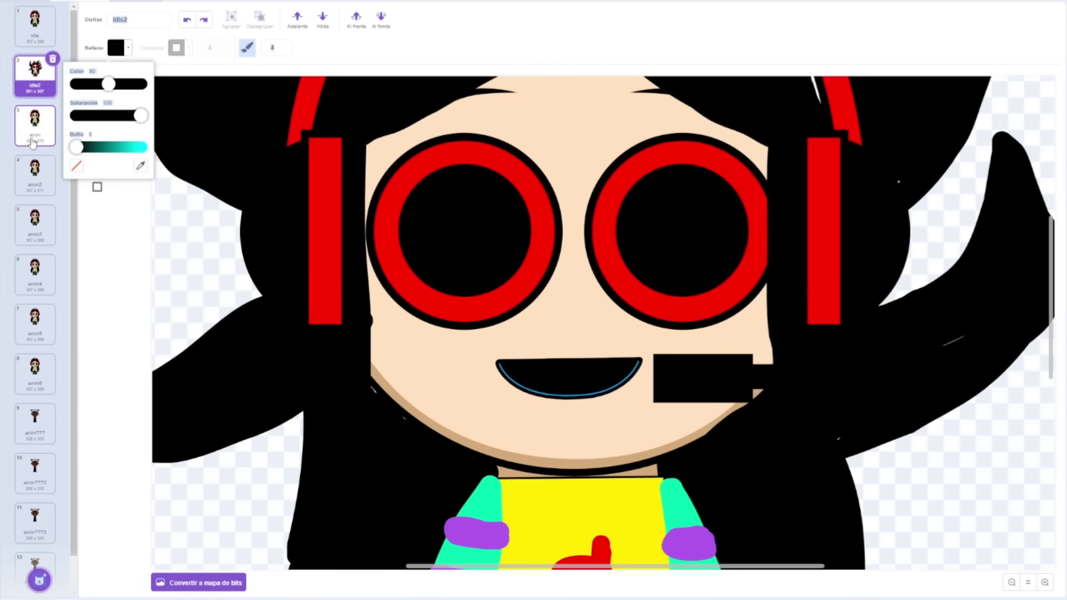
click(107, 369)
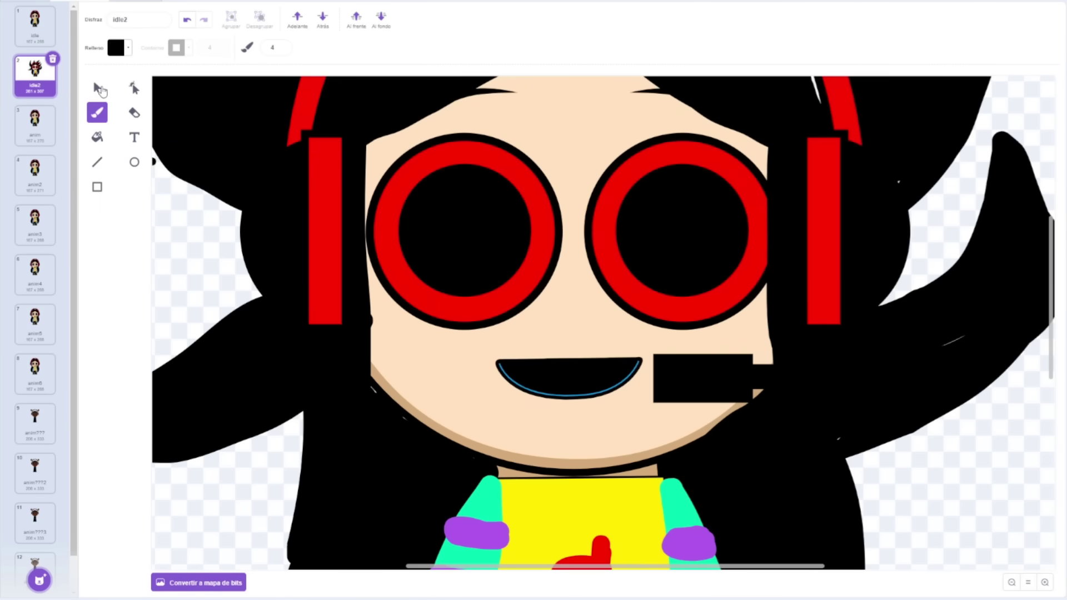
Draw a row of pointed white teeth along the mouth's upper edge with white lines of width 4.
click(98, 88)
click(97, 162)
click(186, 50)
drag(135, 168, 232, 172)
drag(204, 137, 201, 137)
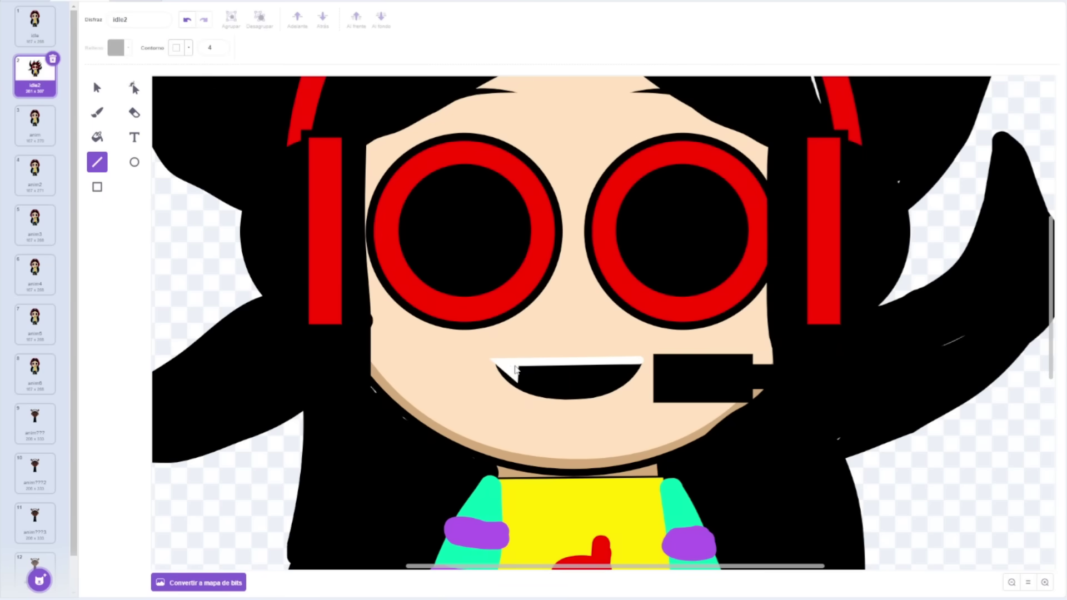
mouse_move(528, 363)
mouse_down()
mouse_move(543, 379)
mouse_move(545, 369)
mouse_up()
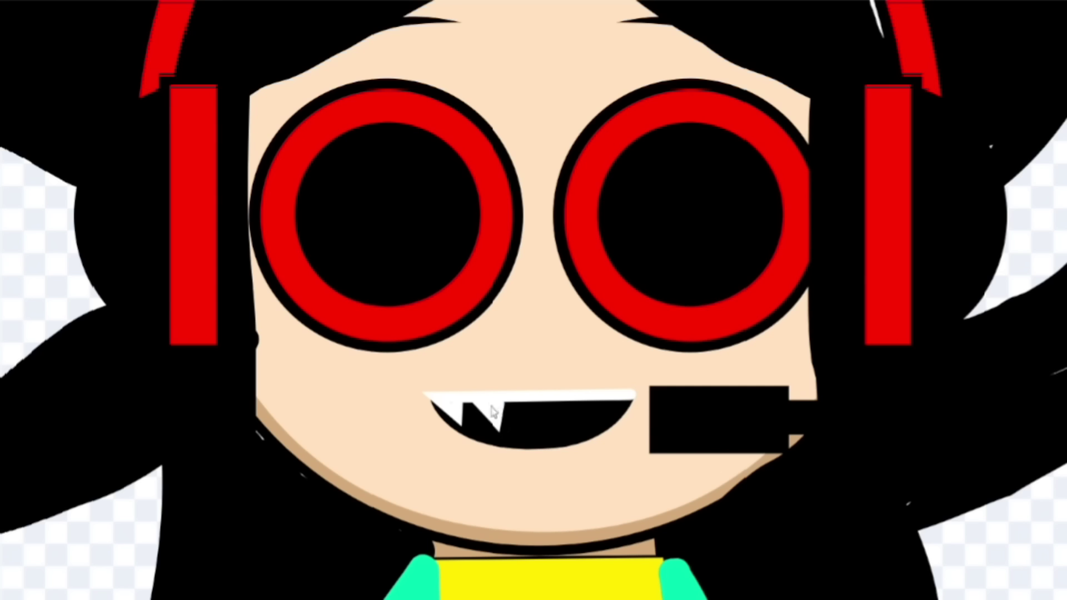
mouse_move(514, 402)
mouse_down()
mouse_move(531, 418)
mouse_move(544, 401)
mouse_move(531, 406)
mouse_move(563, 419)
mouse_move(577, 399)
mouse_move(561, 406)
mouse_up()
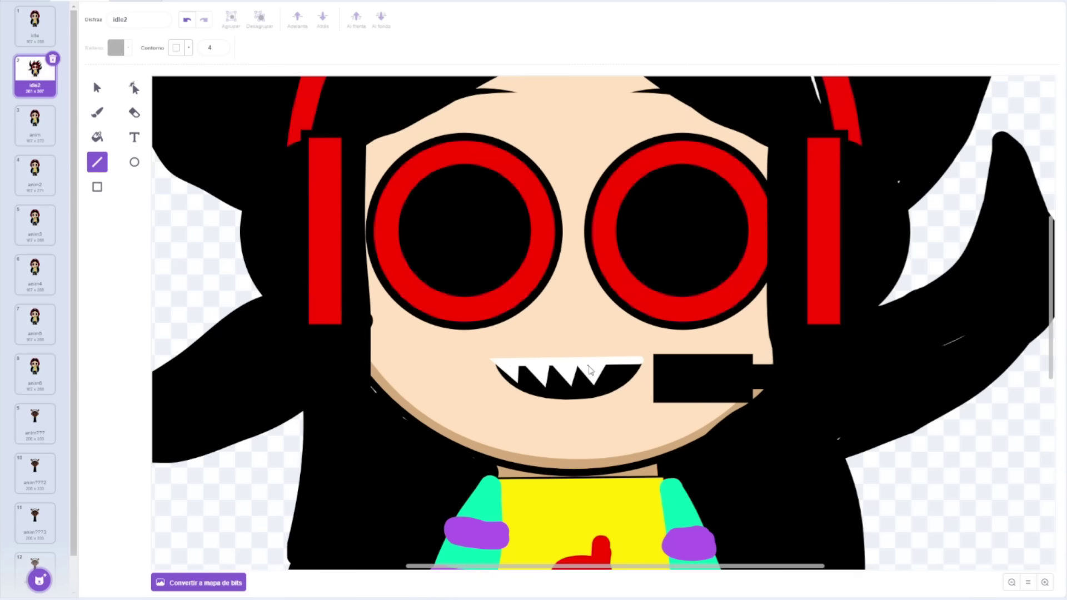
mouse_move(610, 362)
mouse_down()
mouse_move(621, 378)
mouse_move(630, 369)
mouse_up()
Try to paint a white mark on the left eye with the size-4 brush.
scroll(638, 409, down, 5)
ctrl+scroll(637, 408, down, 3)
ctrl+scroll(672, 367, down, 12)
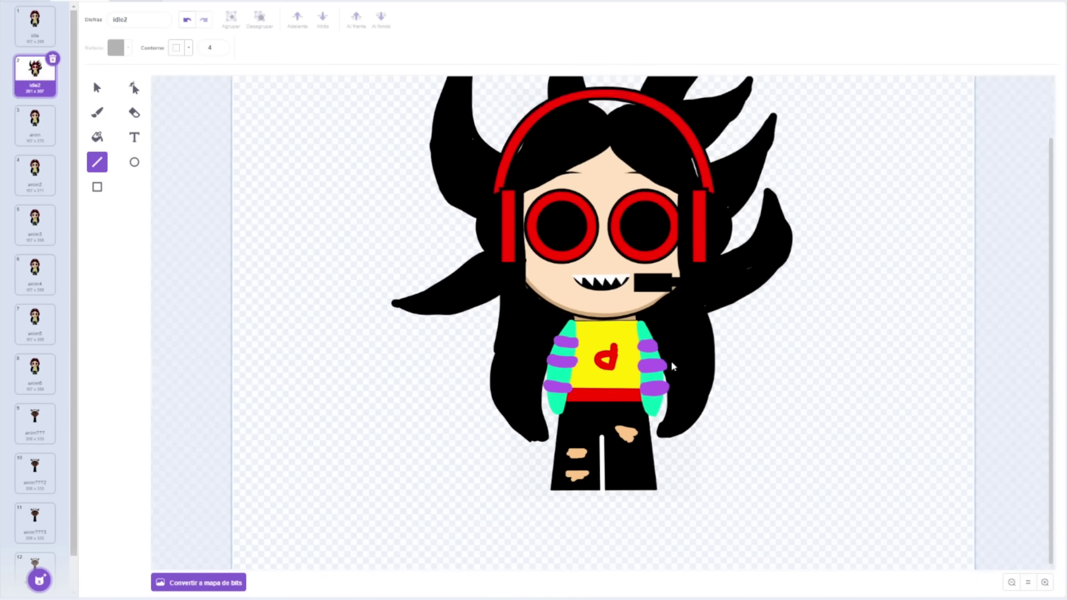
ctrl+scroll(662, 258, up, 8)
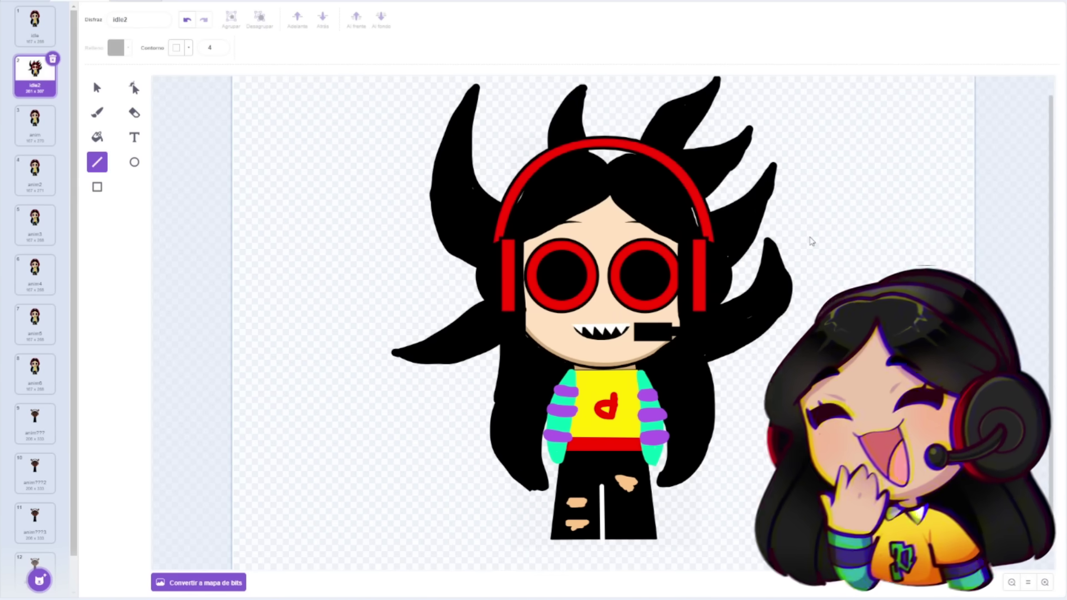
scroll(834, 317, up, 1)
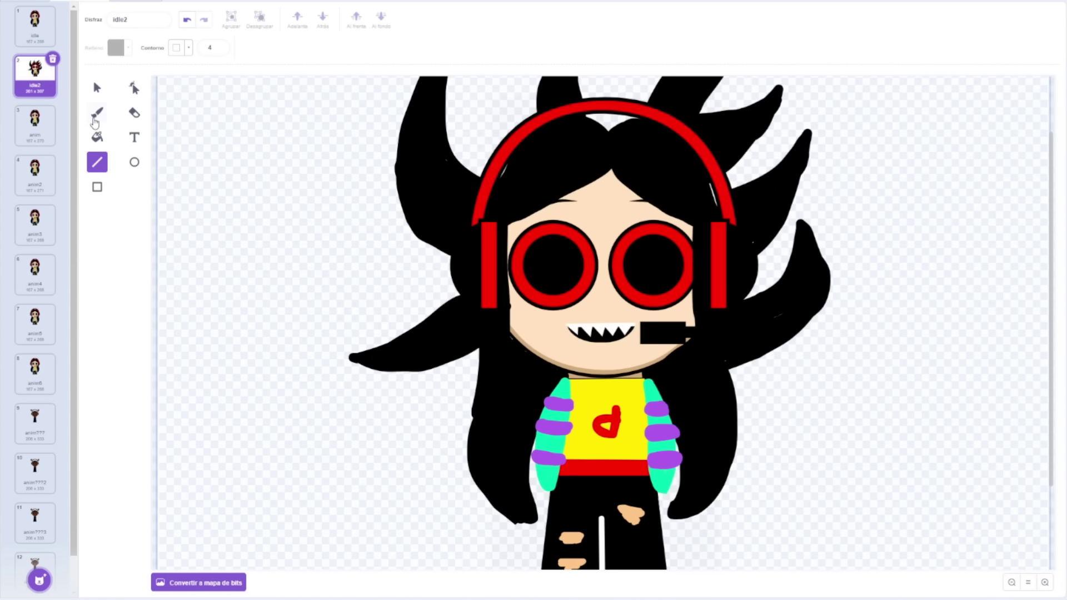
click(96, 118)
click(118, 49)
drag(82, 149, 63, 99)
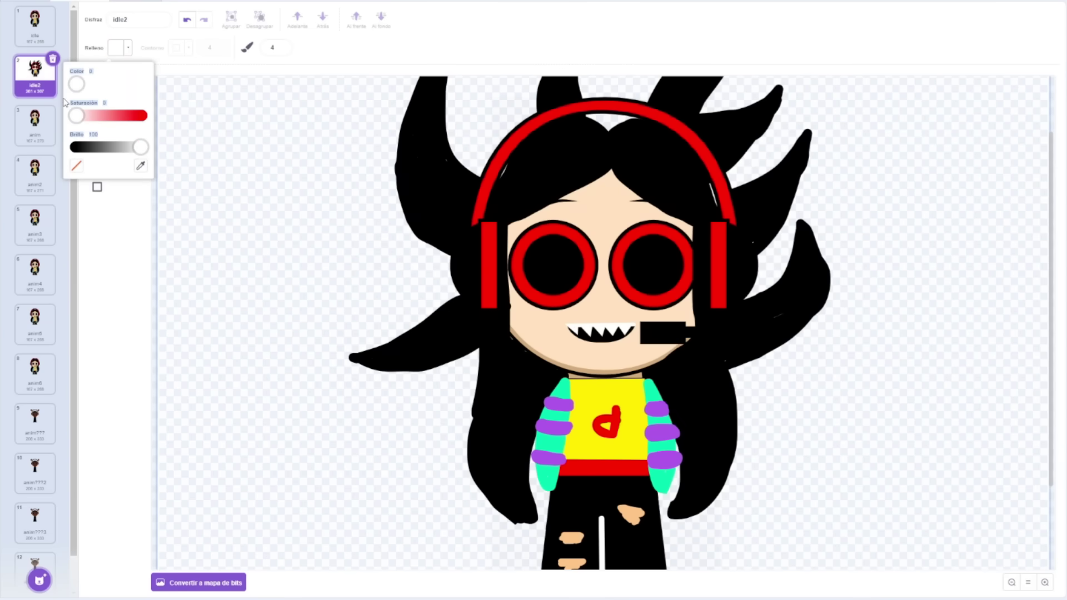
click(544, 254)
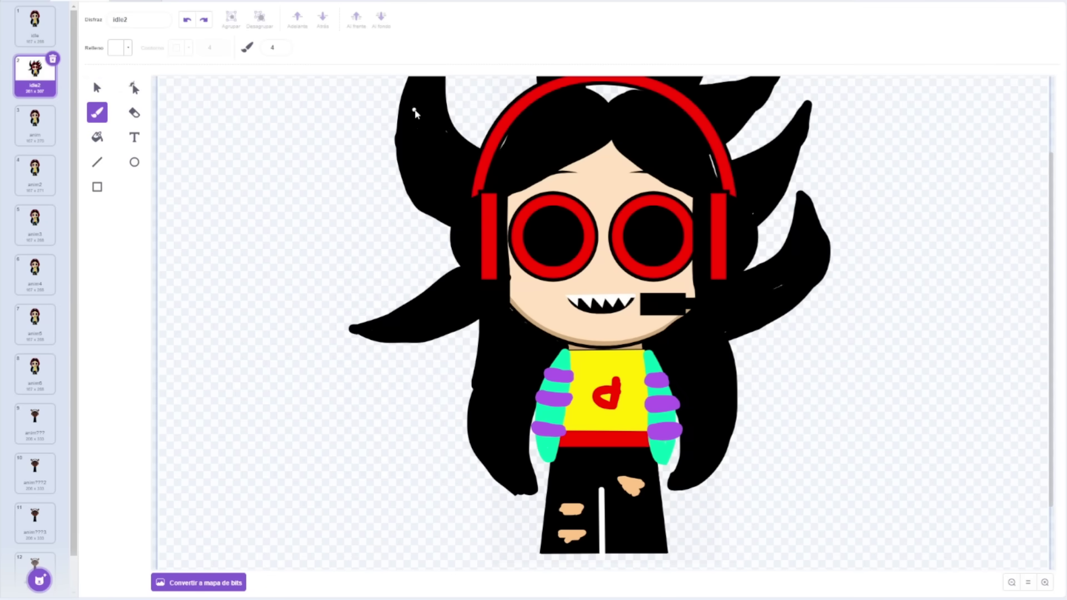
scroll(414, 114, down, 1)
click(97, 187)
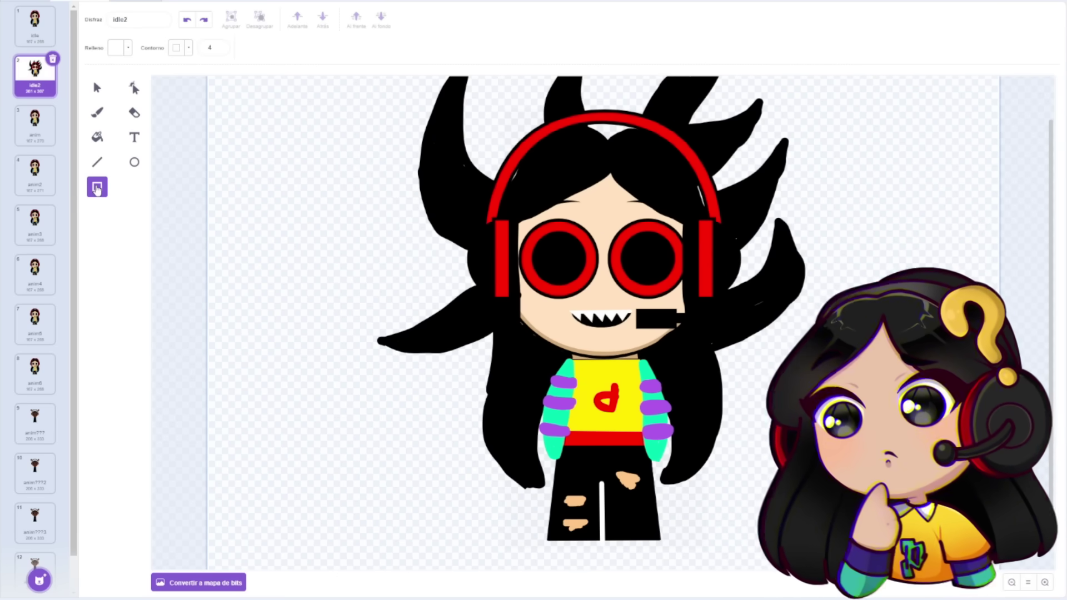
scroll(526, 309, up, 1)
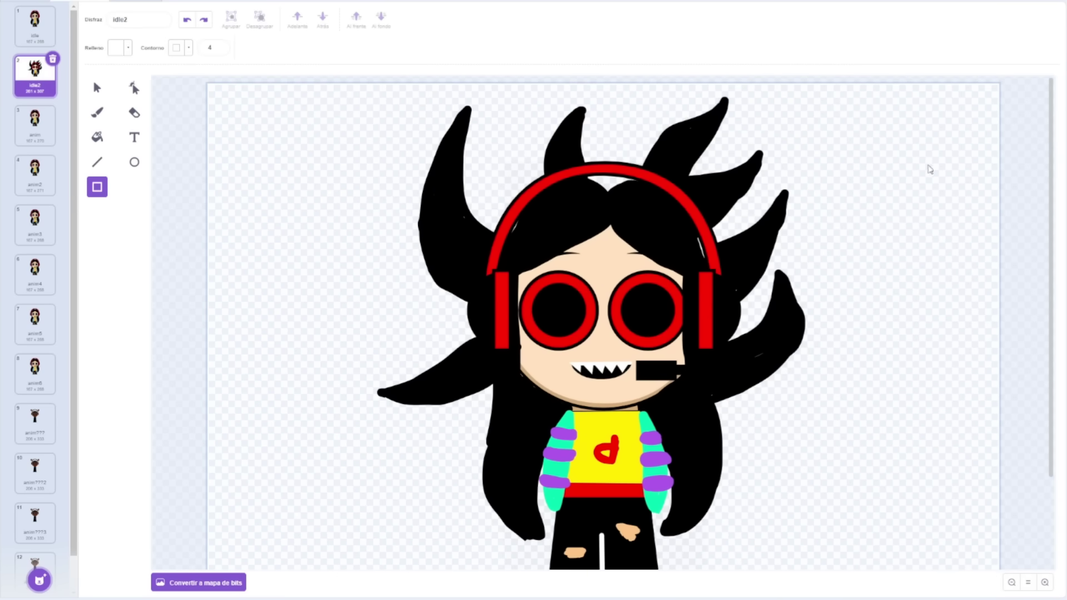
scroll(939, 170, down, 2)
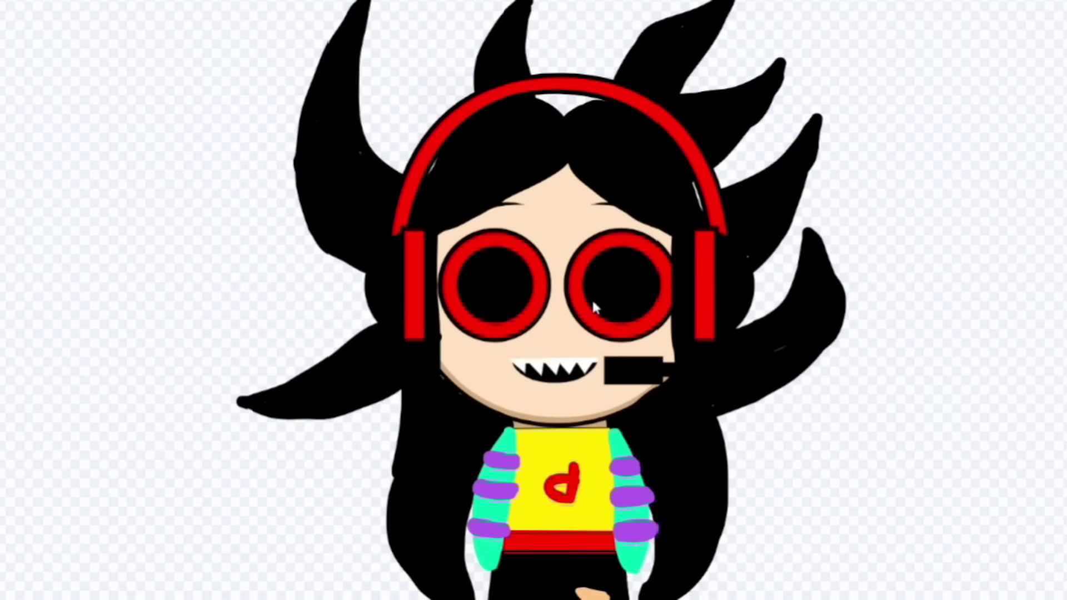
scroll(593, 303, down, 2)
scroll(605, 286, up, 2)
scroll(614, 269, down, 2)
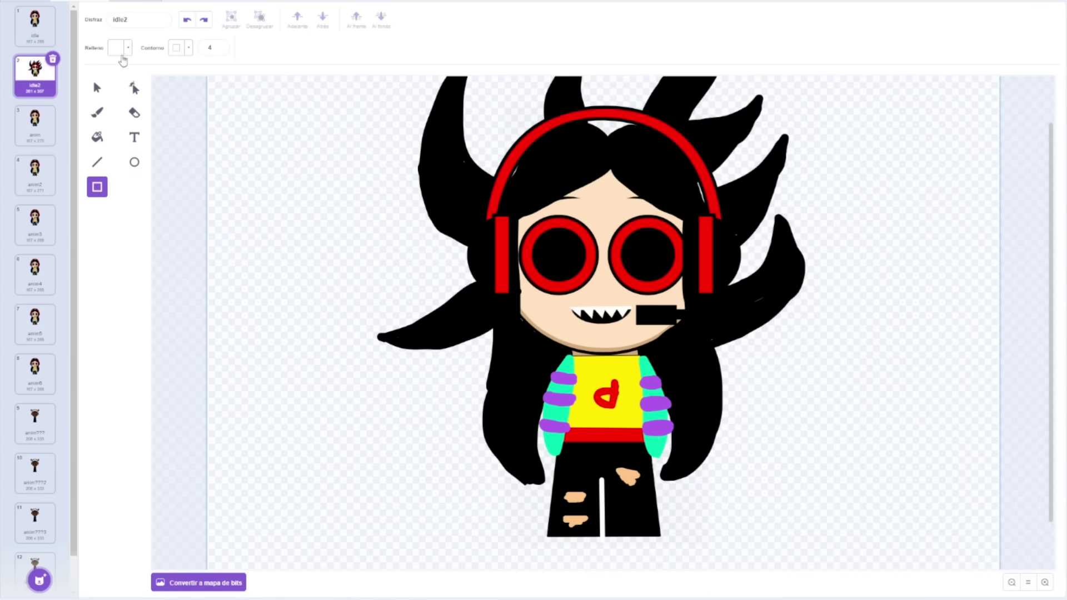
Fill the left eye's red ring with black, using a fill brightness of 0.
click(99, 137)
click(124, 49)
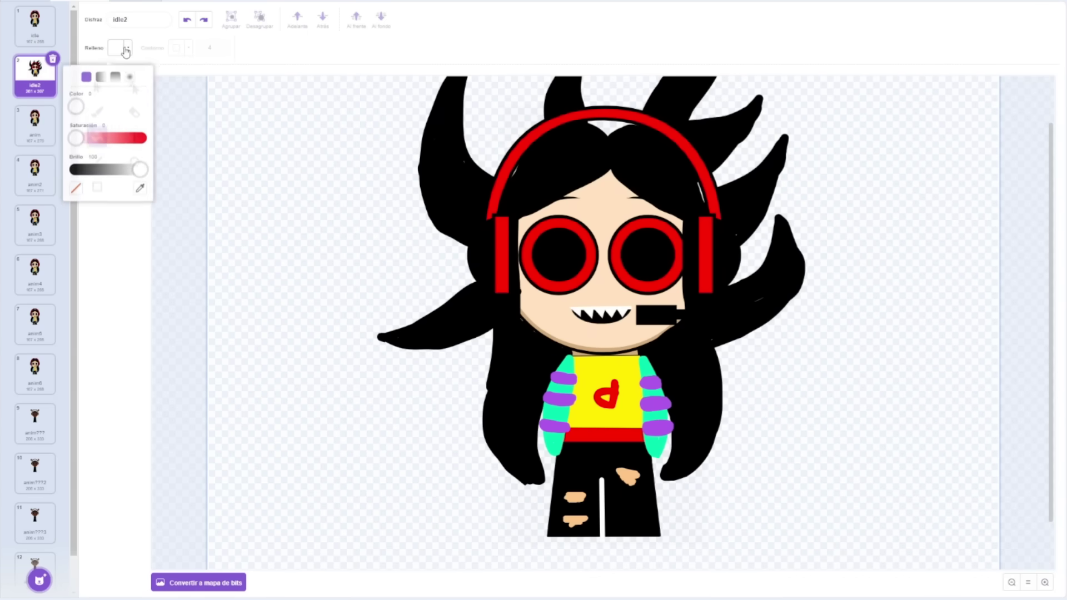
drag(140, 167, 76, 166)
click(547, 285)
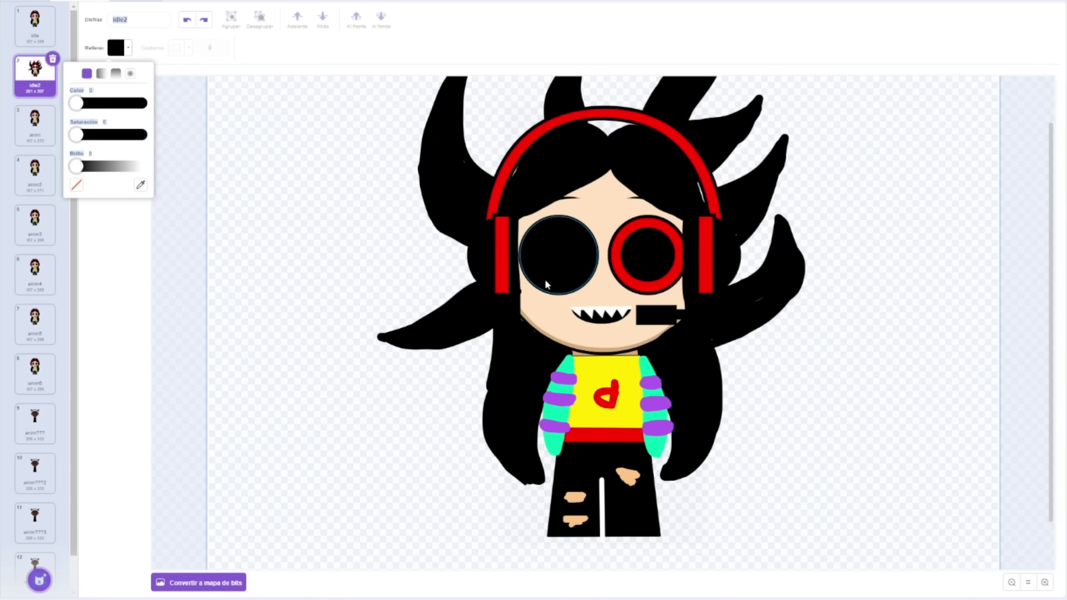
Try to fill the left eye's pupil with bright red and undo the left eye's fills.
click(545, 283)
click(119, 47)
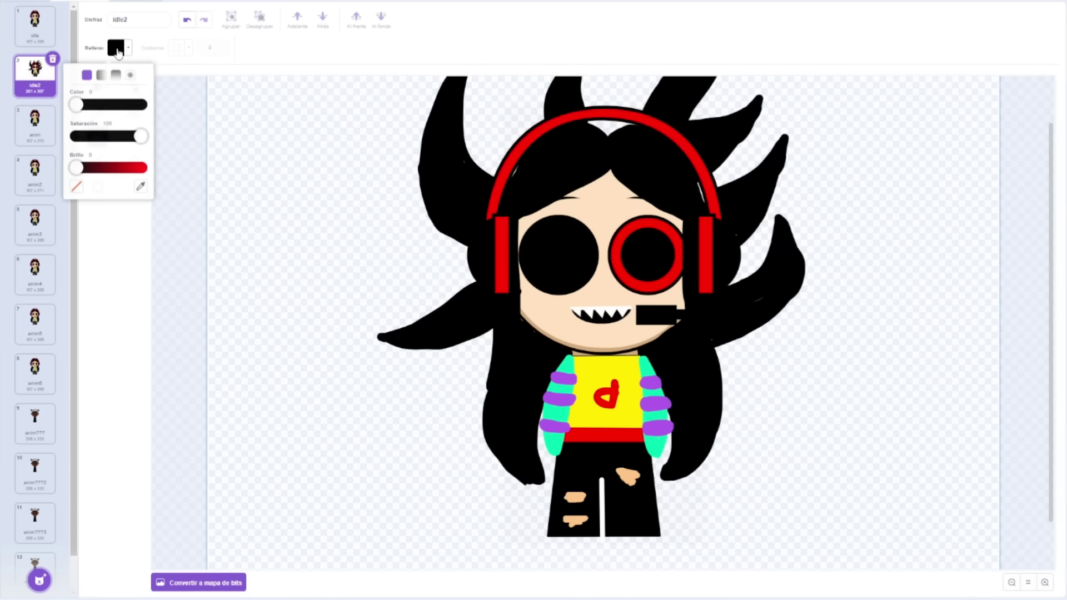
drag(77, 166, 141, 166)
click(570, 272)
click(570, 273)
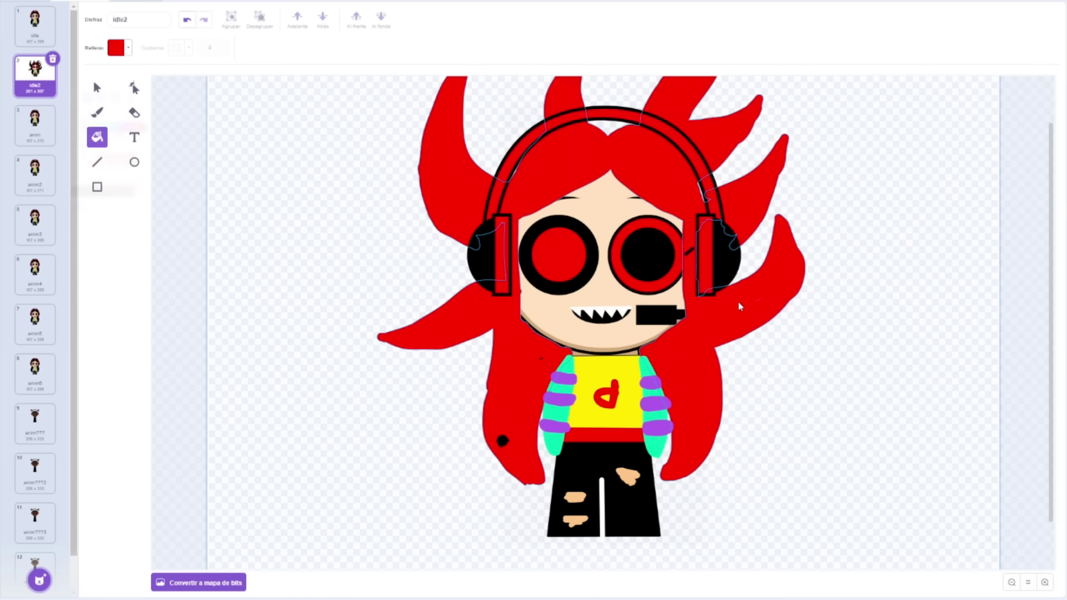
scroll(266, 238, down, 1)
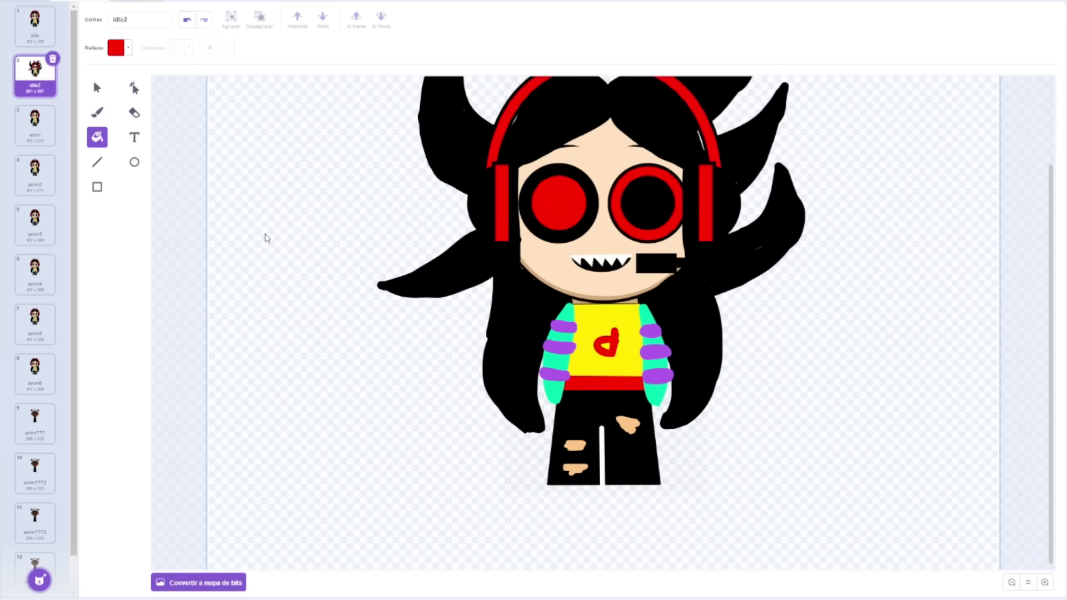
scroll(265, 238, up, 2)
key(ctrl+z)
Fill the left eye's red ring with white, using a fill saturation of 0 and brightness of 100.
click(123, 48)
drag(140, 139, 78, 135)
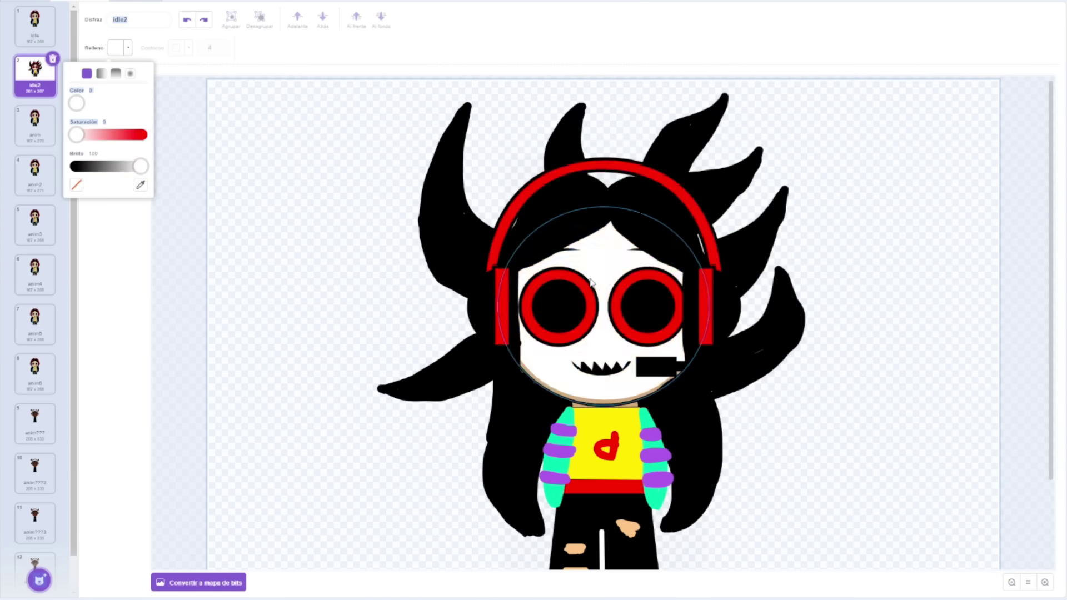
click(576, 335)
scroll(294, 214, down, 2)
scroll(294, 215, up, 2)
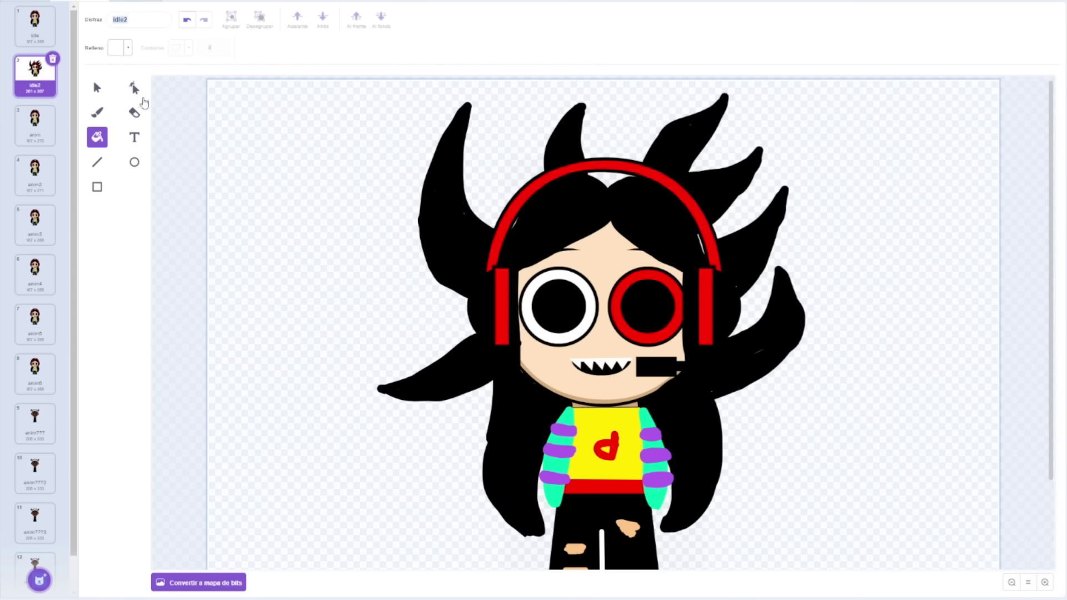
Try to draw an unfilled circle with a white outline of width 4 inside the left eye's pupil.
click(128, 49)
click(251, 57)
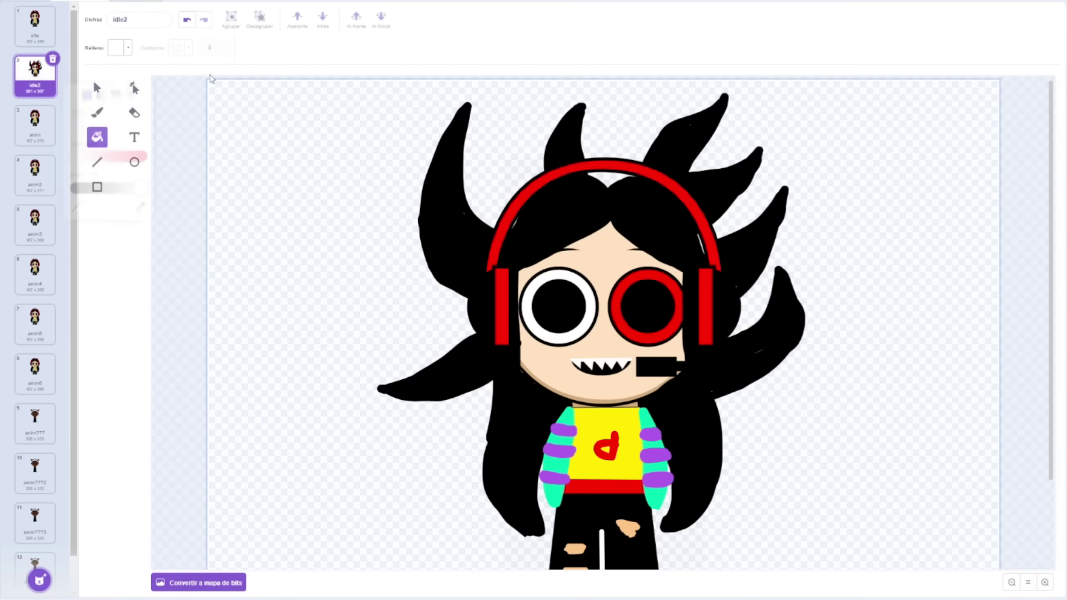
click(134, 162)
click(128, 49)
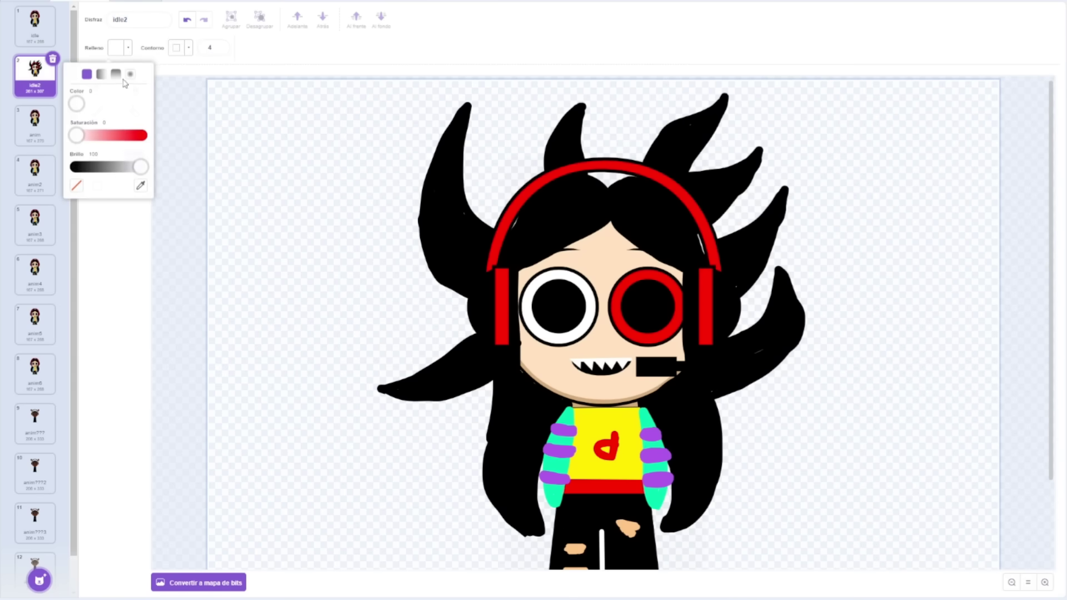
click(82, 186)
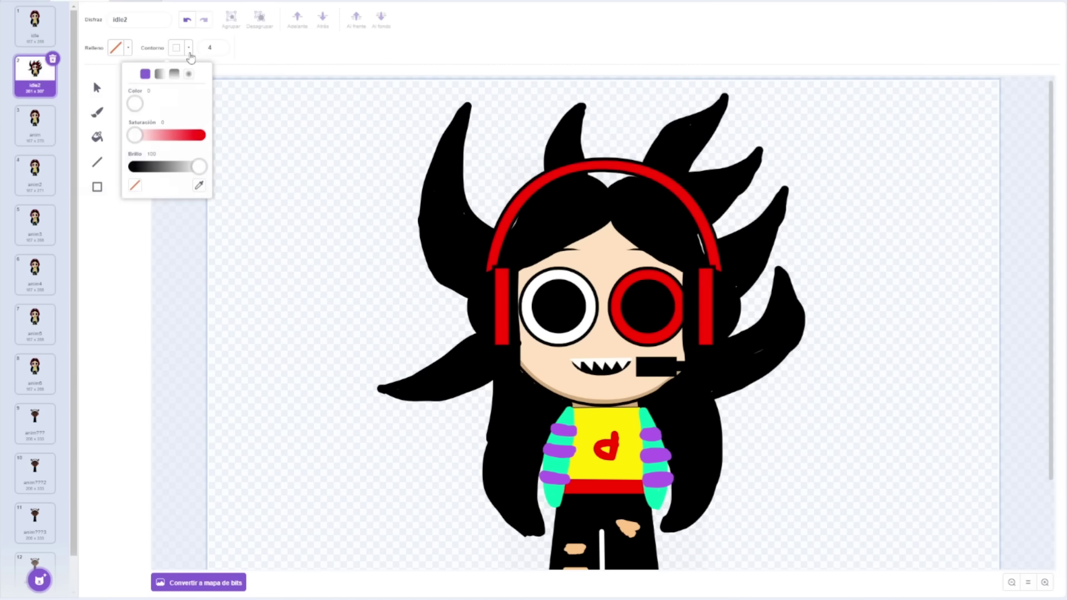
drag(545, 294, 577, 333)
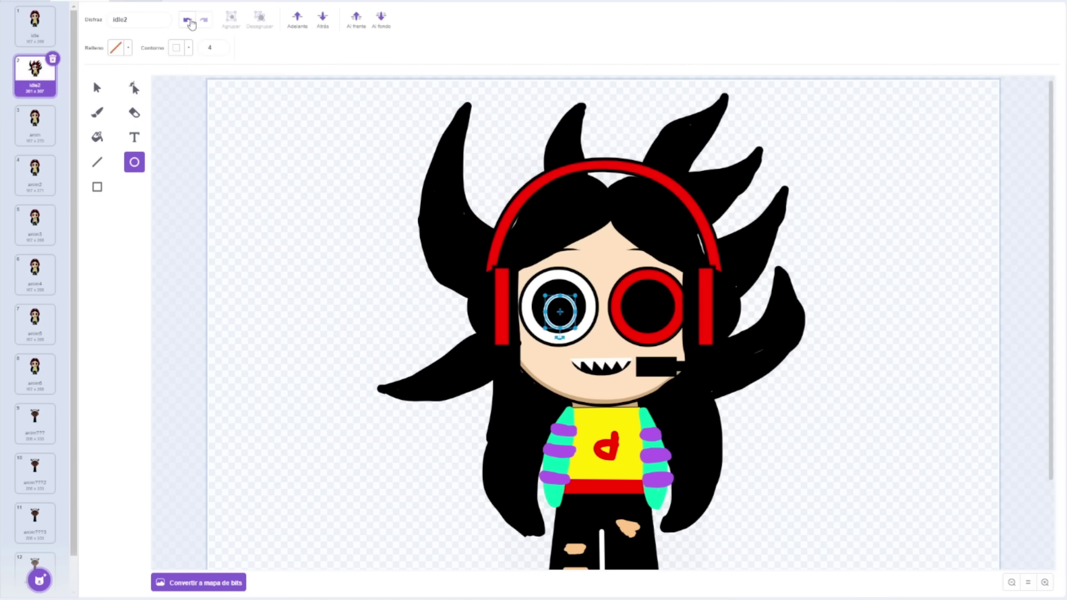
click(189, 21)
drag(548, 294, 579, 333)
click(188, 20)
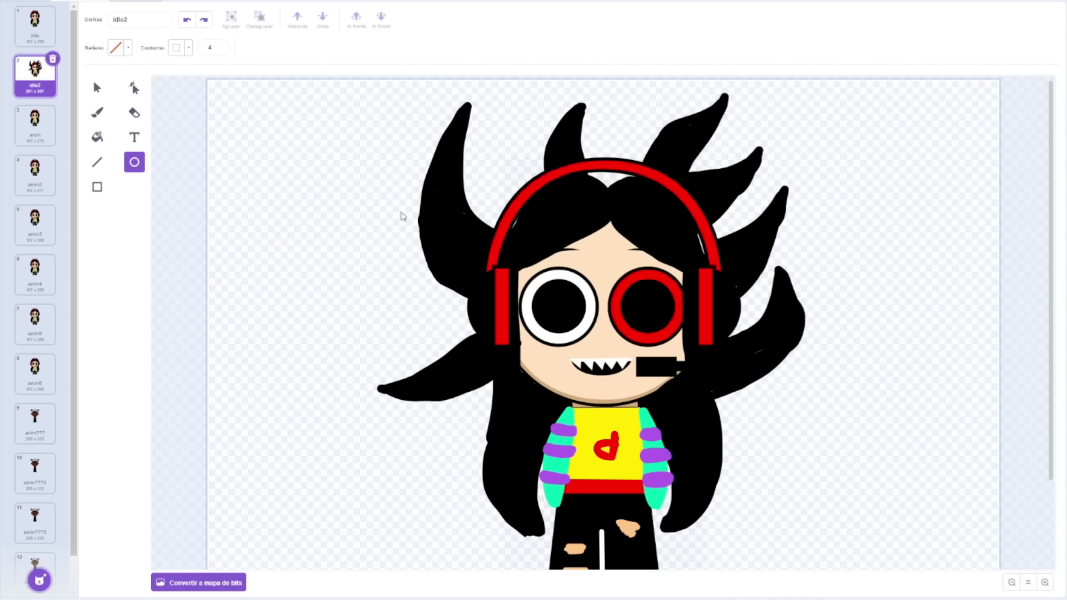
Try to place concentric white outline rings in the centre of the left eye's pupil.
drag(544, 297, 569, 315)
click(558, 317)
click(888, 346)
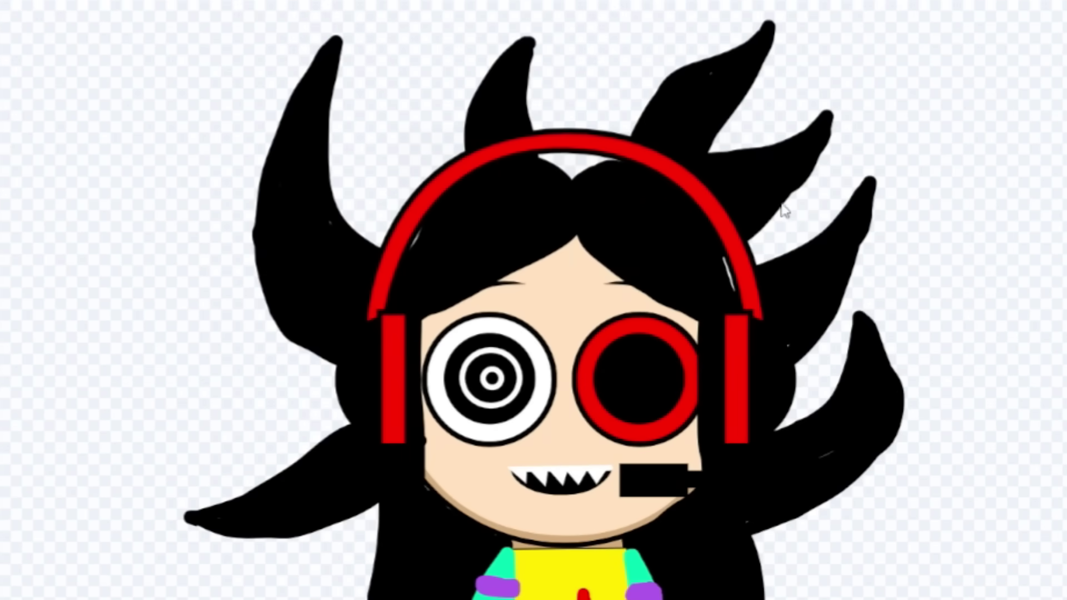
Paint over the white gap between the hair and the headband with the black size-5 brush.
scroll(789, 228, down, 2)
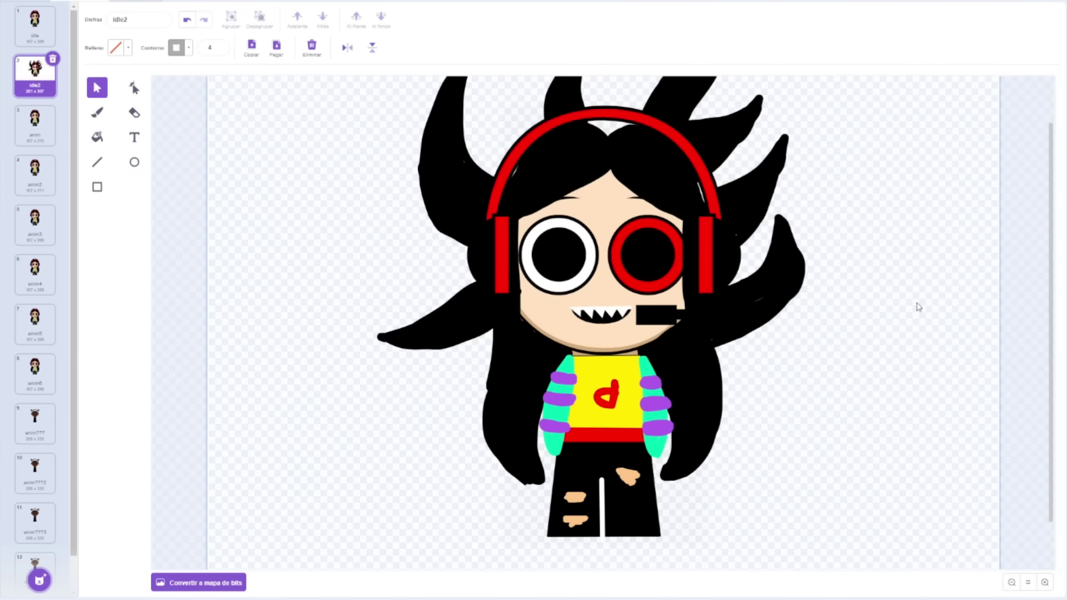
scroll(919, 306, up, 2)
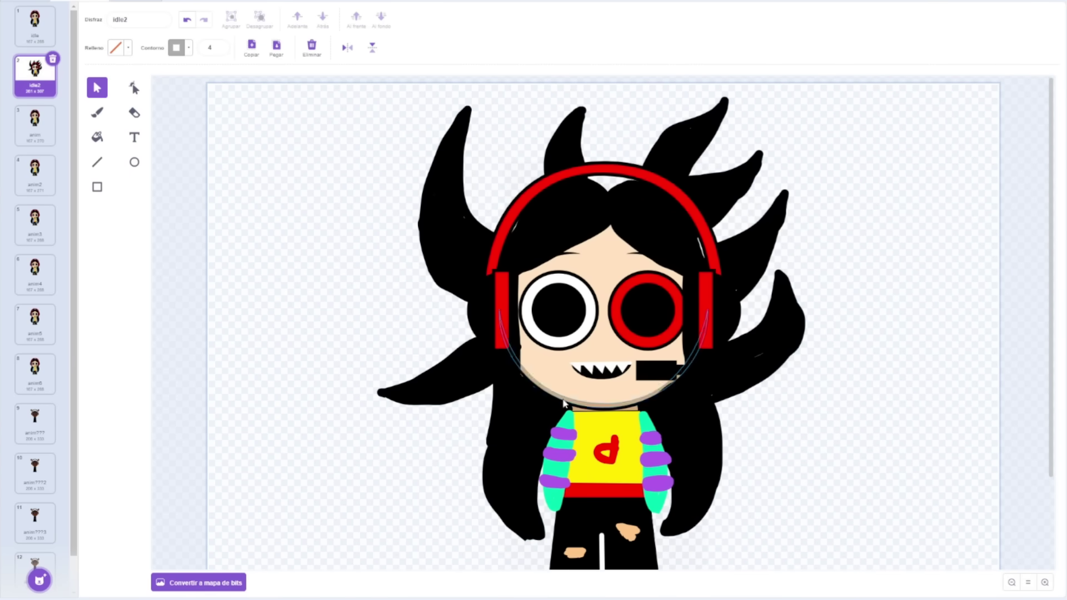
scroll(891, 459, down, 1)
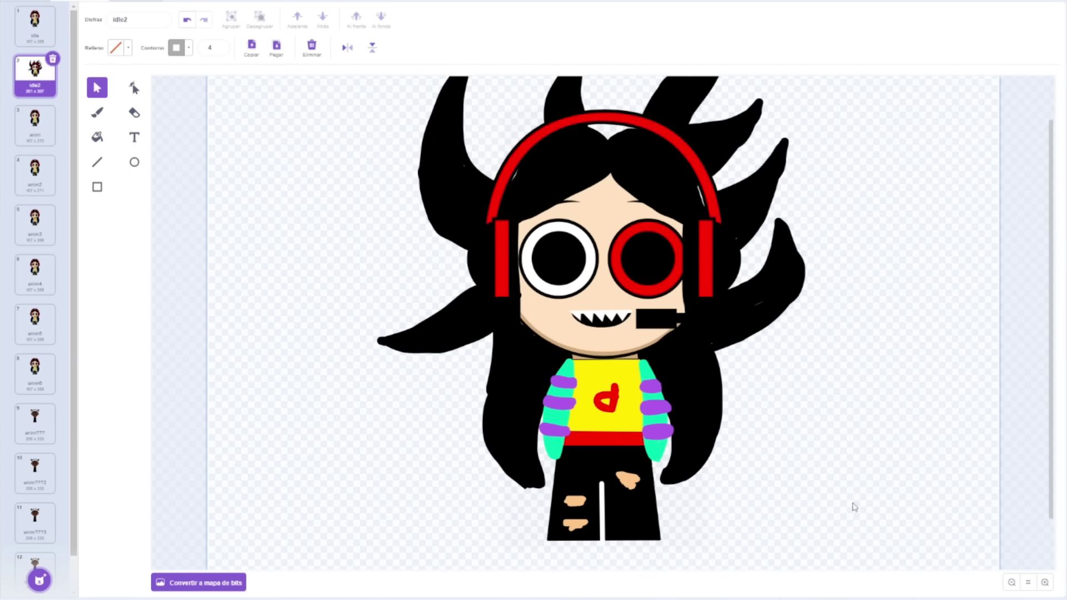
scroll(758, 317, up, 1)
click(97, 113)
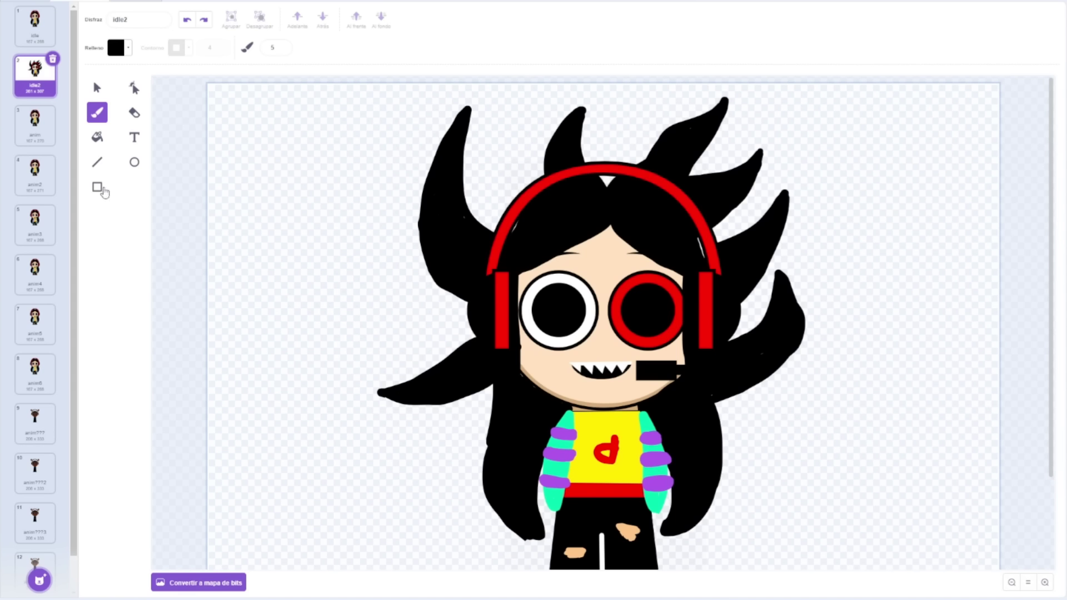
Draw a trial black rectangle beside the left hair spike and set the outline to none.
click(97, 187)
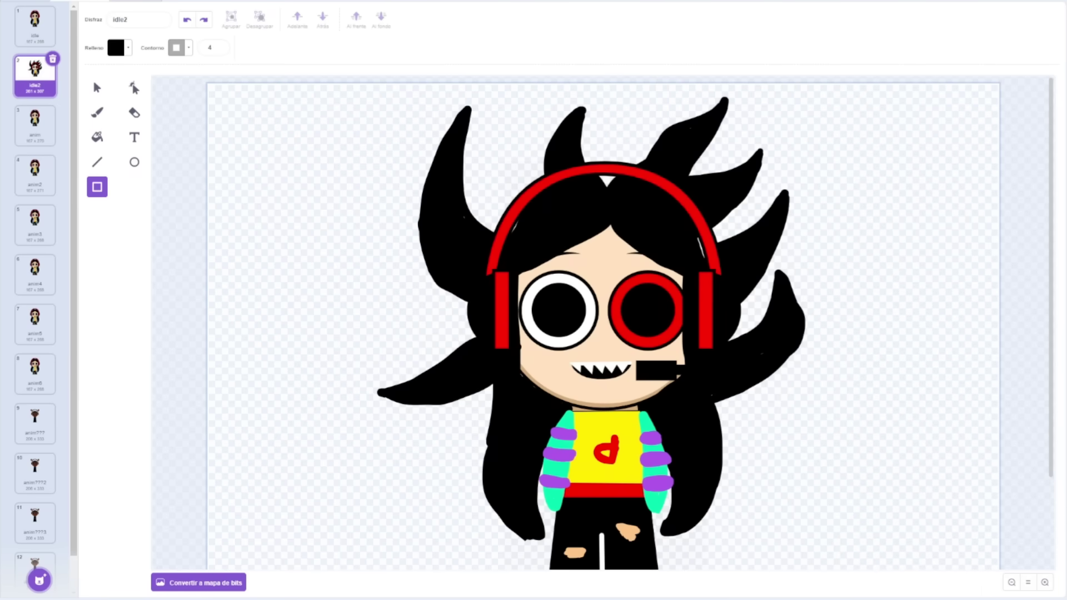
mouse_move(287, 198)
mouse_down()
mouse_move(341, 288)
mouse_move(348, 244)
mouse_up()
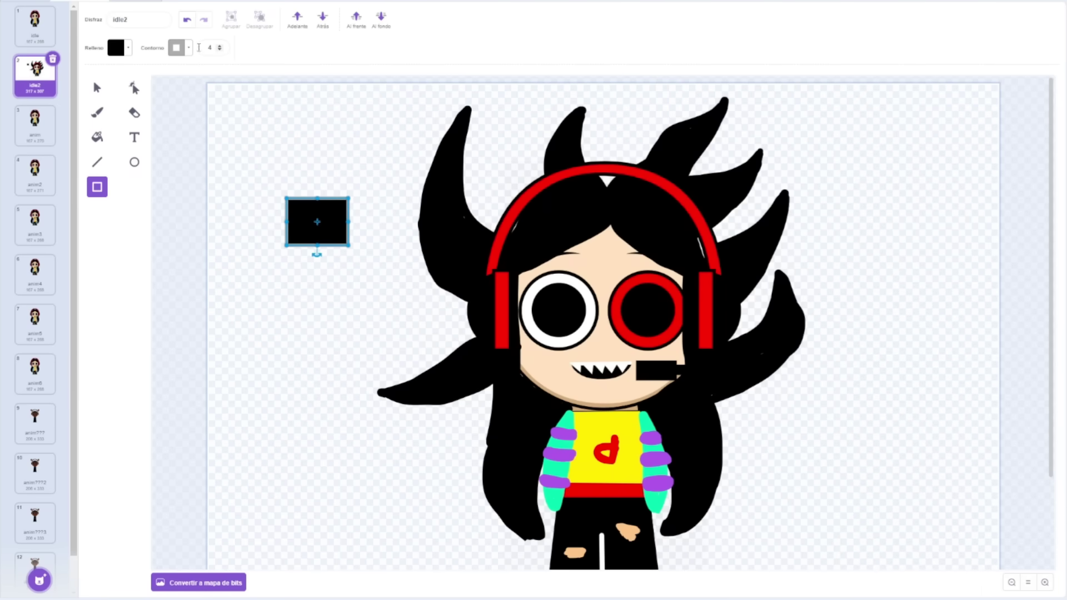
click(187, 47)
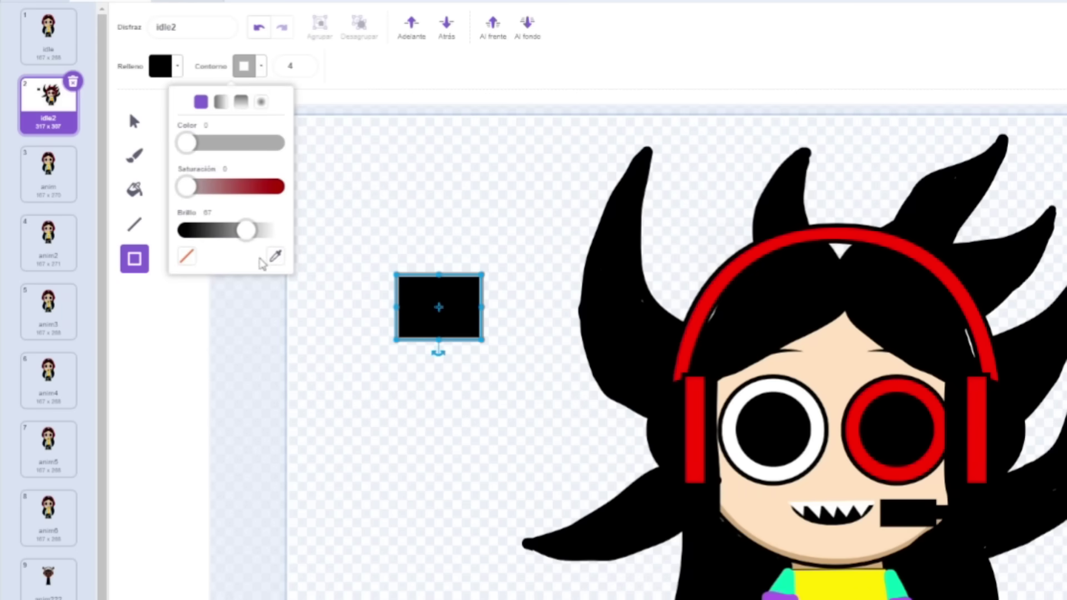
click(187, 255)
Draw bright green rectangles without outline on the right hair lock, the left hair lock and the tall left spike.
click(165, 66)
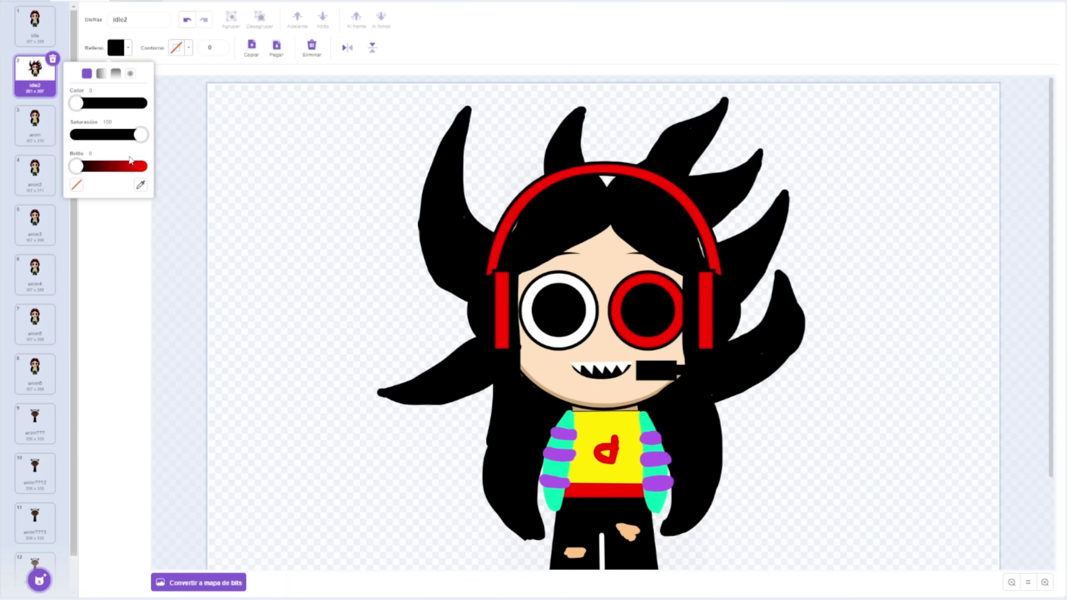
click(146, 167)
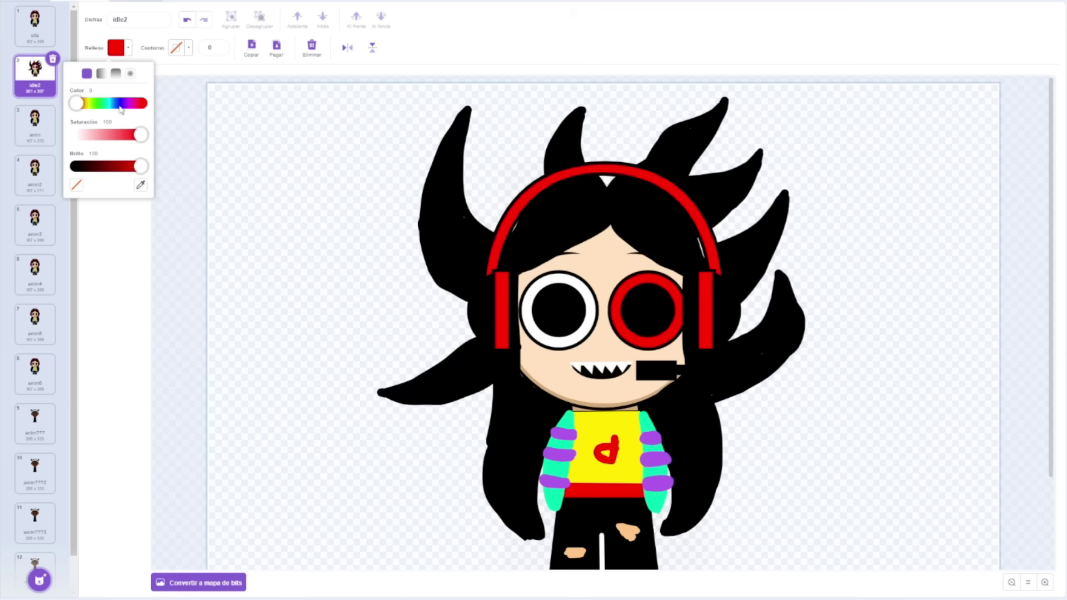
click(96, 103)
click(135, 167)
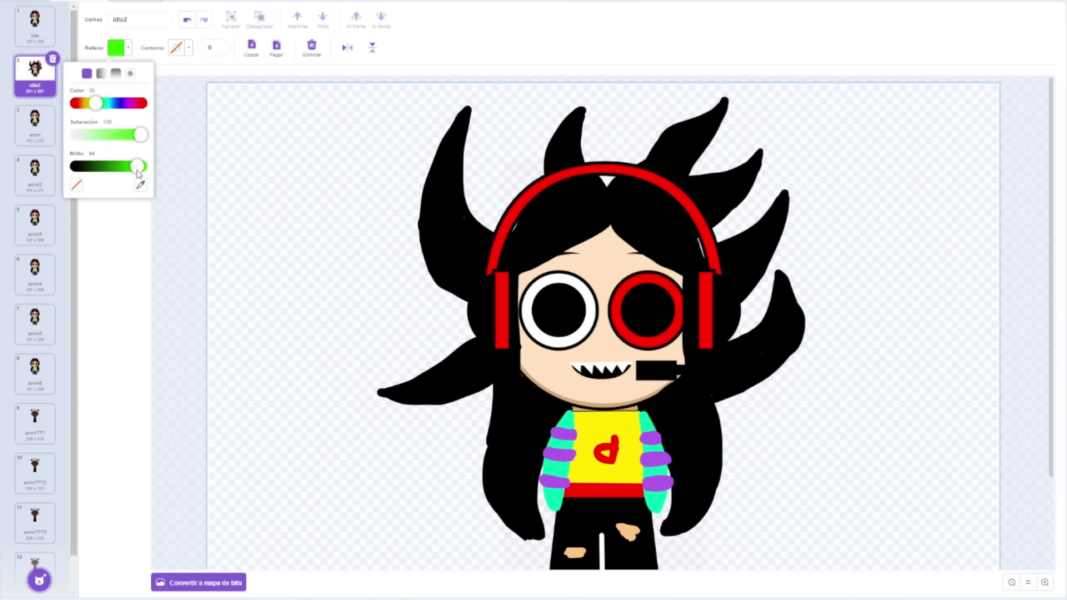
click(325, 172)
click(97, 187)
scroll(670, 320, down, 1)
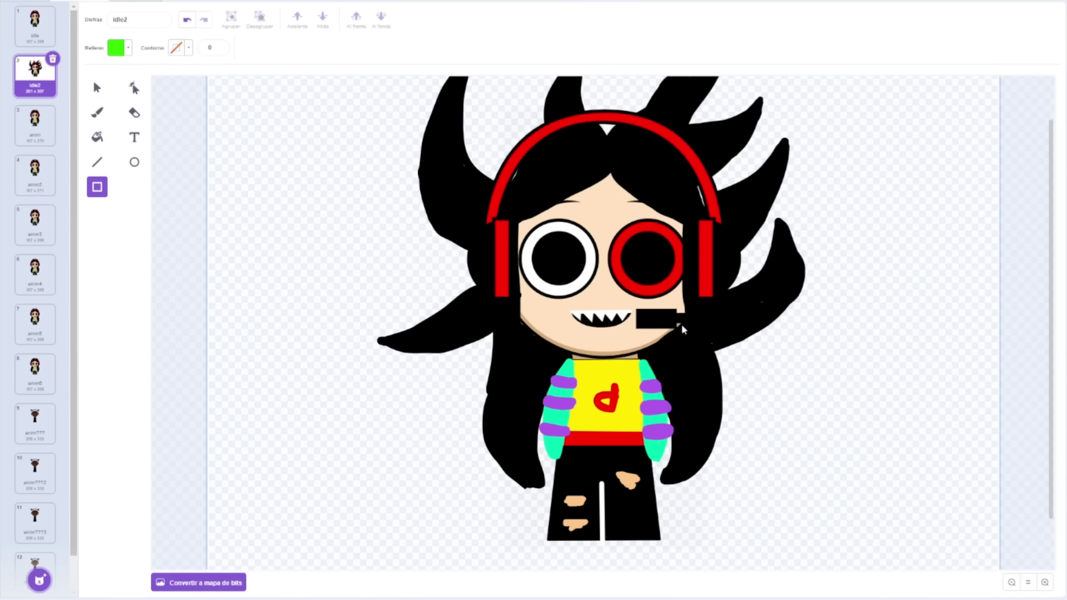
drag(694, 367, 731, 411)
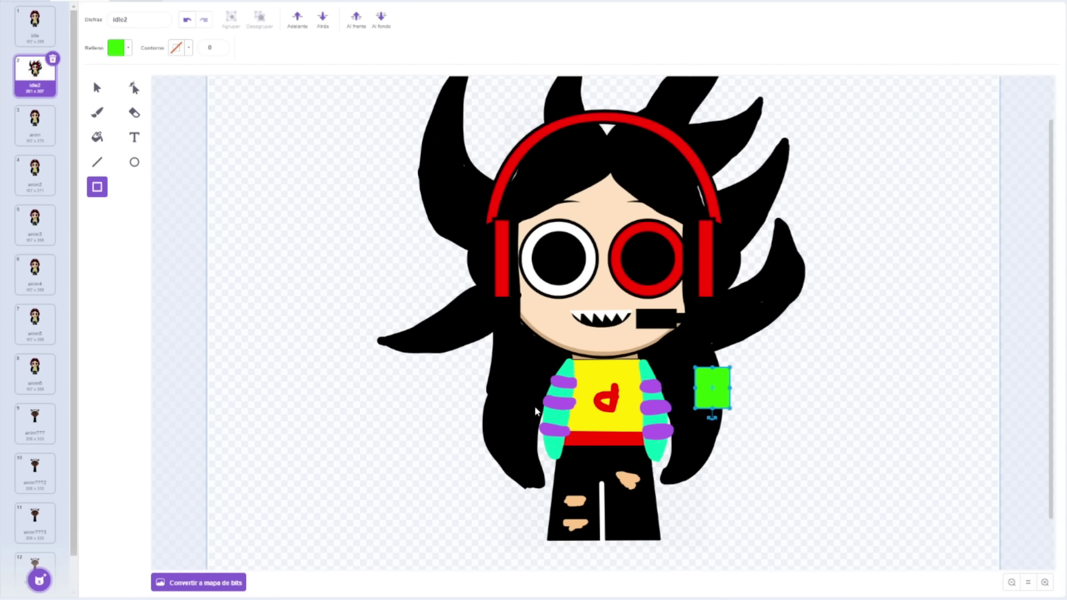
drag(502, 390, 514, 412)
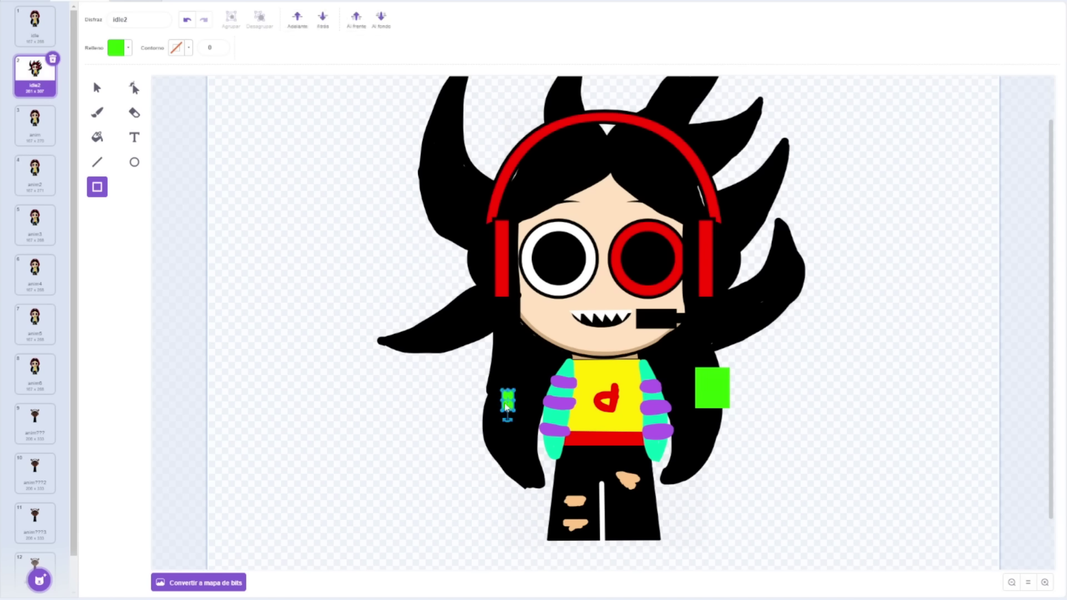
click(507, 404)
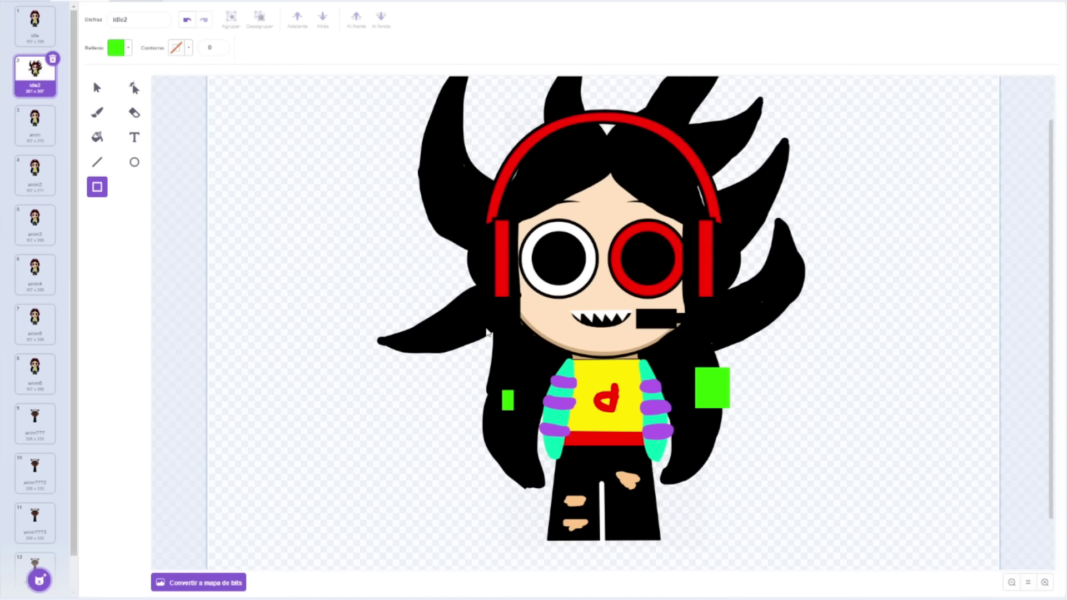
drag(432, 150, 452, 175)
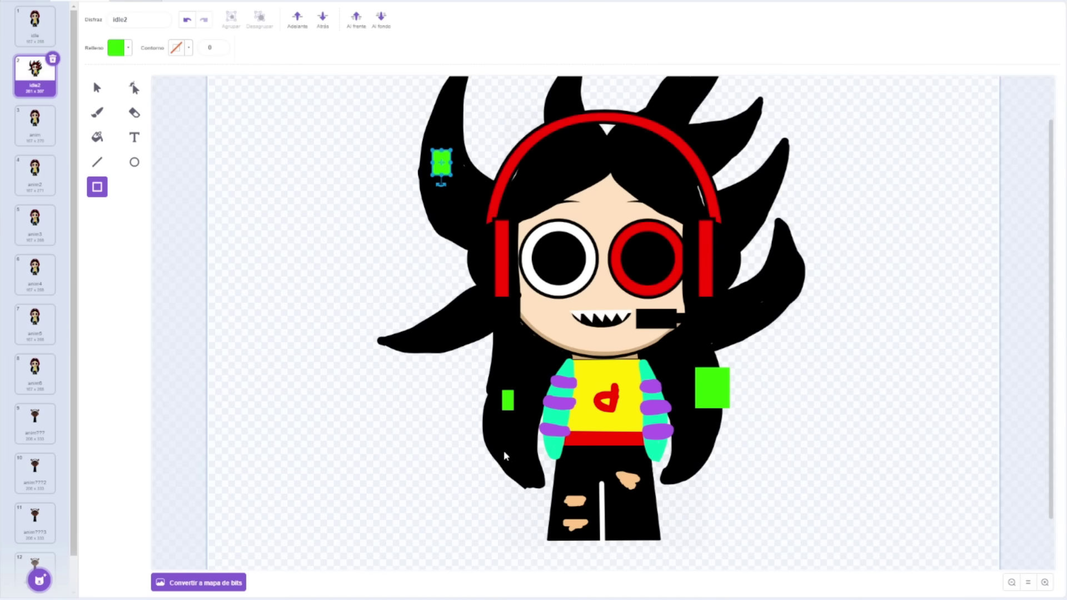
Add a second green block beside the lower half of the left lock's rectangle to form a stepped shape.
scroll(467, 484, up, 2)
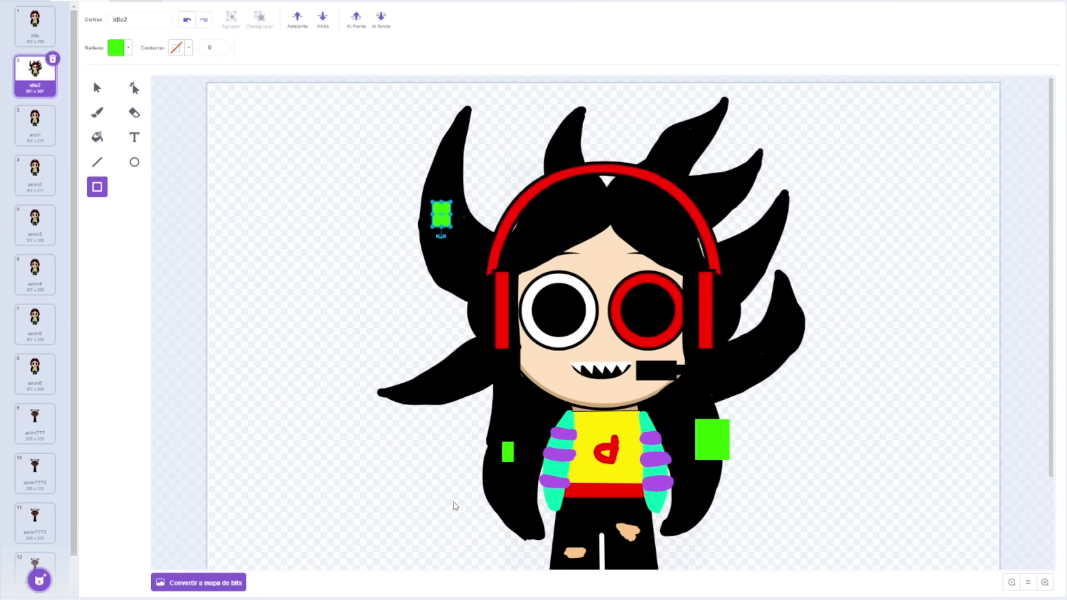
scroll(484, 523, up, 4)
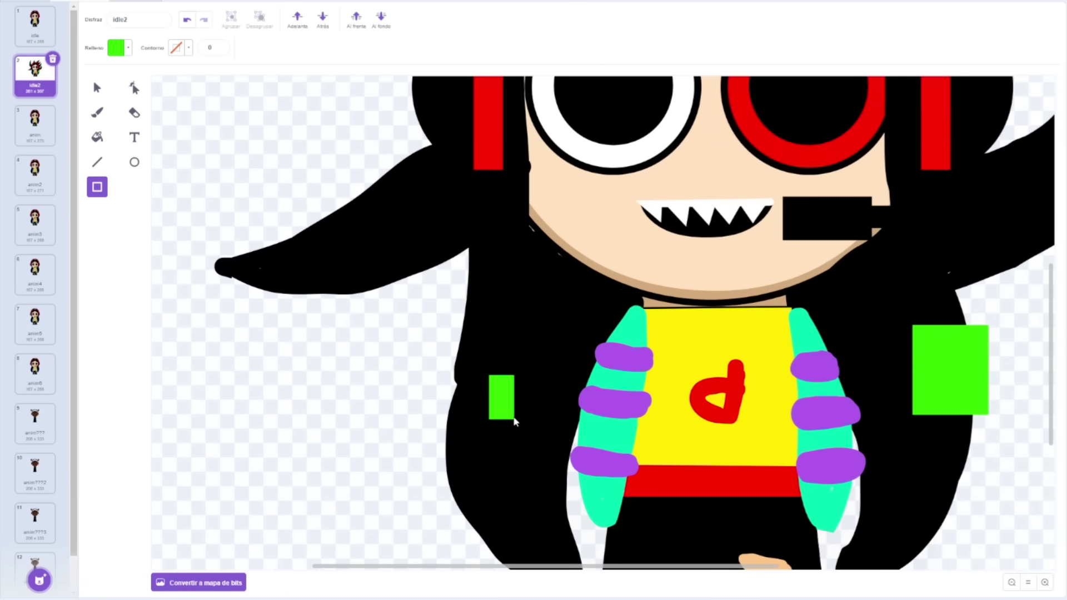
drag(514, 419, 487, 419)
click(547, 434)
Draw green rectangles on an upper-right hair spike, the lower-left spike and the lower-right spike.
scroll(588, 425, down, 4)
scroll(578, 387, down, 3)
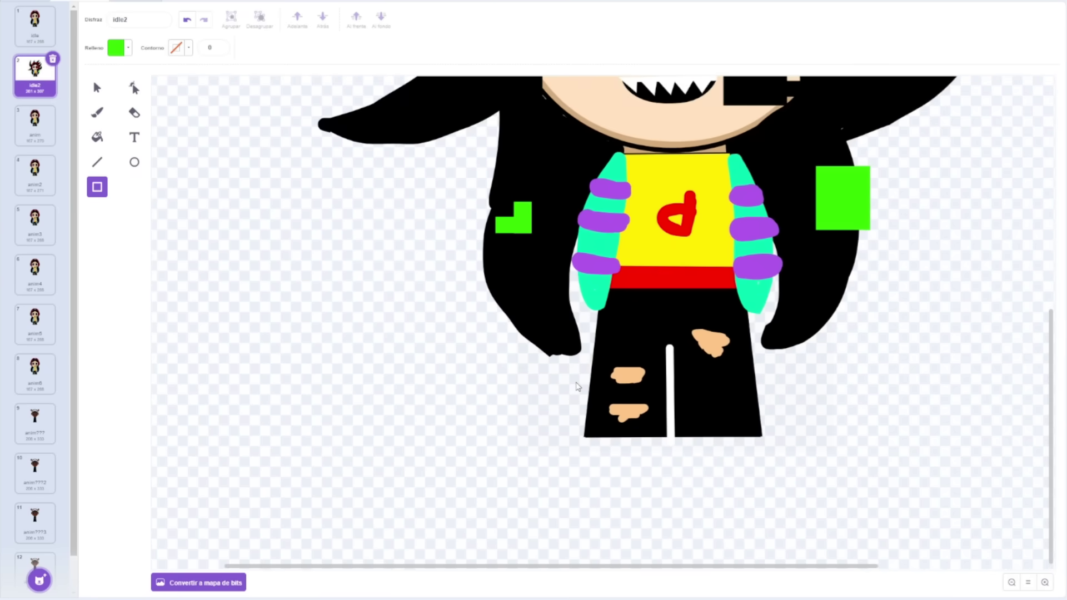
scroll(578, 387, down, 4)
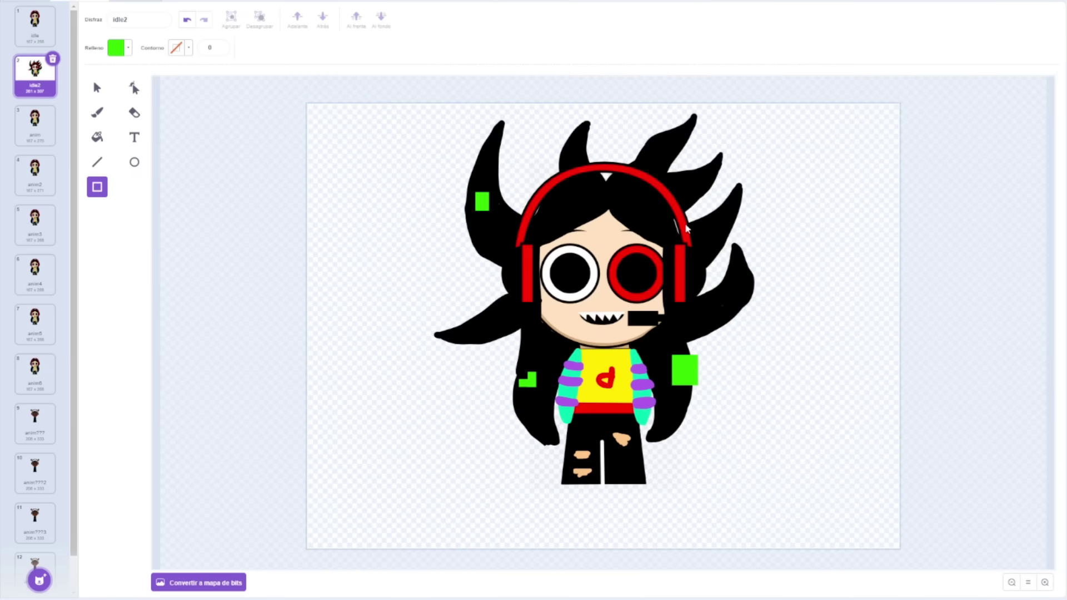
mouse_move(704, 158)
mouse_down()
mouse_move(718, 199)
mouse_move(719, 173)
mouse_up()
drag(490, 321, 465, 303)
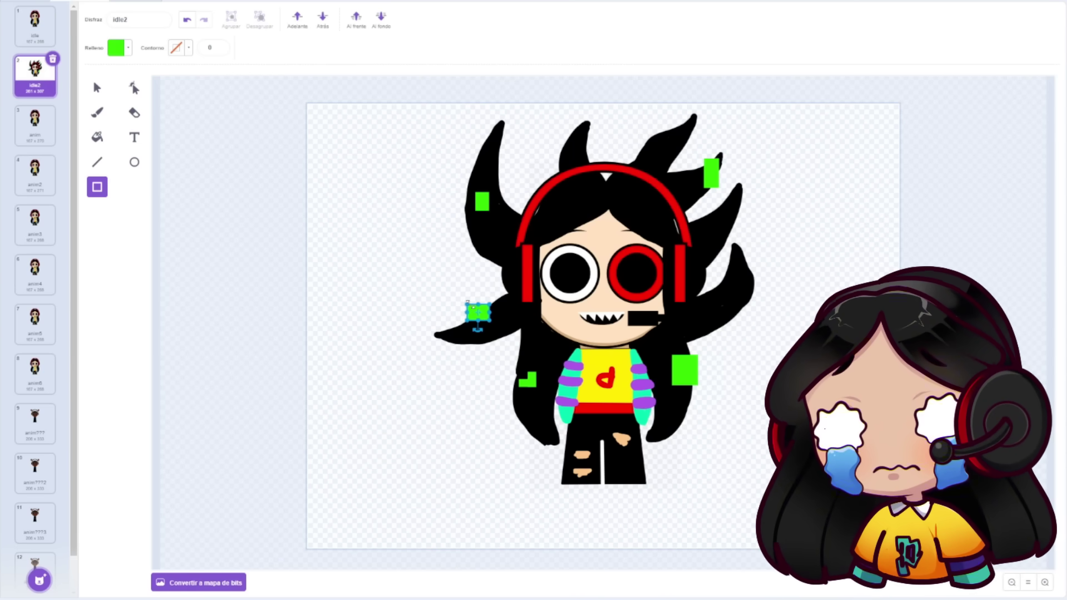
drag(715, 310, 728, 333)
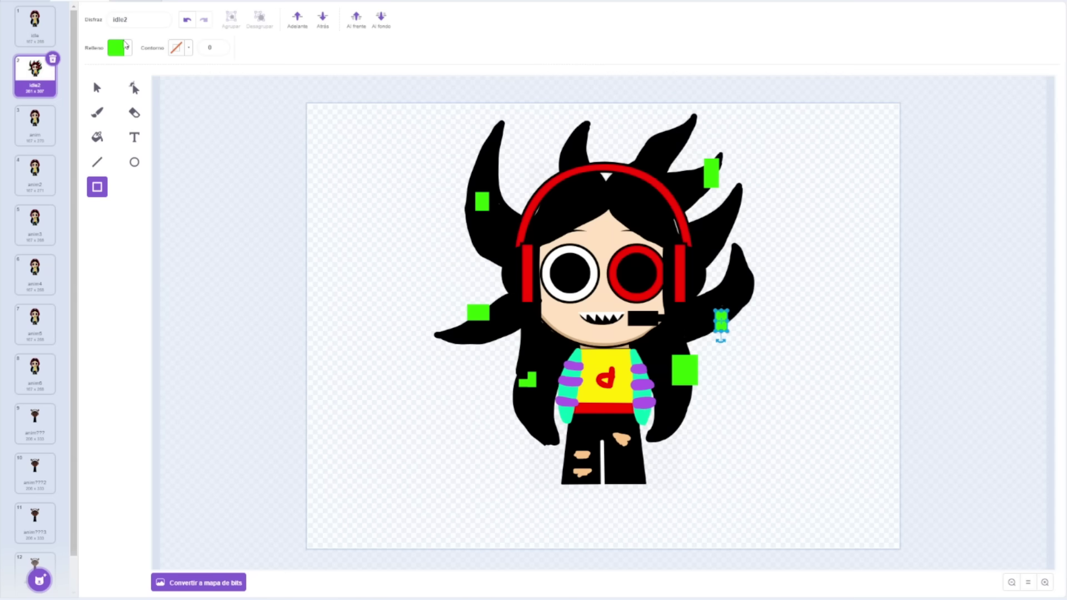
Recolour the selected rectangle on the lower-right spike to light magenta with a fill color of 82.
click(115, 49)
click(129, 103)
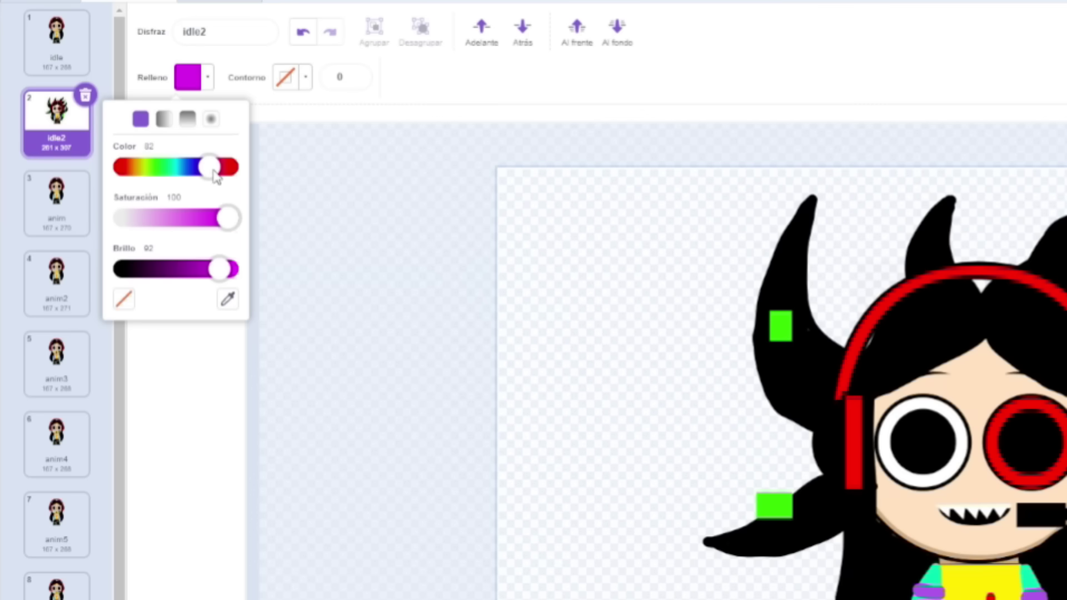
mouse_move(130, 109)
mouse_down()
mouse_move(140, 107)
mouse_move(132, 110)
mouse_up()
Draw light magenta rectangles on the tall left spike, the right hair lock and the left hair lock.
drag(788, 359, 809, 382)
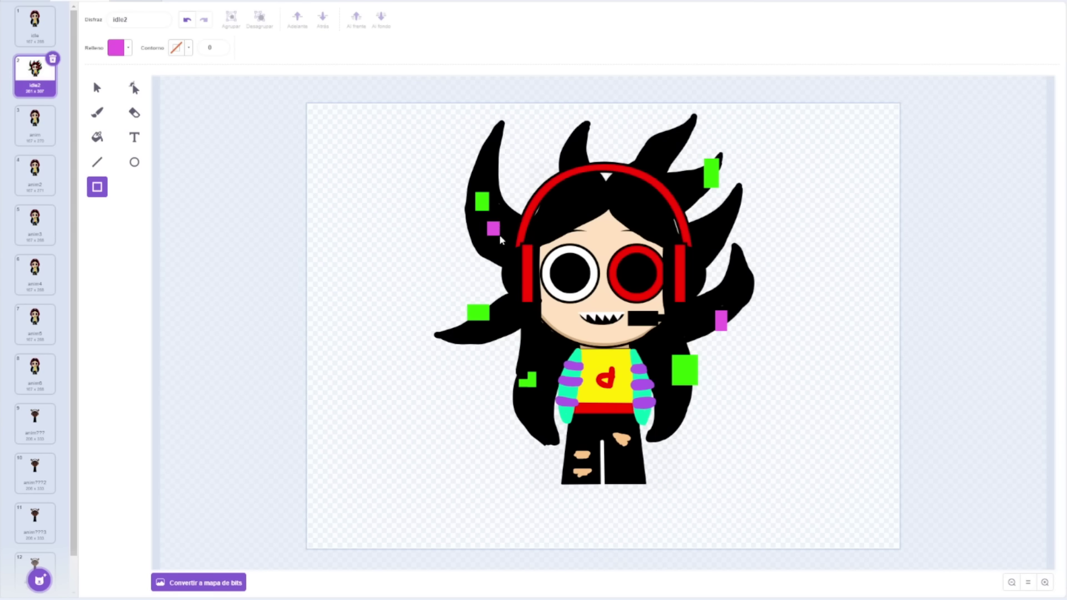
drag(677, 400, 688, 427)
drag(535, 354, 524, 327)
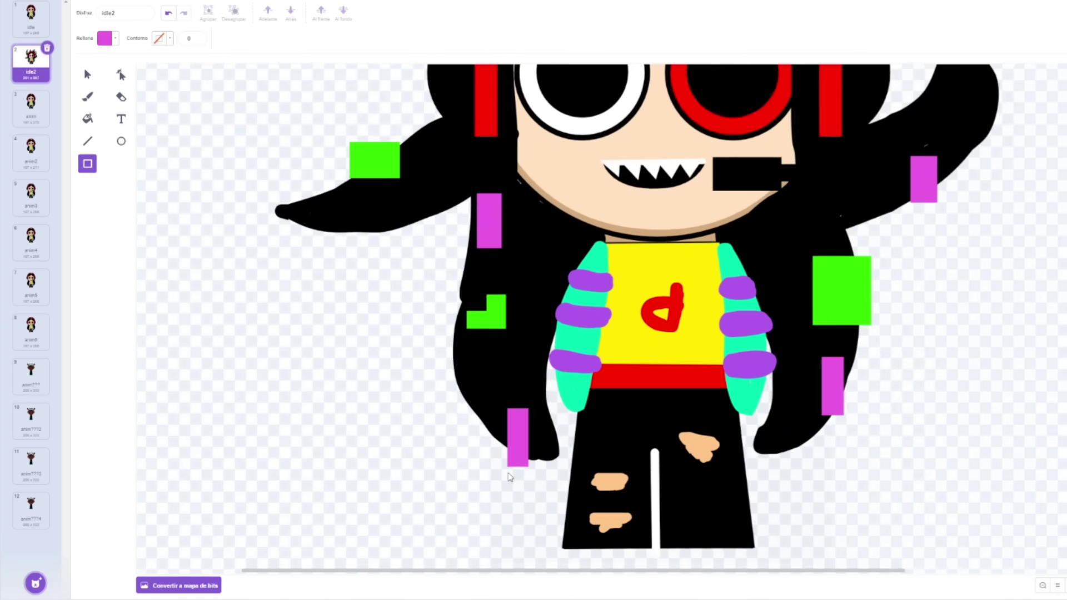
scroll(511, 472, up, 5)
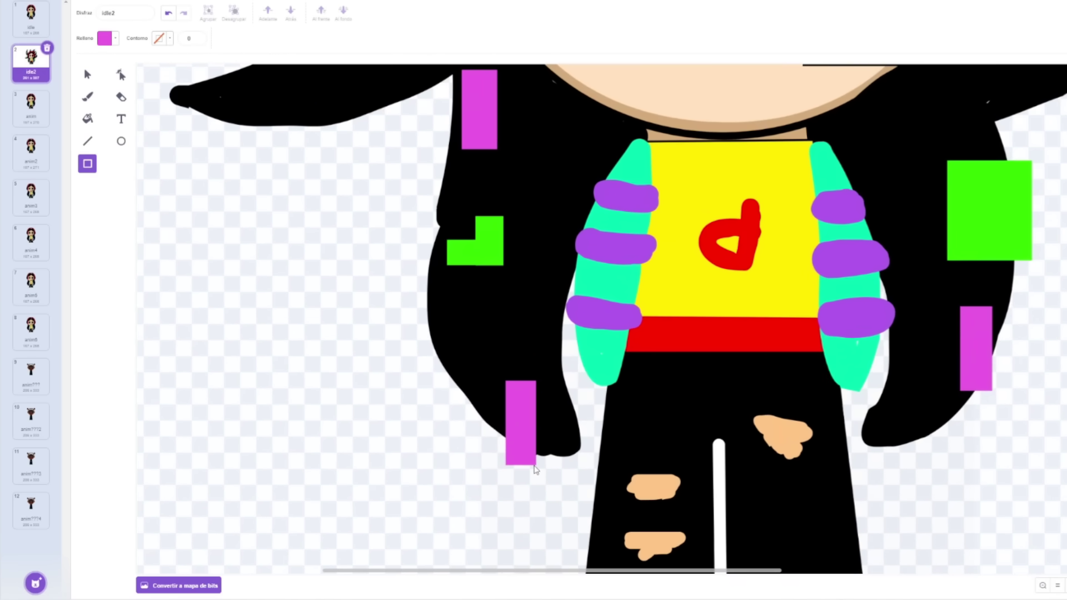
Add a second light magenta block beside each magenta rectangle at the lower ends of the left and right hair locks.
drag(503, 465, 473, 423)
scroll(473, 423, down, 5)
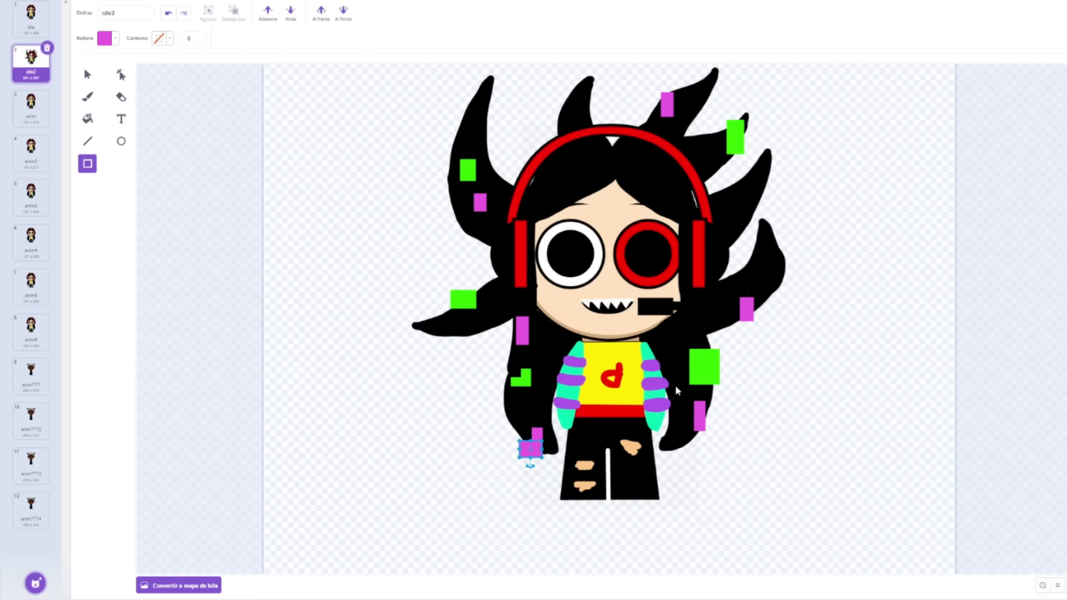
scroll(677, 391, up, 3)
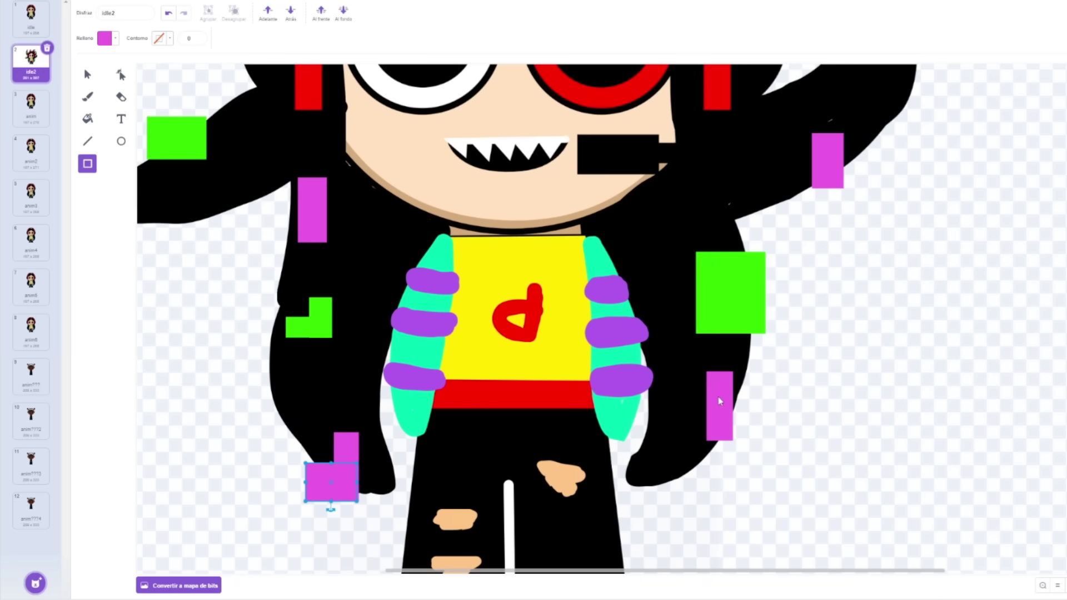
mouse_move(732, 395)
mouse_down()
mouse_move(746, 420)
mouse_move(740, 412)
mouse_up()
scroll(478, 334, down, 3)
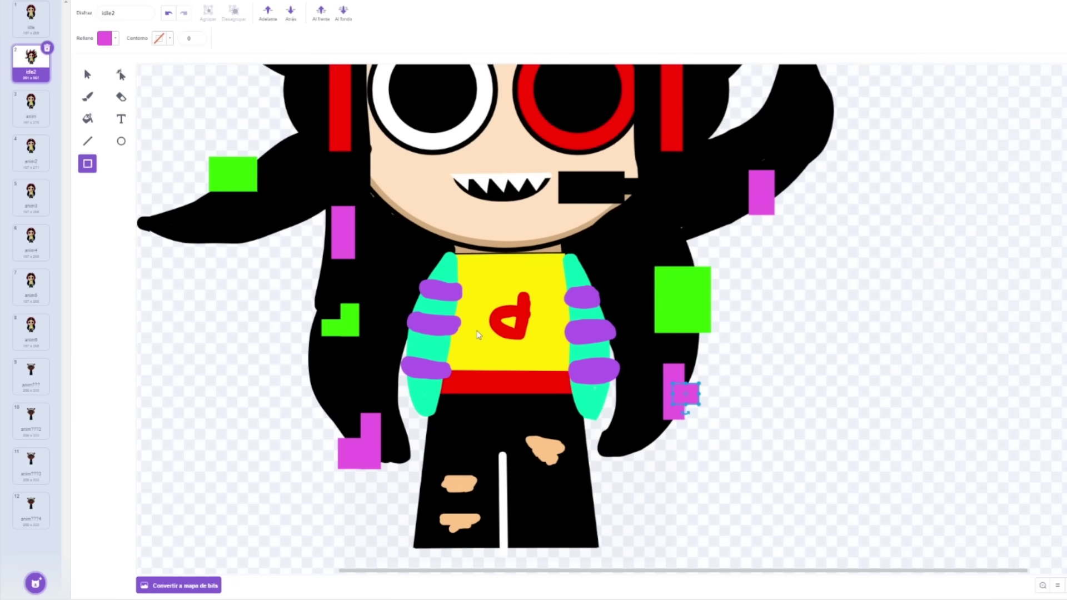
Try adding a second light magenta block beside the rectangle on the upper-right hair spike.
scroll(478, 334, down, 1)
scroll(687, 144, up, 5)
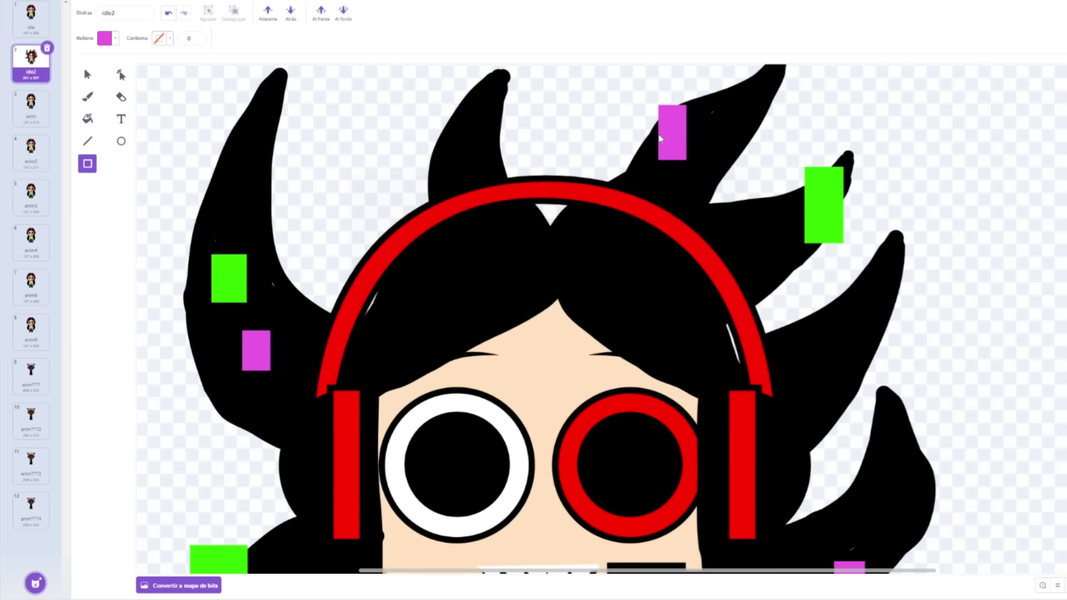
drag(661, 139, 705, 167)
scroll(572, 185, down, 2)
scroll(443, 169, down, 2)
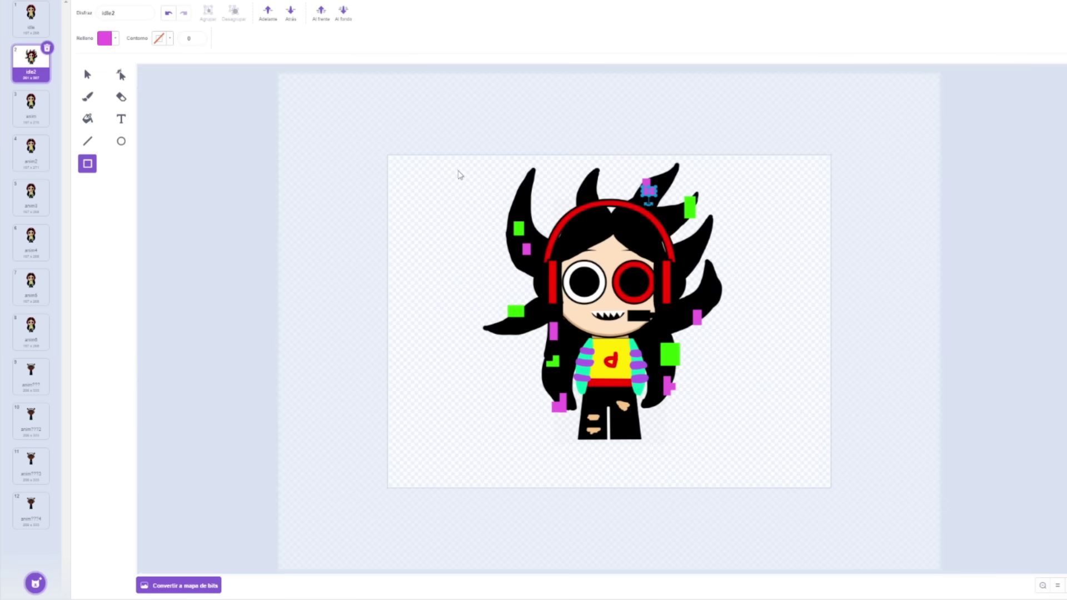
scroll(741, 359, up, 2)
scroll(824, 324, down, 2)
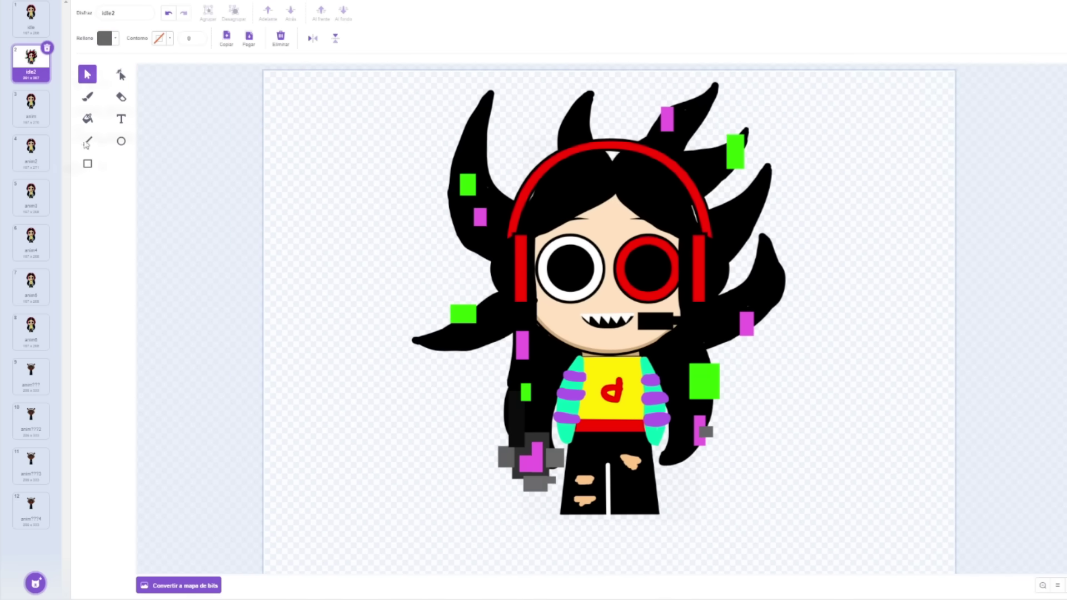
Set the rectangle fill to blue with saturation 100 and brightness 100.
click(87, 163)
click(115, 42)
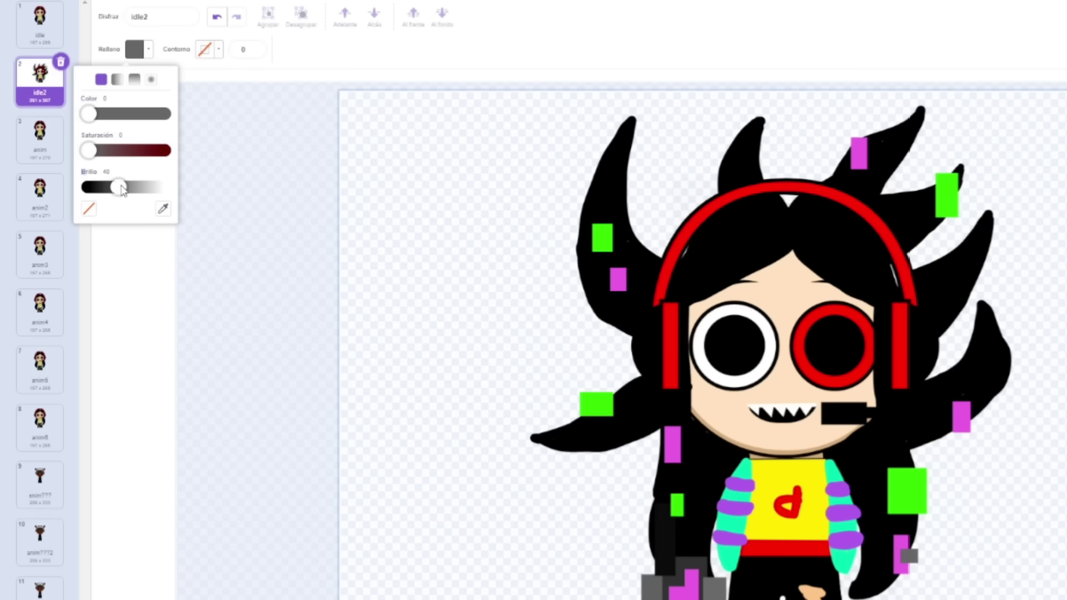
mouse_move(97, 148)
mouse_down()
mouse_move(155, 146)
mouse_move(112, 151)
mouse_up()
drag(106, 114, 129, 115)
drag(112, 151, 186, 155)
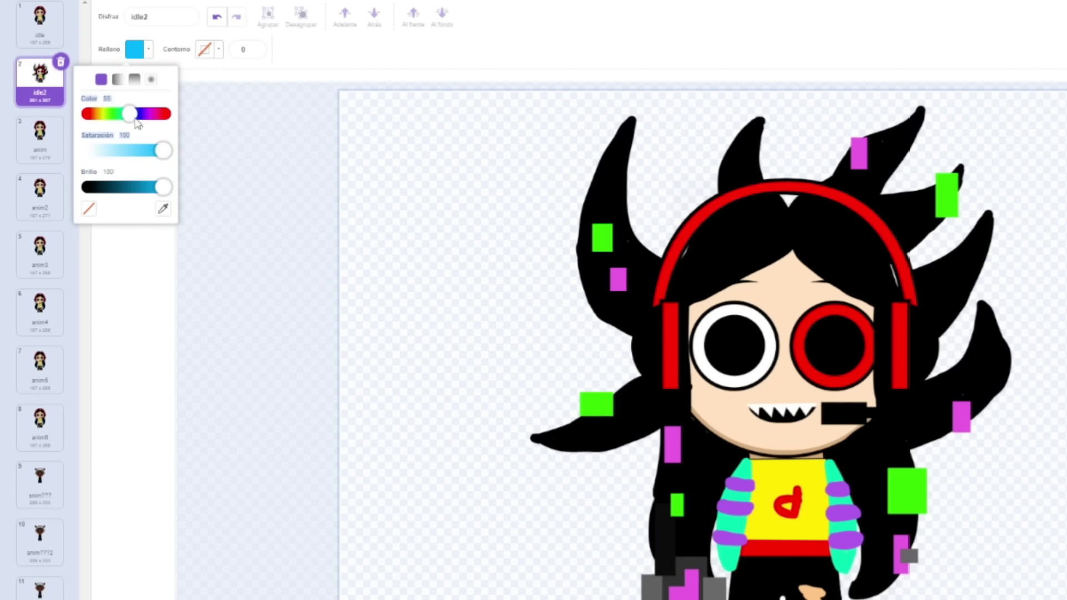
drag(134, 117, 137, 117)
Draw blue rectangles on the right hair spikes, both hair locks, the lower-left spike and the right trouser leg.
drag(732, 217, 750, 227)
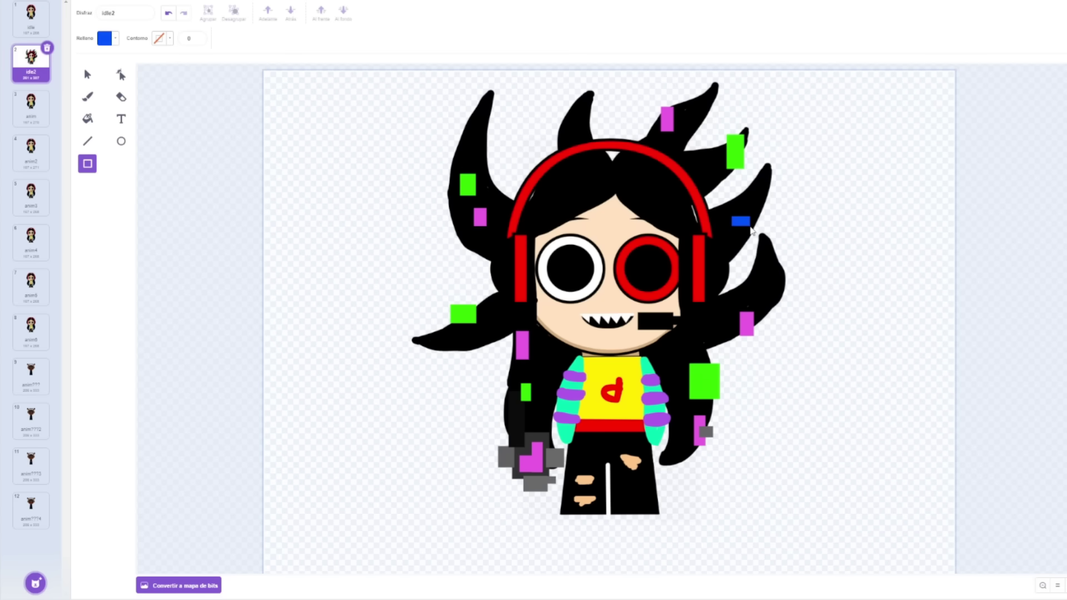
mouse_move(740, 310)
mouse_down()
mouse_move(713, 392)
mouse_move(740, 388)
mouse_up()
drag(537, 367, 496, 384)
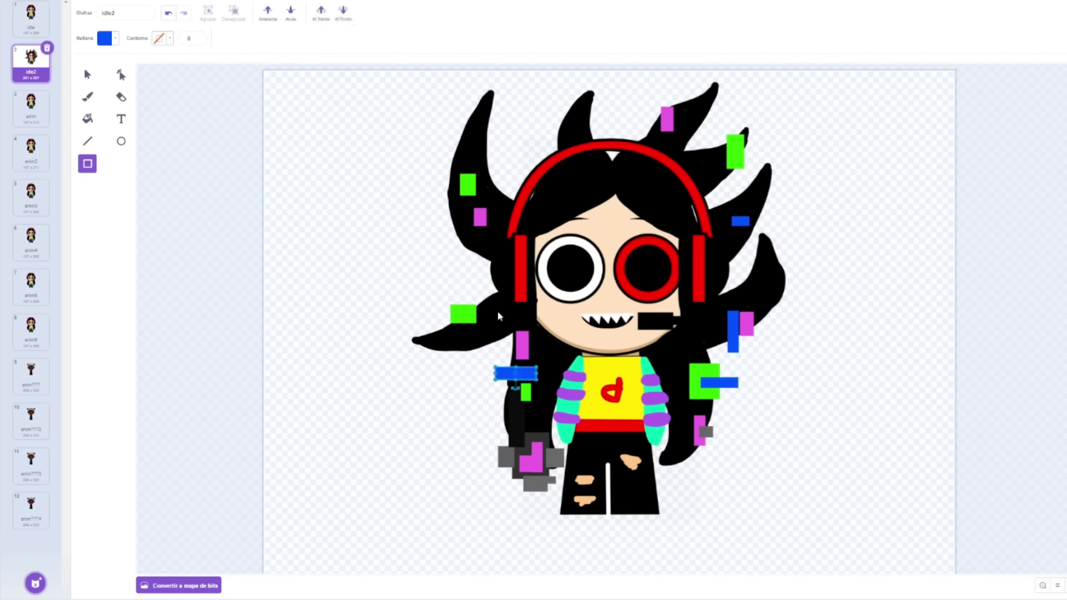
drag(486, 303, 492, 347)
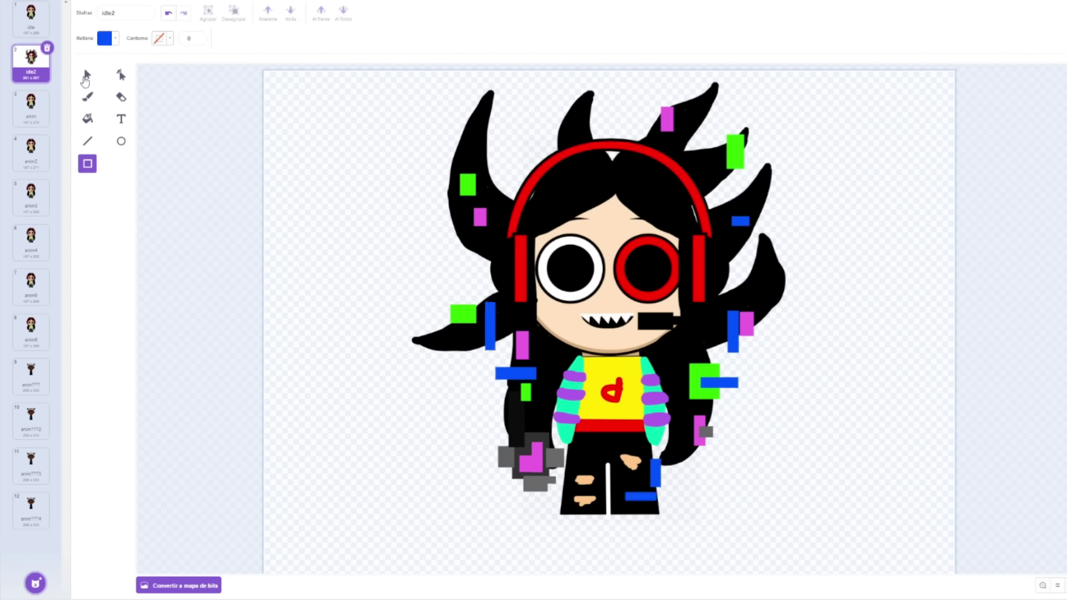
Delete the grey blocks surrounding the magenta shape at the lower end of the left hair lock.
click(87, 74)
click(397, 423)
key(Delete)
click(439, 461)
key(Delete)
click(406, 505)
key(Delete)
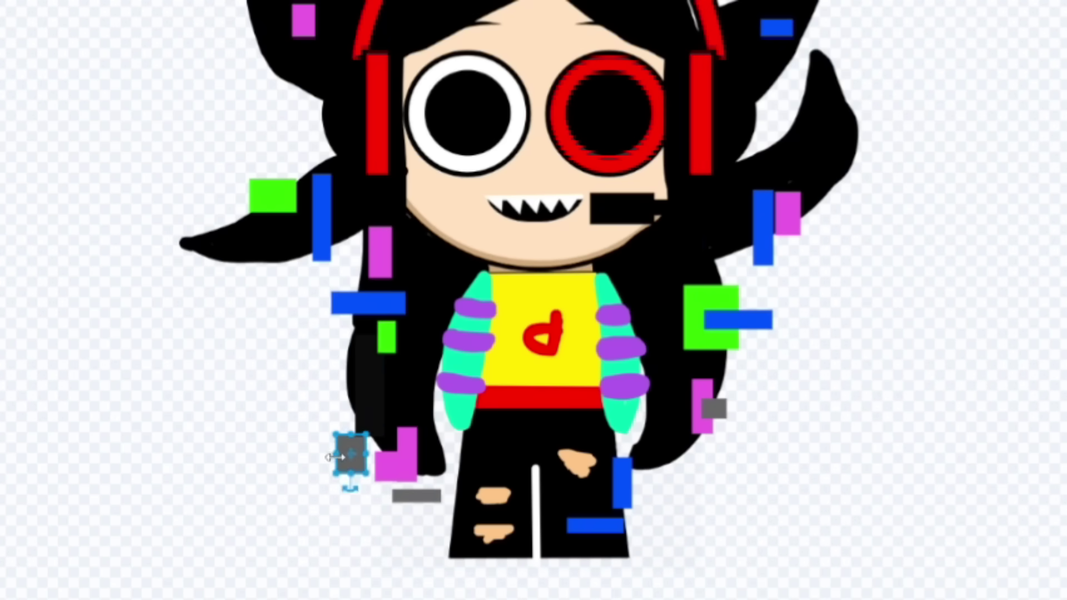
key(Delete)
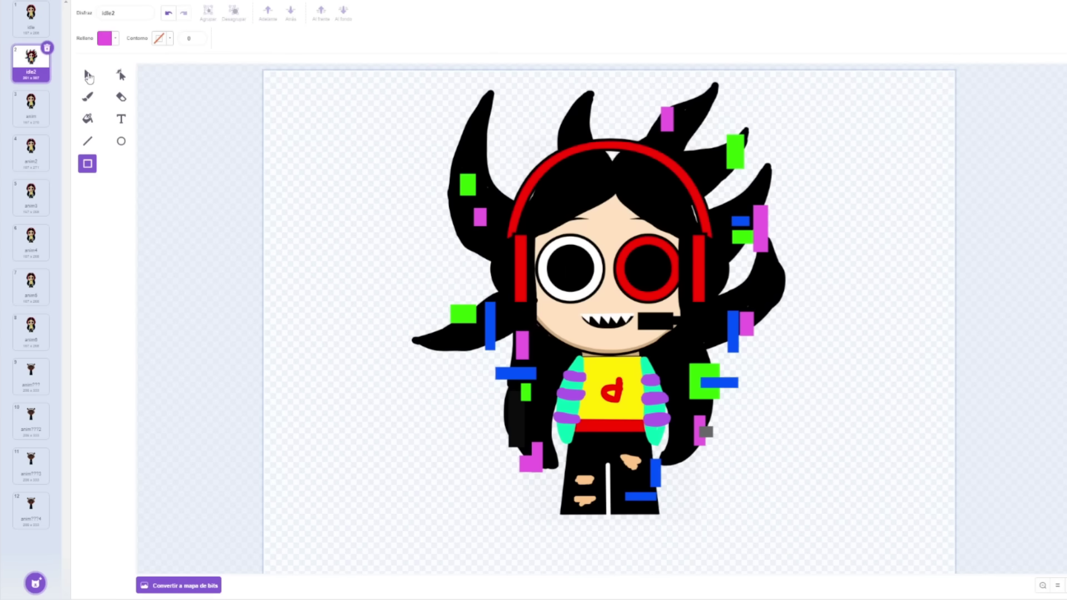
Try recolouring the left eye's pupil white, and undo the change.
click(88, 76)
click(575, 267)
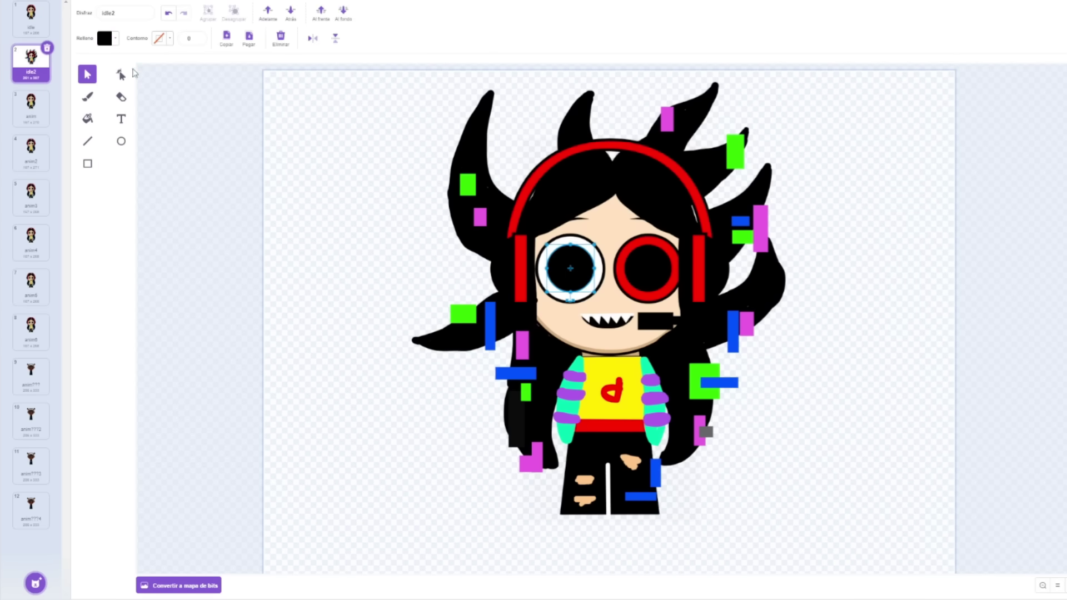
click(115, 41)
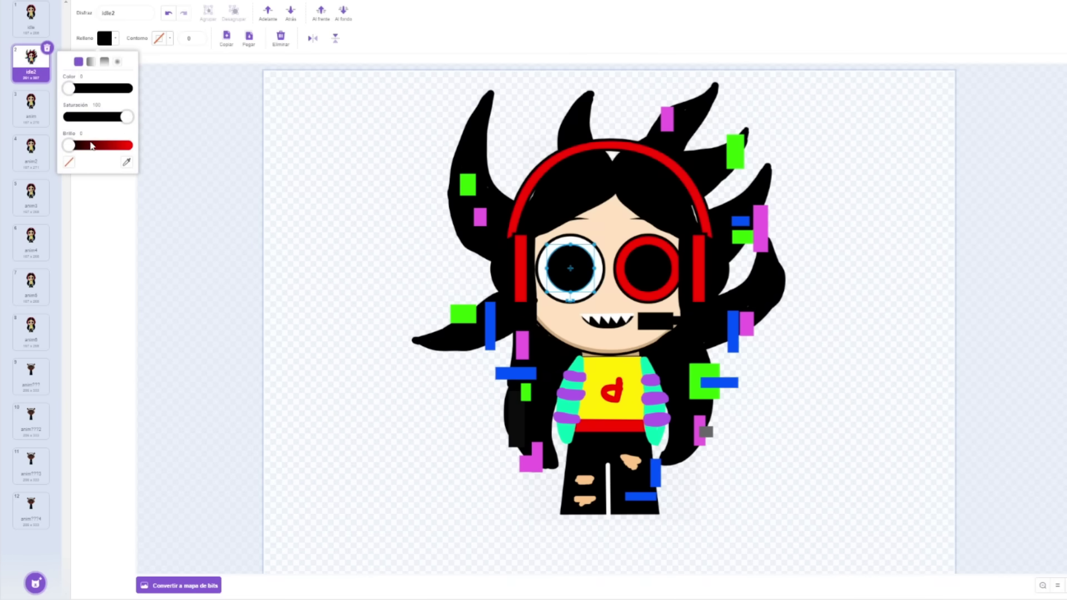
drag(120, 116, 137, 147)
click(266, 288)
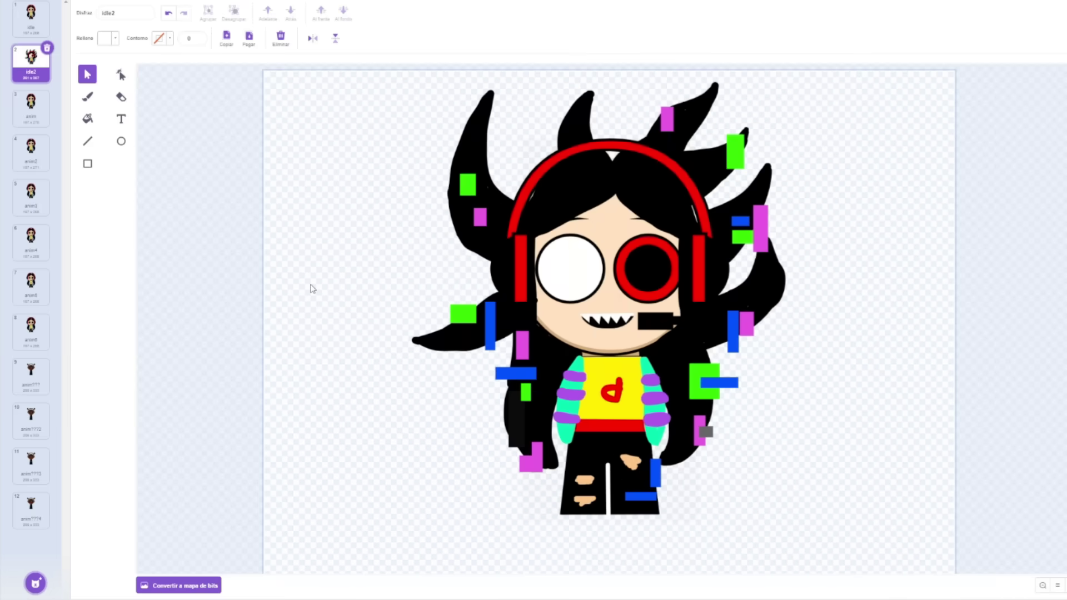
key(ctrl+z)
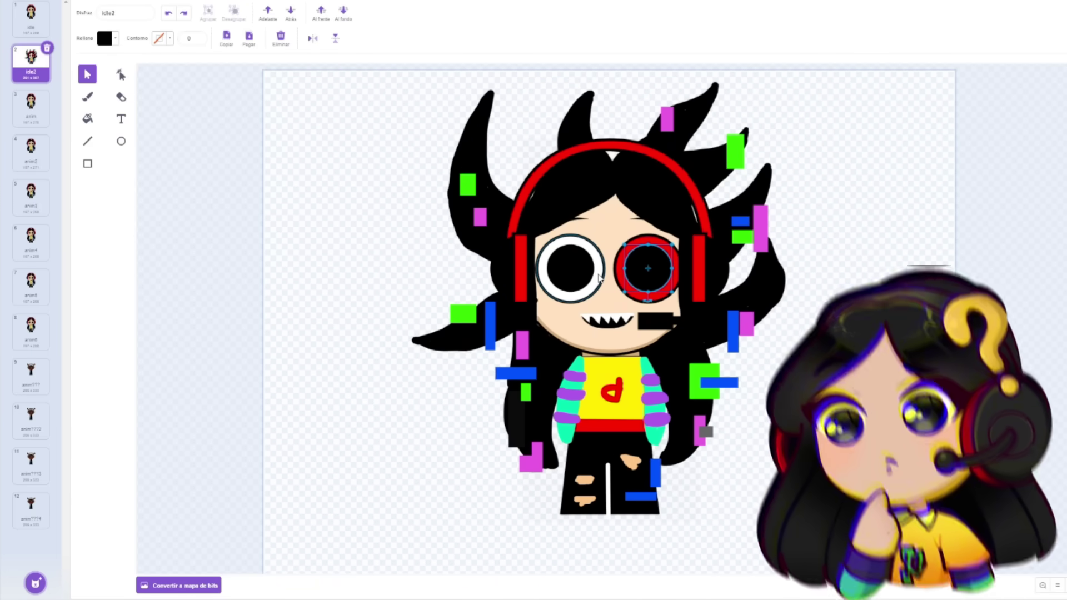
Recolour both pupils and the red right eye together to plain white.
shift+click(635, 267)
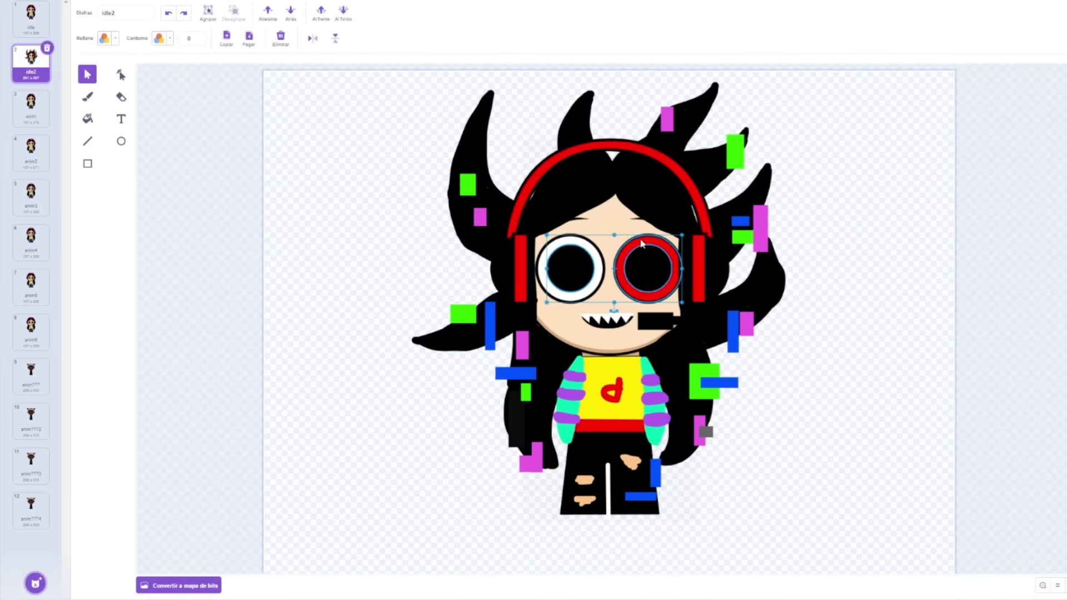
click(115, 39)
drag(128, 117, 63, 117)
click(311, 188)
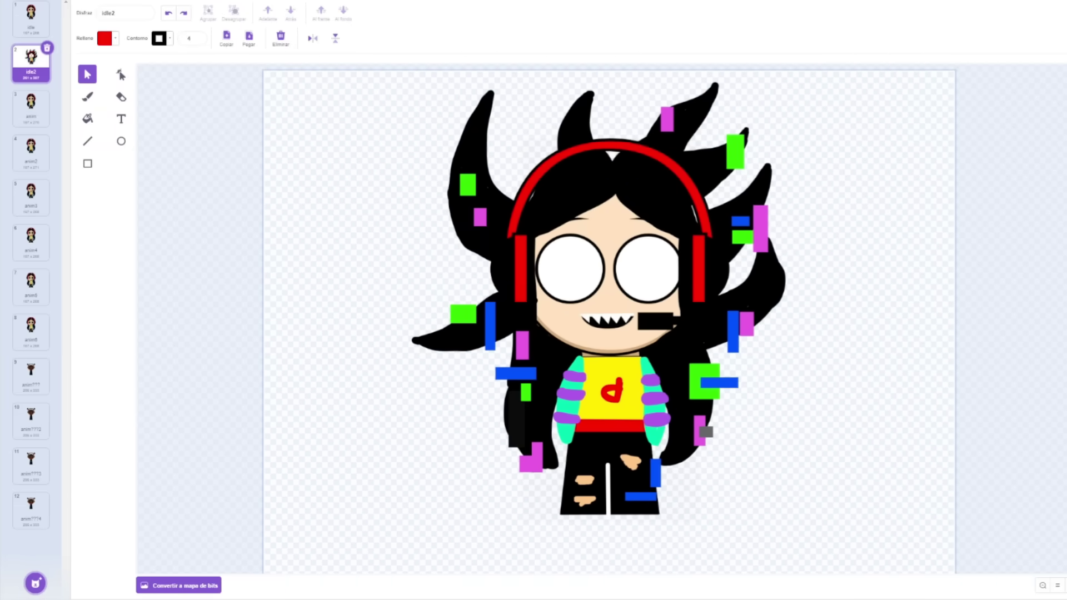
Compare the idle2 costume with the anim???, idle and anim costumes.
click(31, 366)
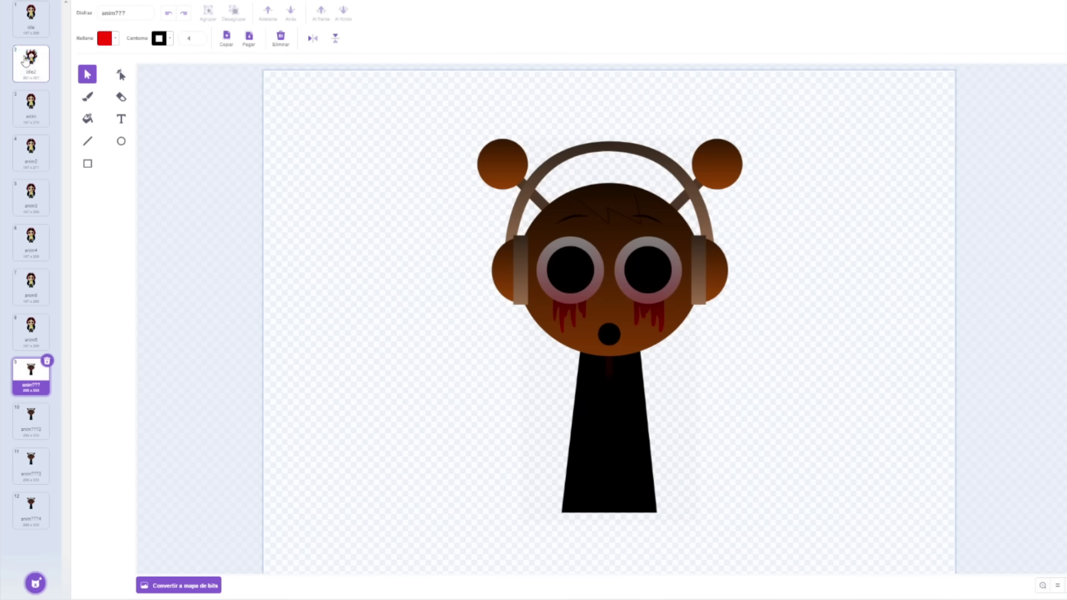
click(31, 23)
click(31, 62)
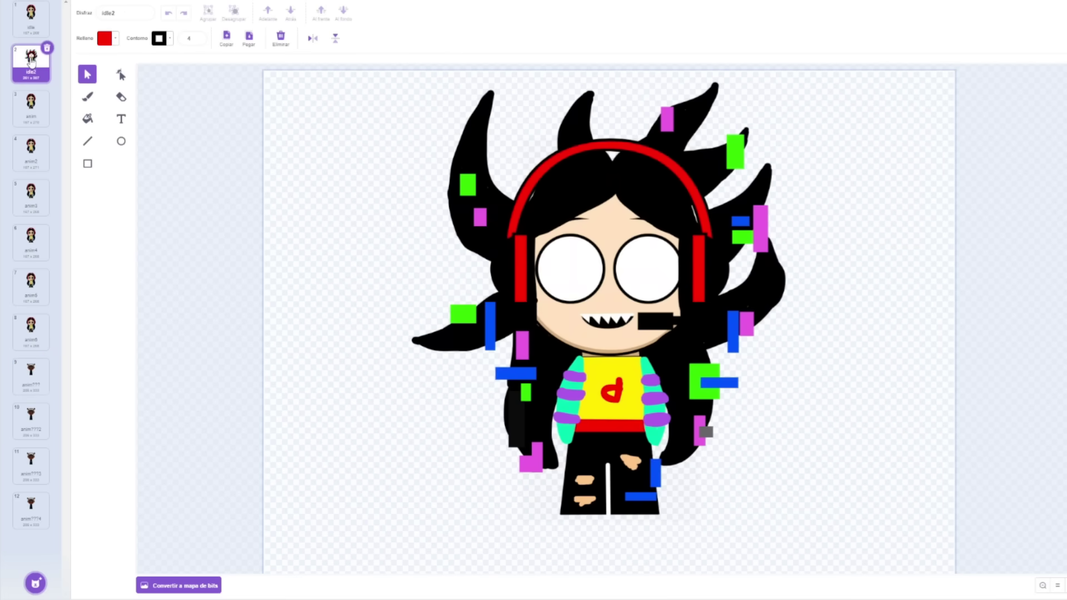
click(30, 23)
click(32, 68)
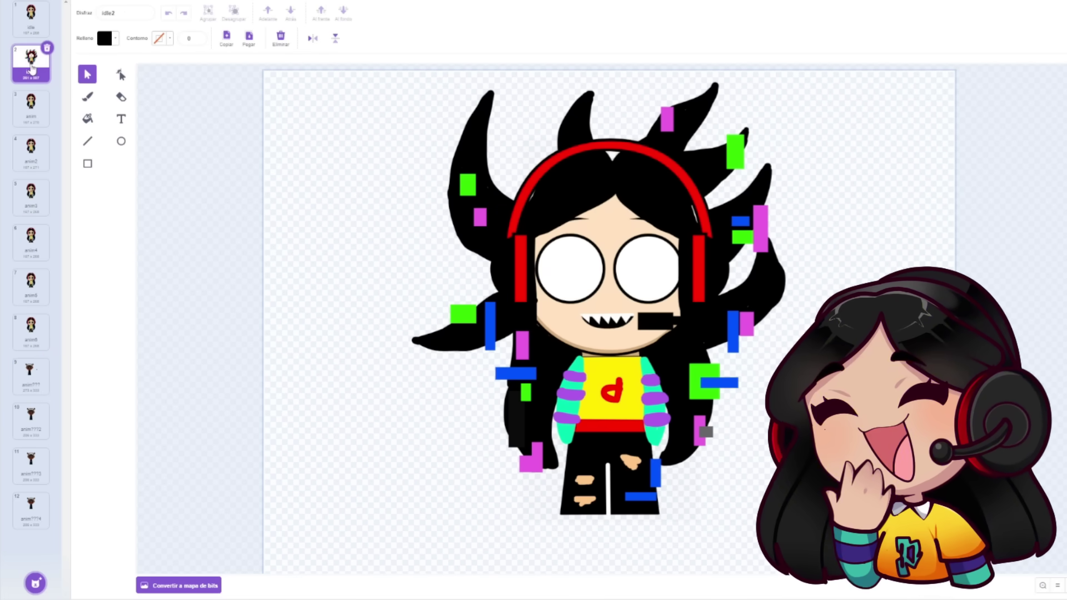
click(30, 106)
click(29, 64)
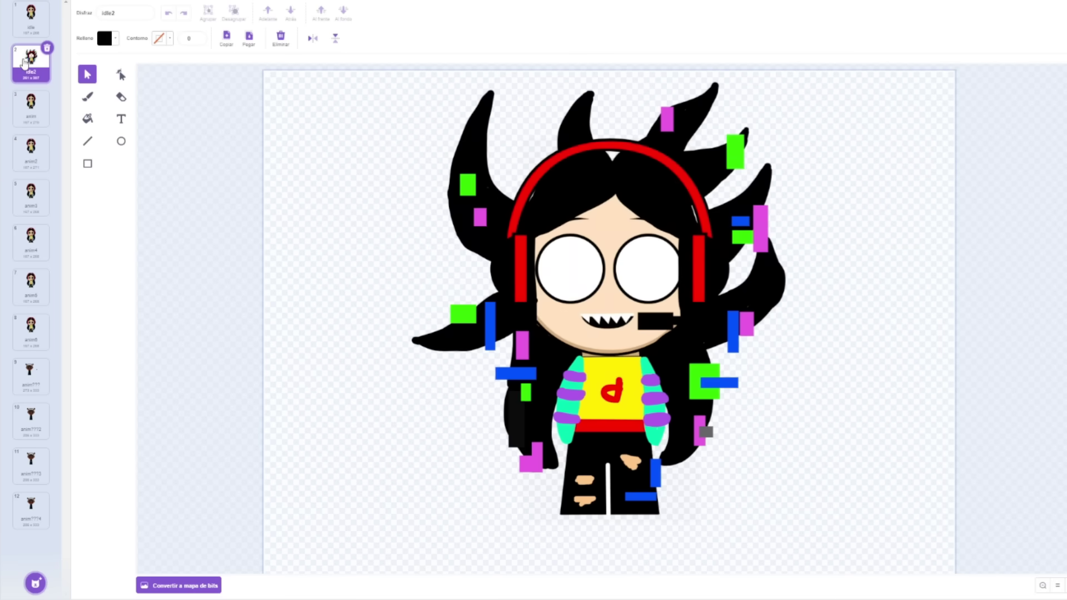
In the anim??? costumes through anim???4, move the mouth off the face onto the empty canvas beside the character.
click(31, 374)
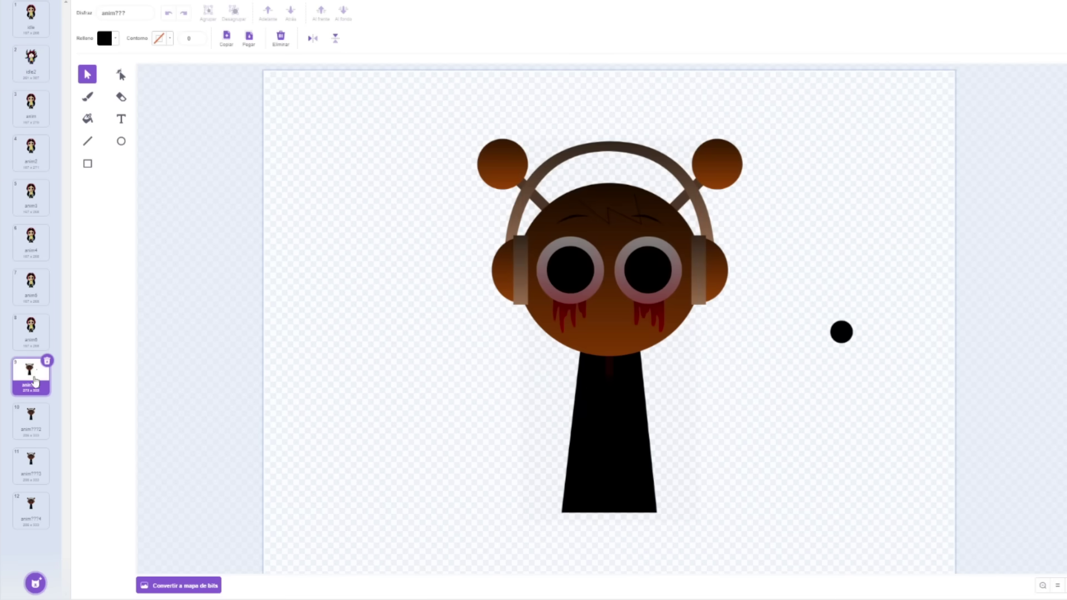
click(30, 419)
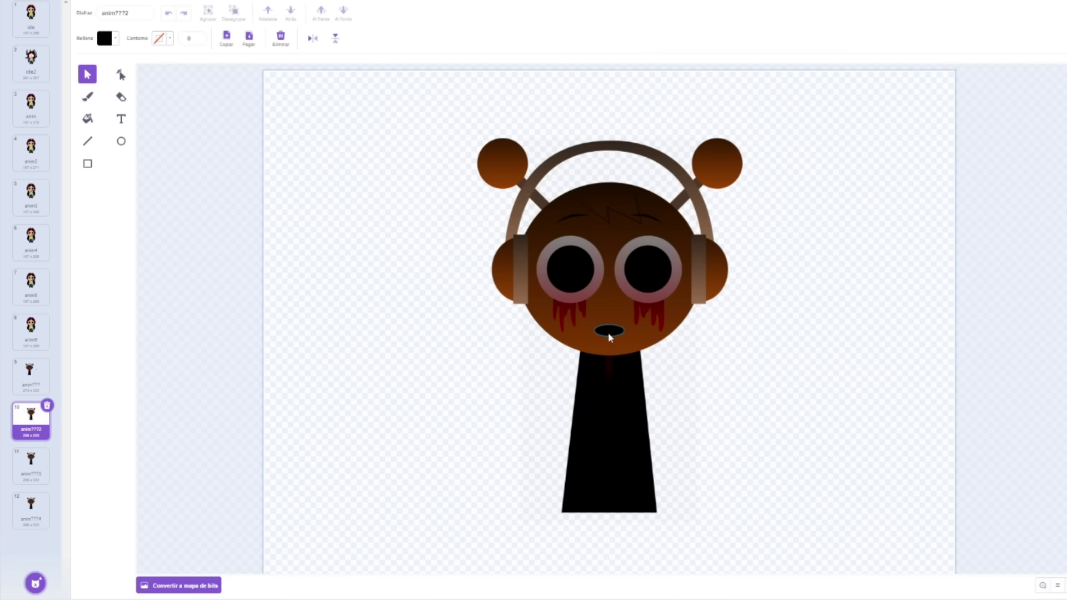
click(31, 464)
drag(609, 325, 863, 326)
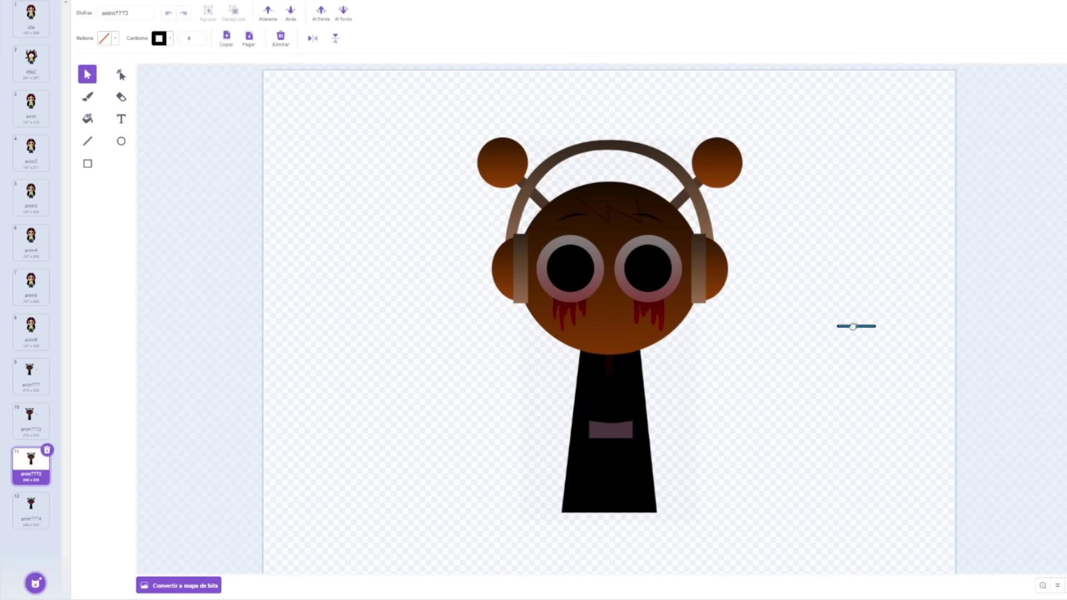
click(31, 509)
drag(609, 326, 848, 325)
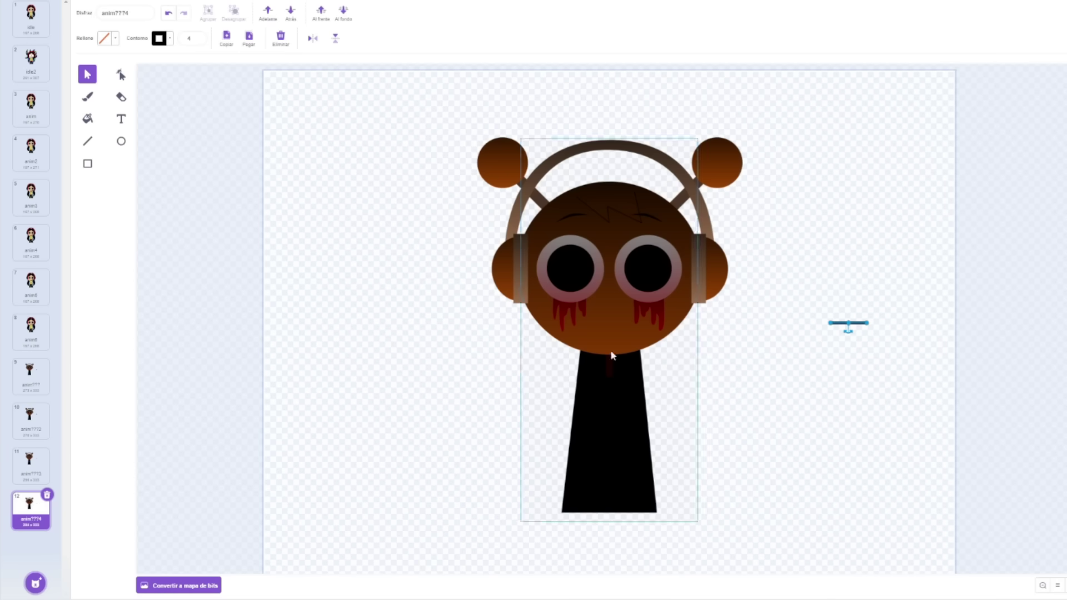
Select and copy the complete character drawing of the idle2 costume.
click(20, 22)
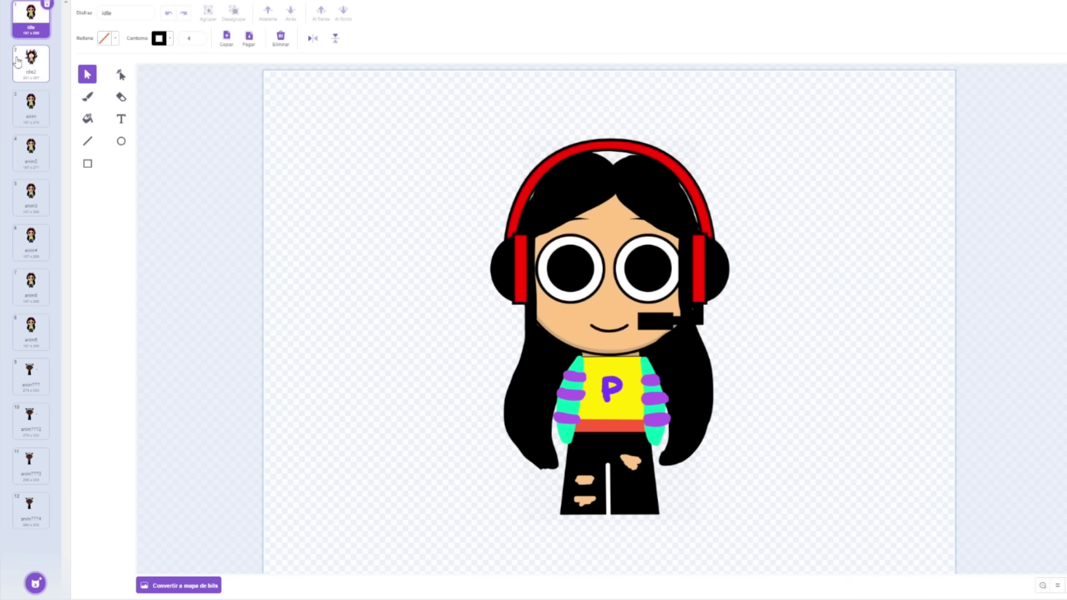
click(18, 61)
drag(451, 93, 353, 72)
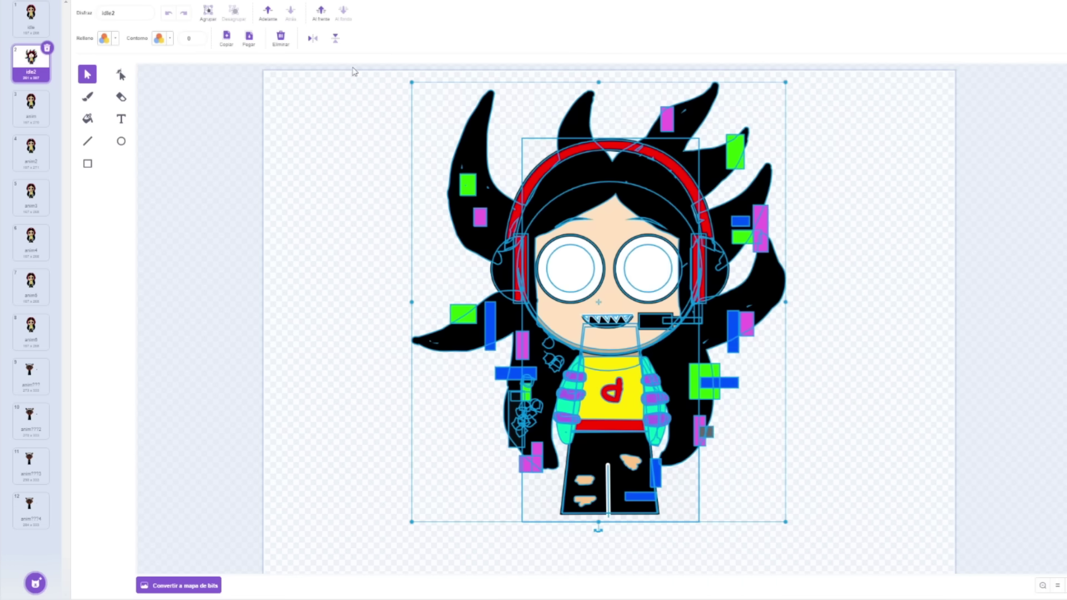
Replace the brown character in the anim??? costume with the copied idle2 drawing, keeping the separate black mouth circle.
click(29, 374)
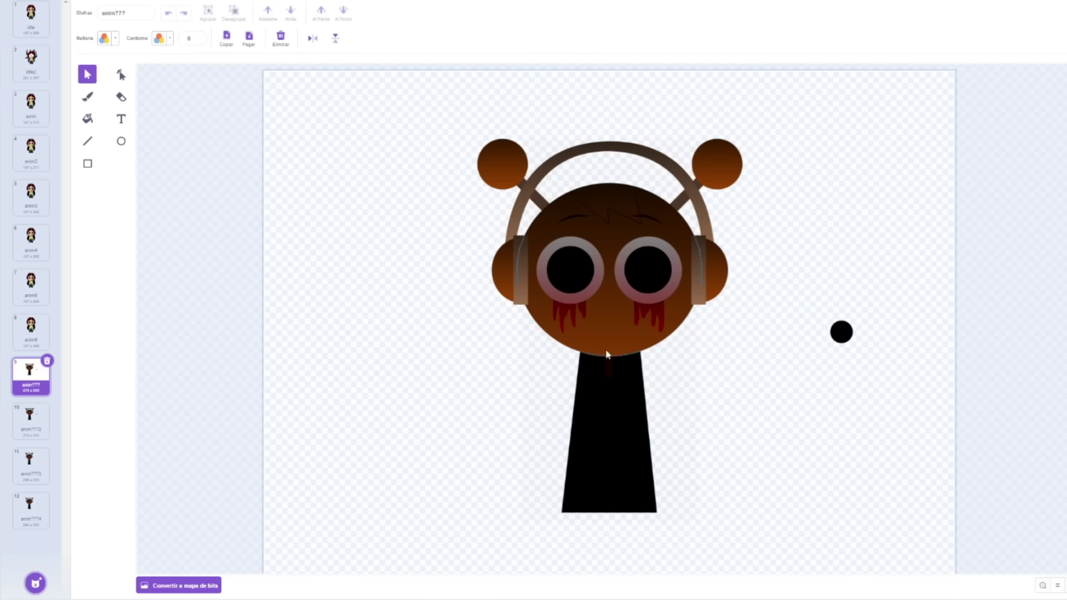
key(ctrl+v)
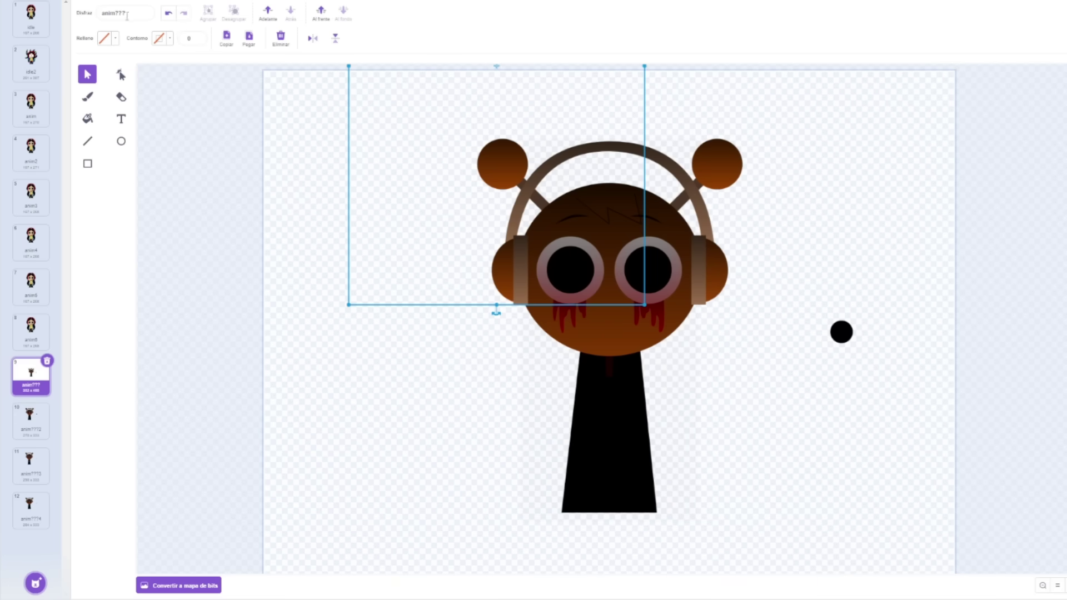
click(168, 18)
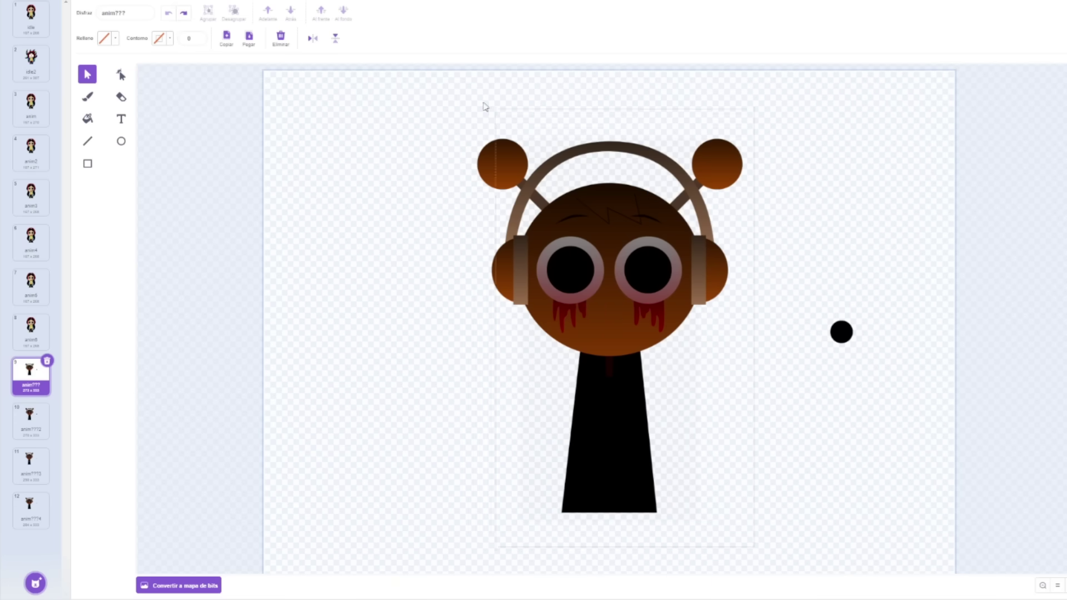
key(ctrl+a)
key(Delete)
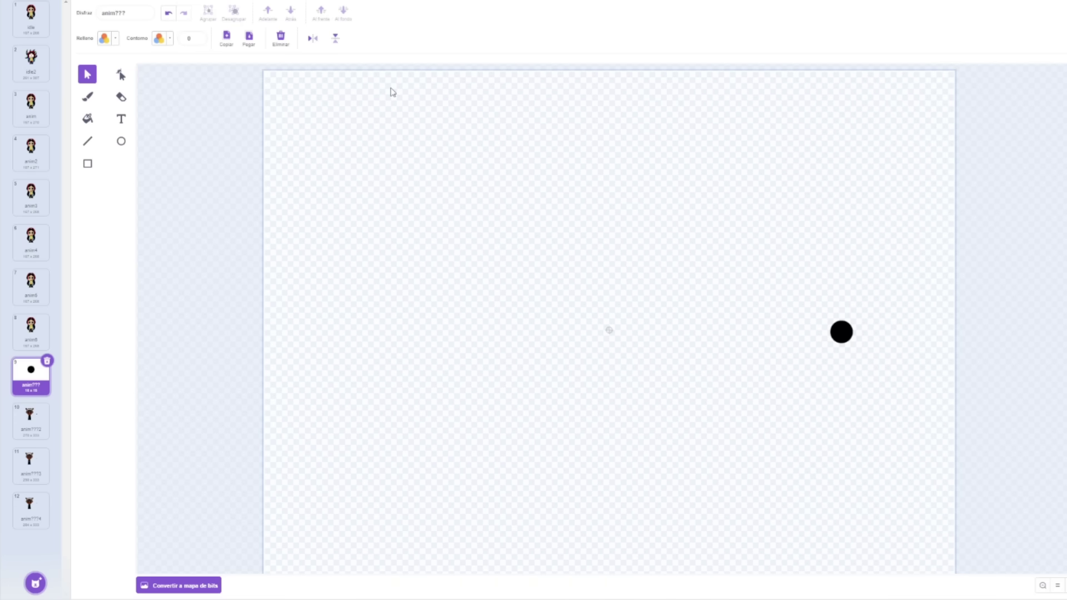
click(249, 40)
click(942, 203)
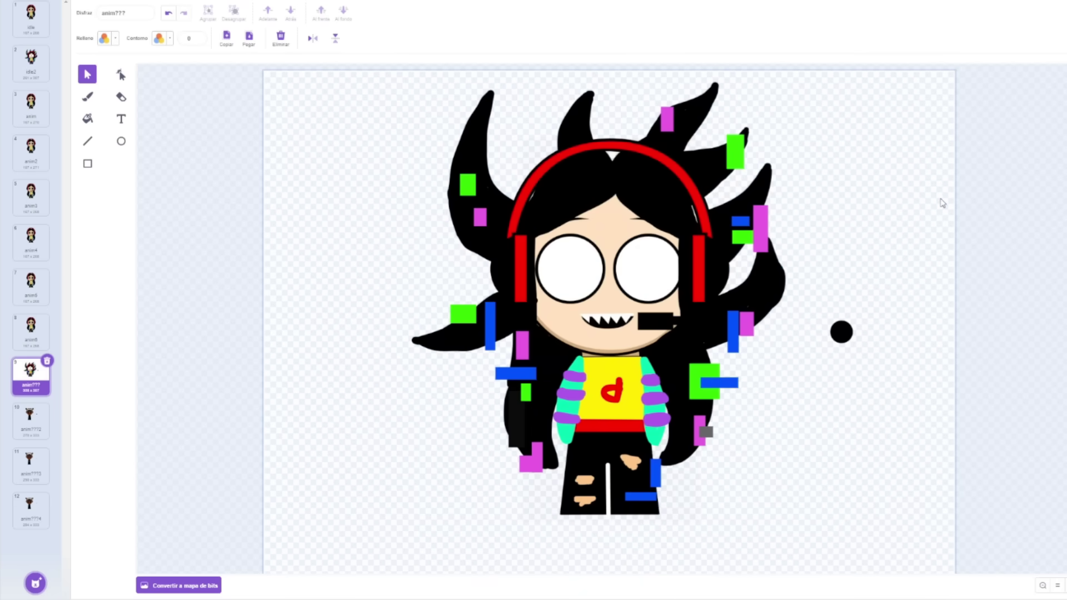
Move the black mouth circle onto the face and form a deeper open mouth beneath the sharp teeth.
drag(848, 341, 579, 371)
scroll(617, 333, up, 3)
click(592, 351)
click(574, 346)
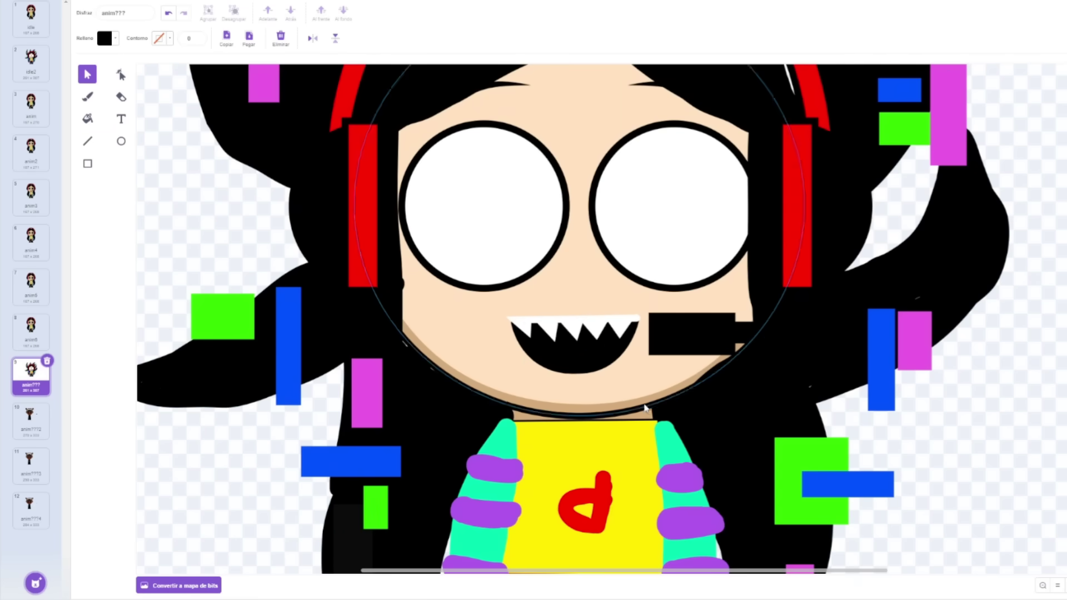
scroll(639, 361, down, 5)
scroll(562, 333, down, 5)
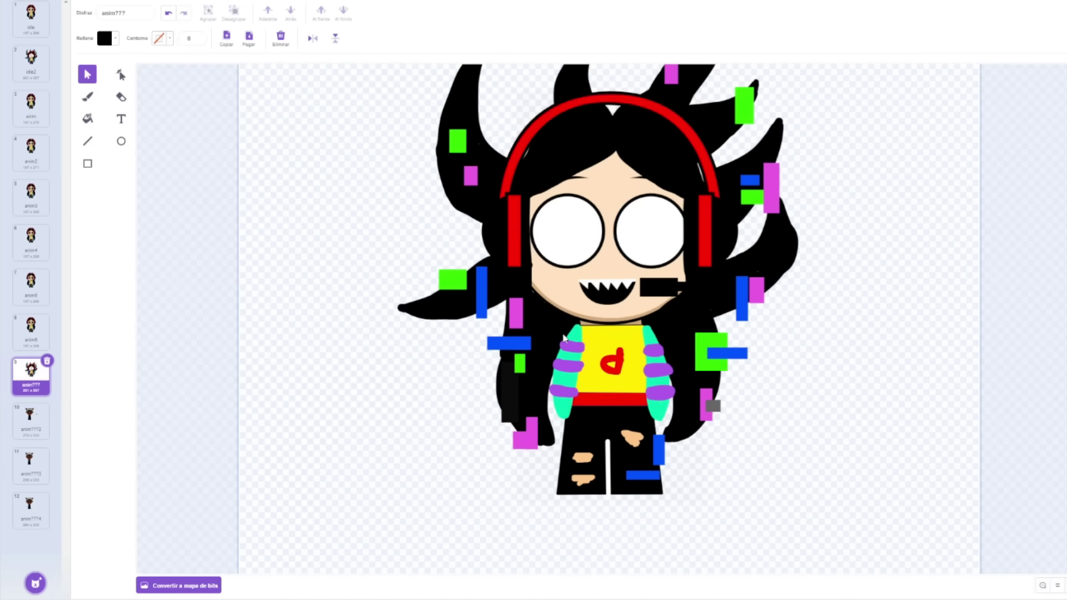
Compare the open mouth in the anim??? costume with the closed-teeth mouth in idle2.
scroll(815, 307, up, 1)
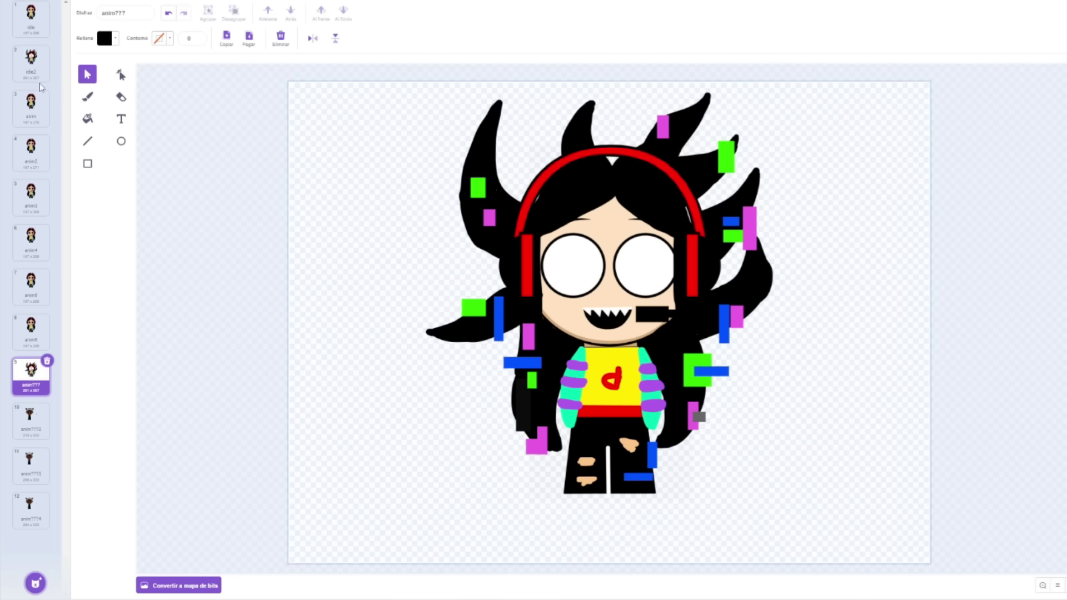
click(34, 64)
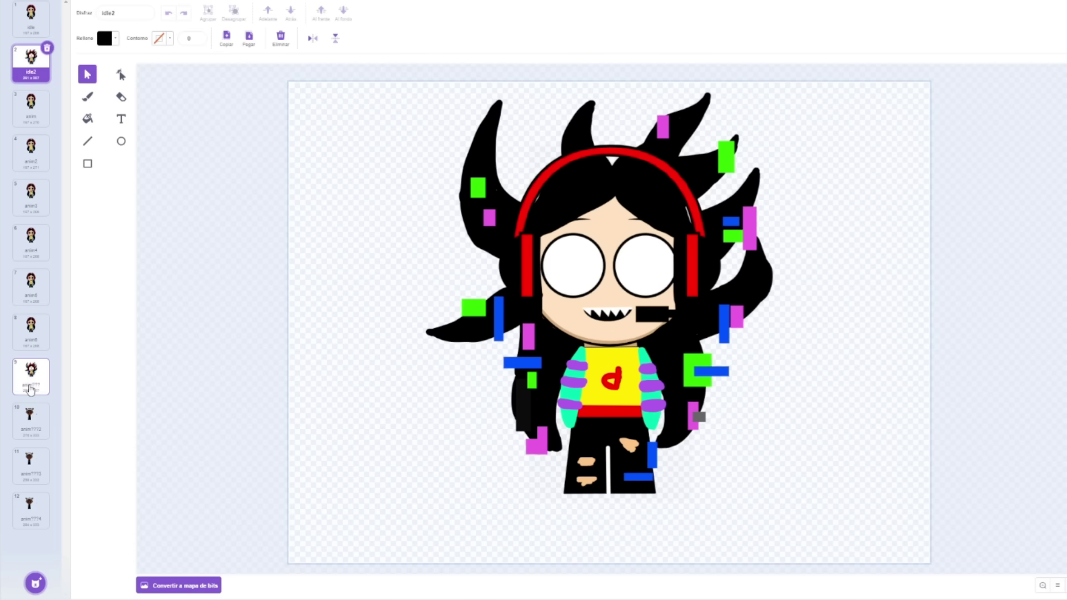
click(31, 389)
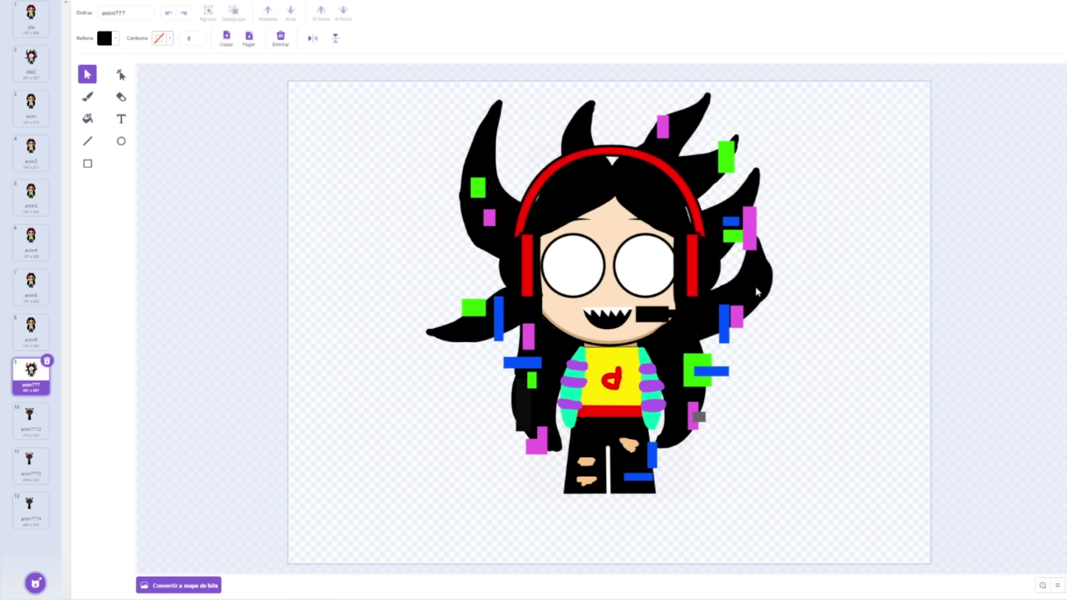
Tilt the head, hair, face, headphones and nearby glitch blocks slightly clockwise in the anim??? costume.
click(676, 243)
click(675, 243)
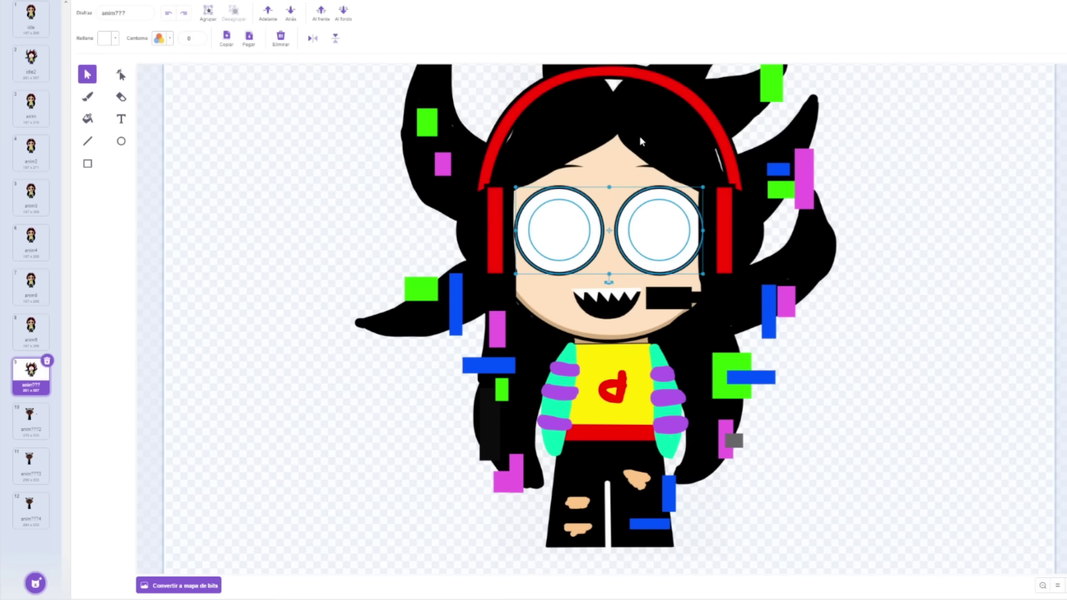
shift+click(622, 122)
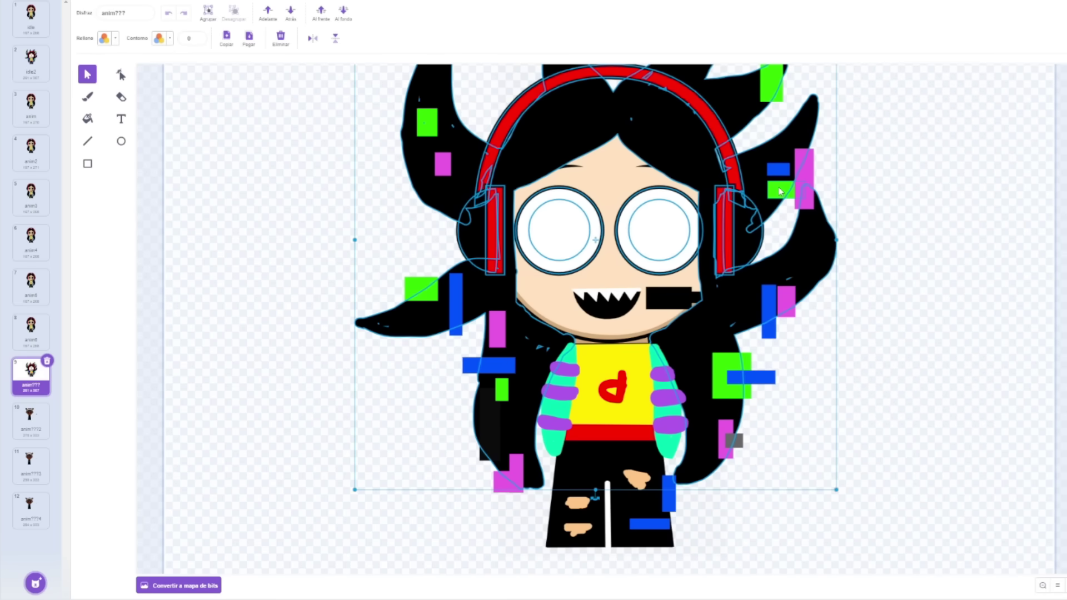
scroll(605, 227, up, 2)
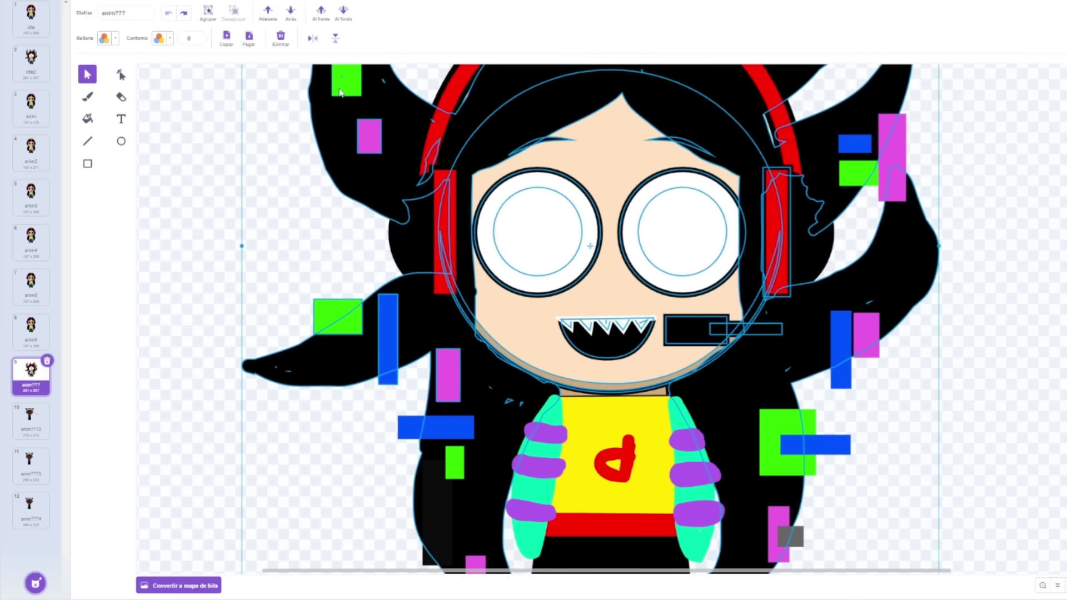
scroll(542, 290, down, 3)
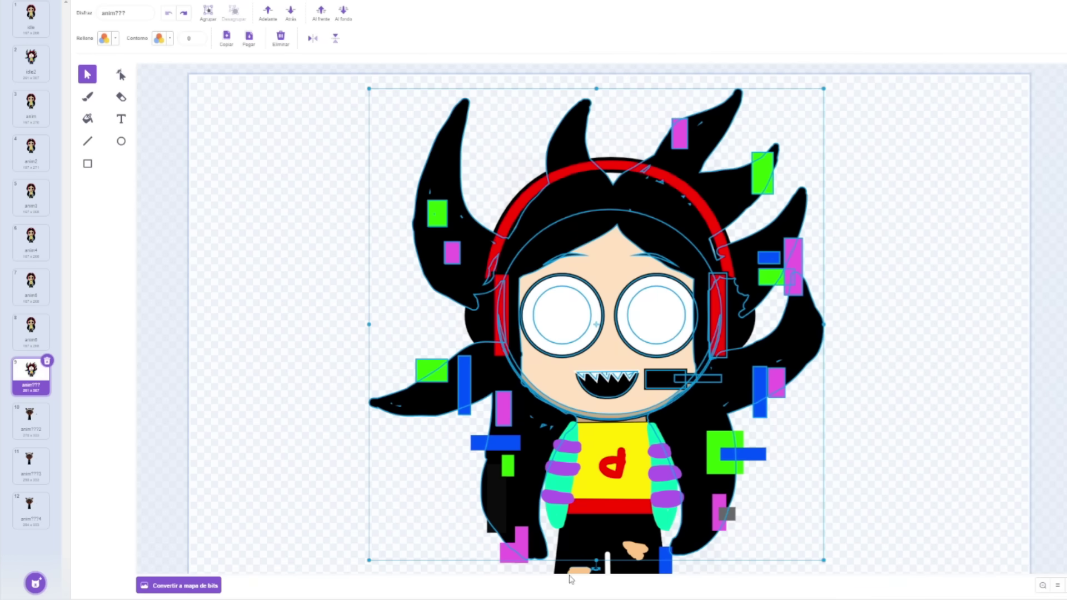
mouse_move(595, 569)
mouse_down()
mouse_move(540, 555)
mouse_move(581, 564)
mouse_up()
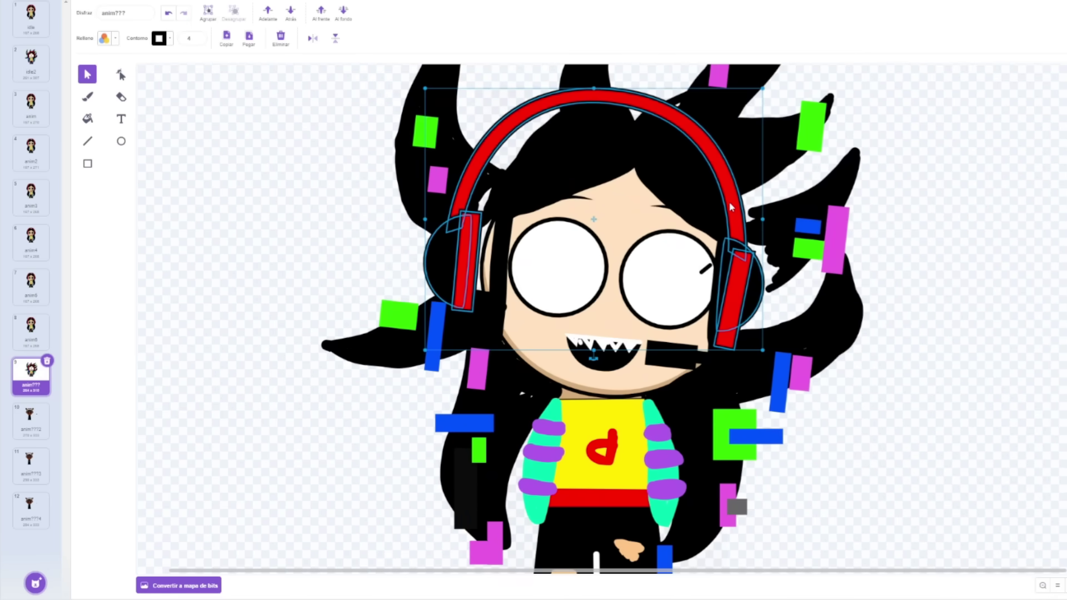
drag(731, 207, 746, 216)
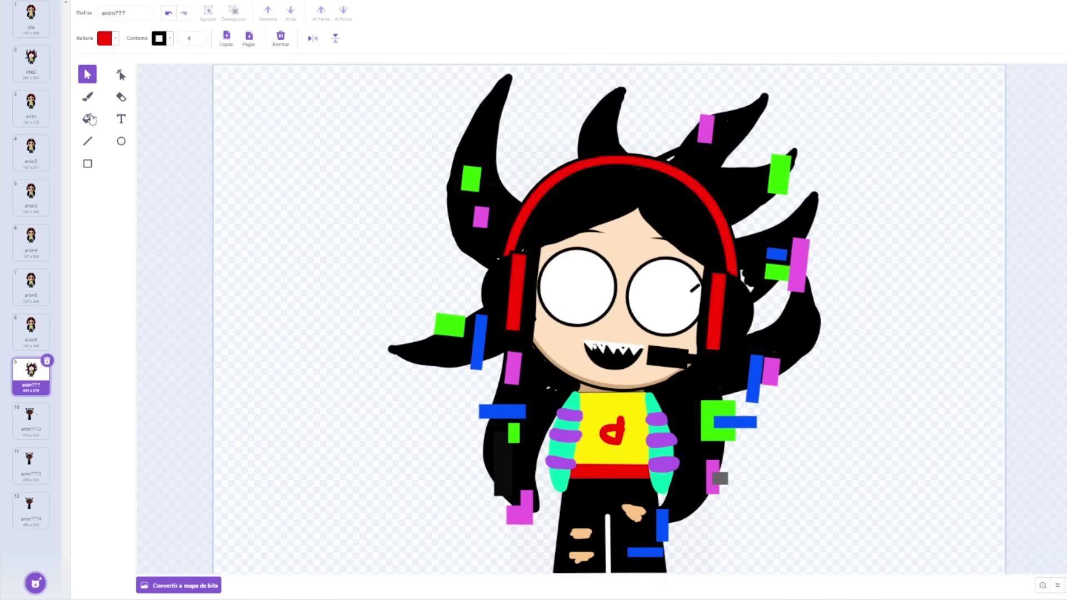
Fill the gap in the hair beneath the headband with black and brush over gaps around the headphones.
click(89, 118)
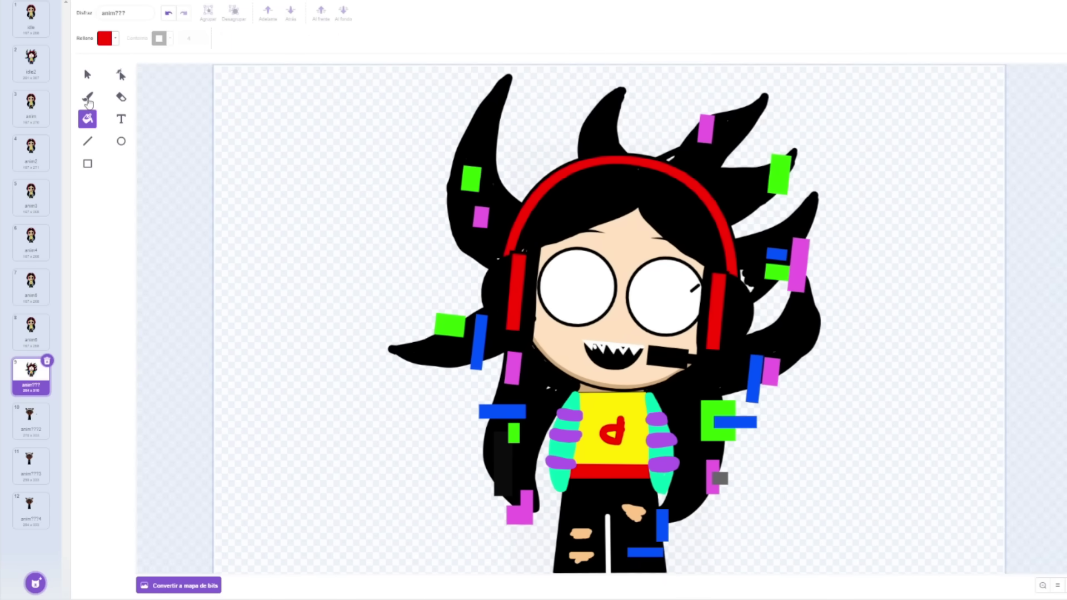
click(111, 38)
click(127, 162)
click(628, 195)
click(84, 68)
click(88, 96)
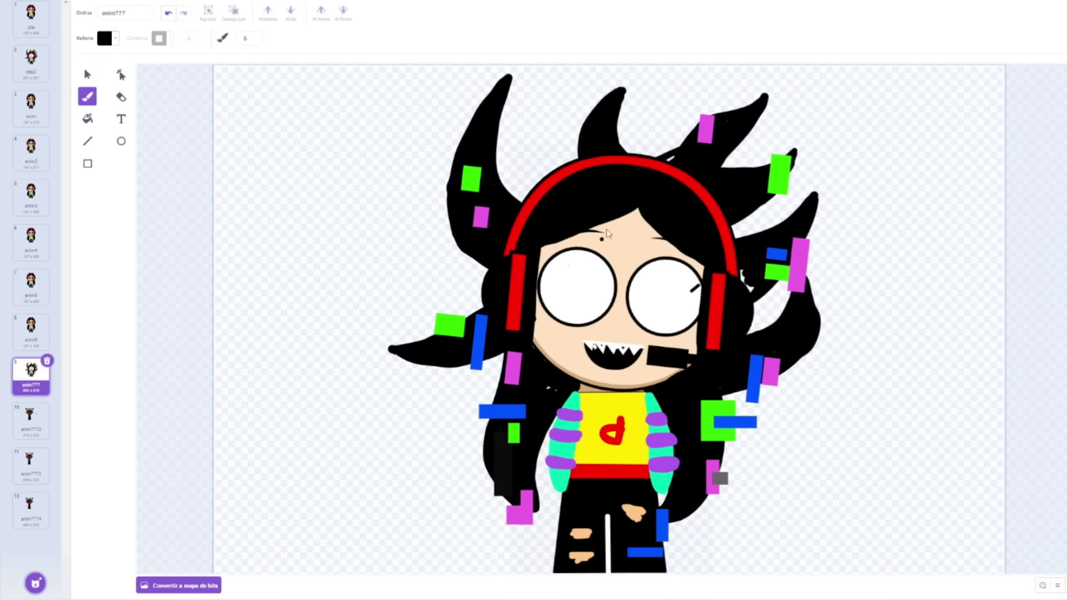
drag(678, 160, 645, 169)
key(ctrl+z)
Remove the stray white scribble from the teeth and paint the small dark gaps inside them white.
scroll(600, 361, up, 5)
scroll(639, 349, up, 3)
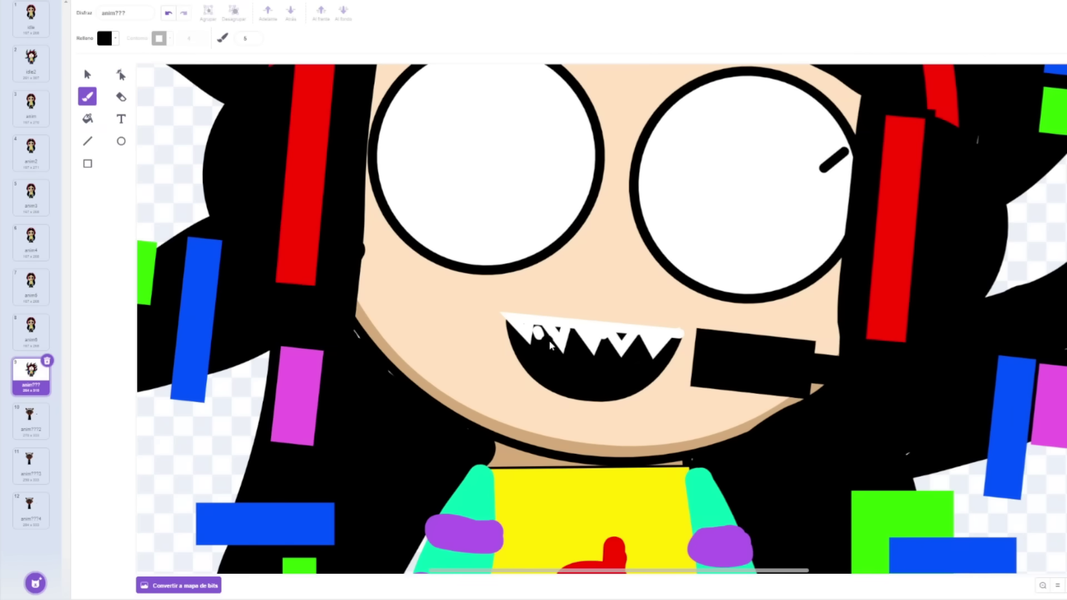
click(87, 74)
click(541, 411)
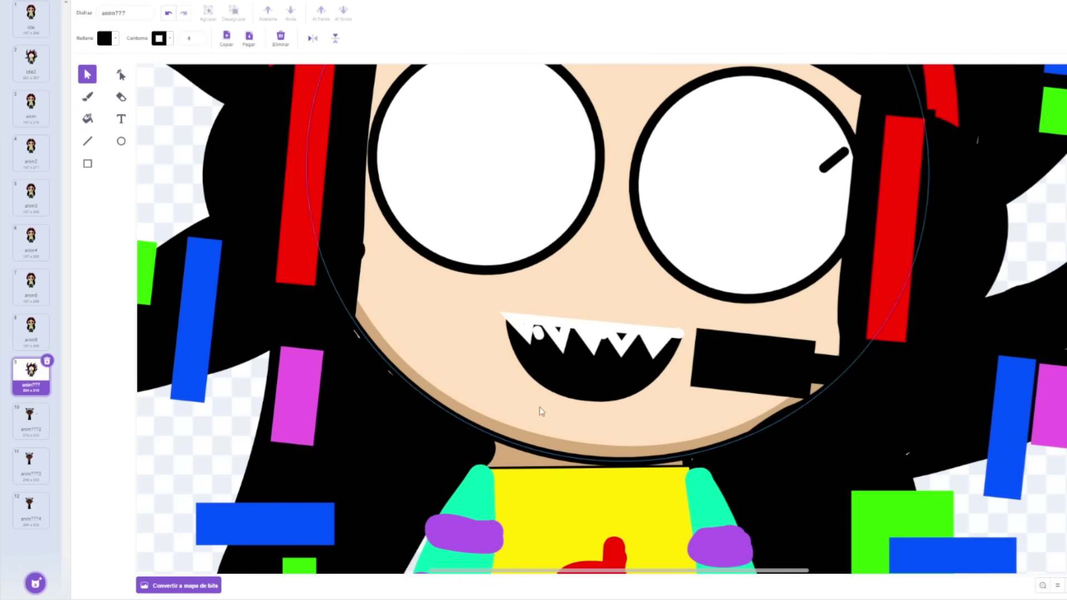
click(539, 335)
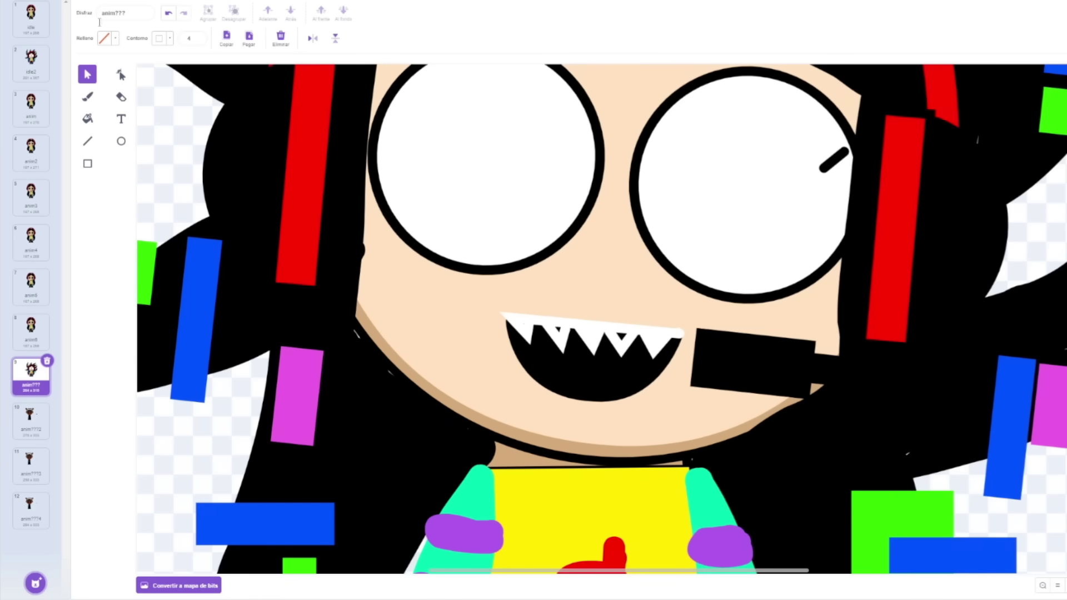
click(87, 97)
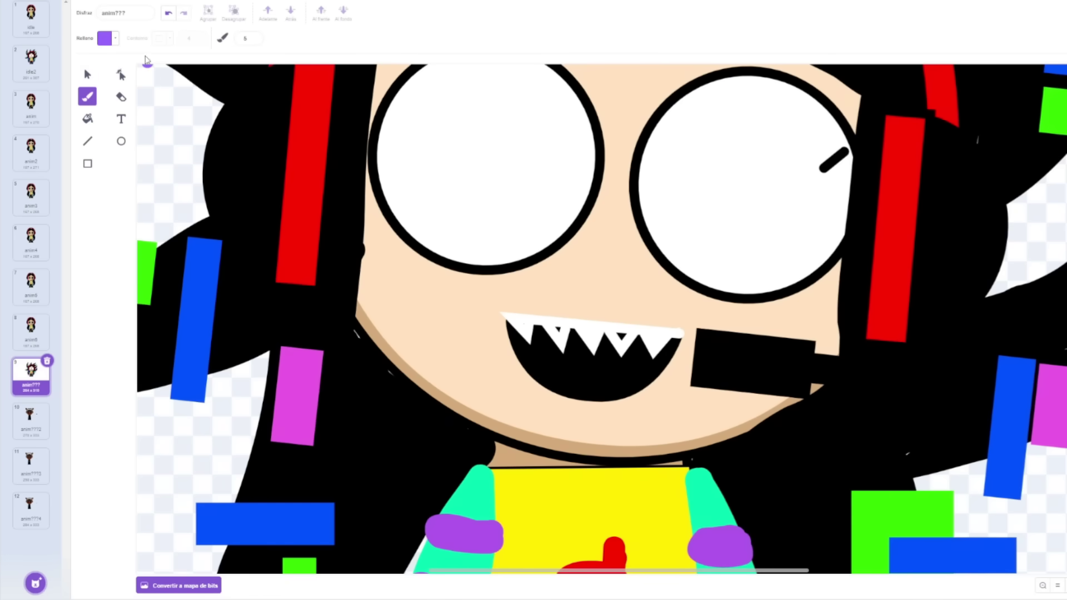
click(117, 42)
drag(110, 99, 68, 100)
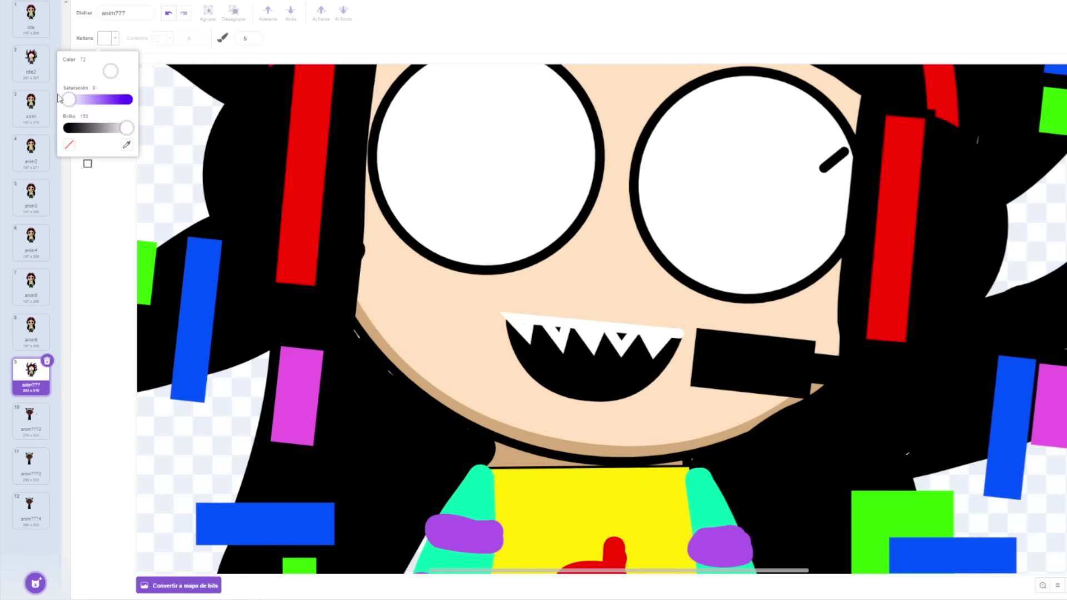
click(556, 332)
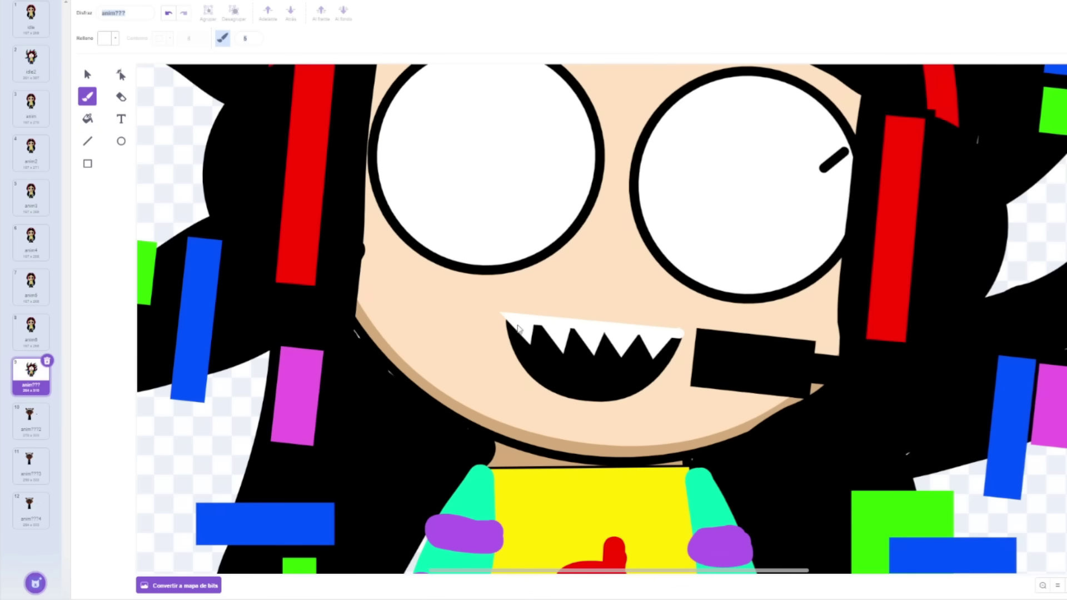
Brush black over the small leftover gaps in the hair around the face.
click(116, 38)
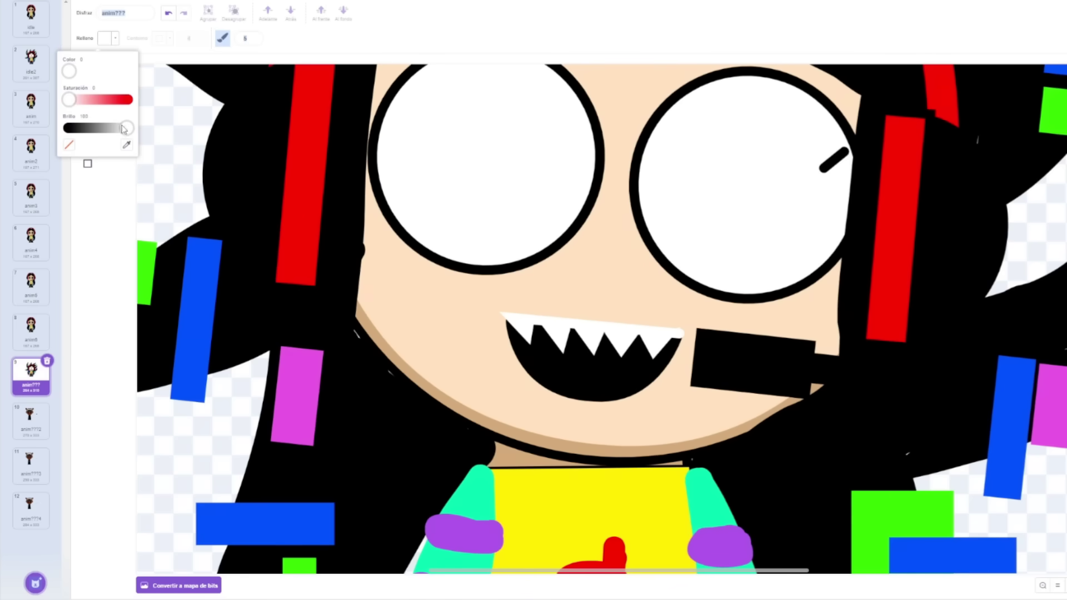
drag(119, 128, 6, 126)
click(349, 345)
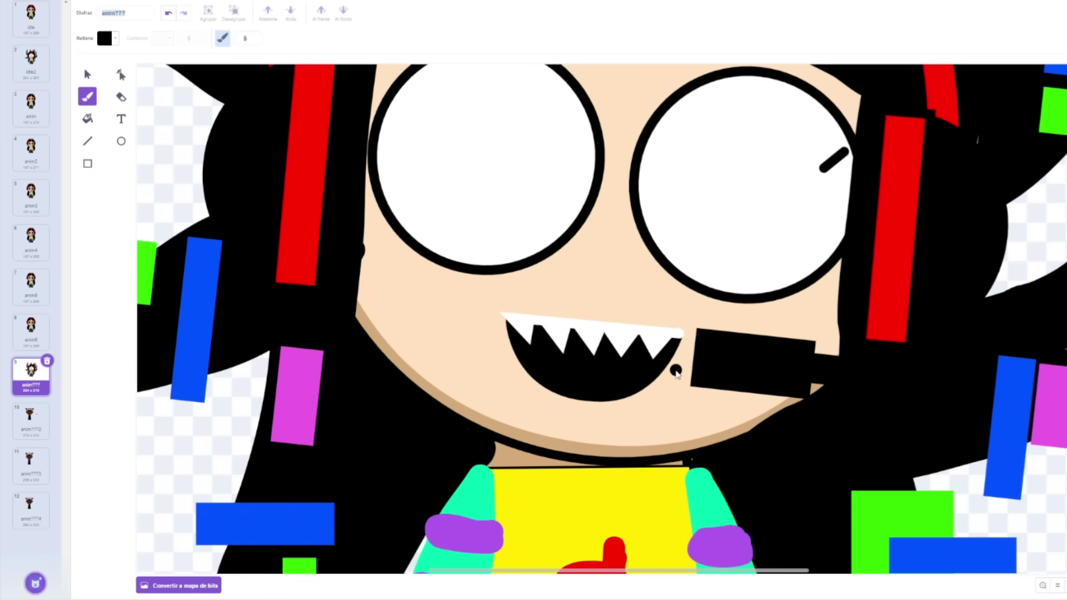
scroll(673, 368, down, 4)
scroll(666, 349, down, 4)
ctrl+scroll(661, 352, down, 4)
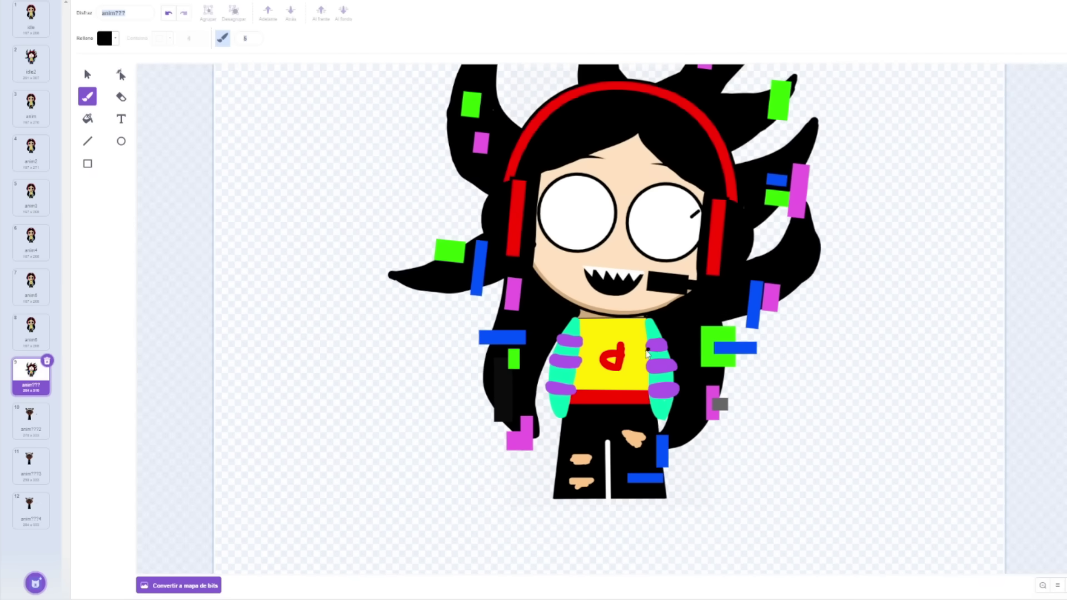
Delete the stray short black stroke from the edge of the white eye beside the microphone.
ctrl+scroll(674, 189, up, 1)
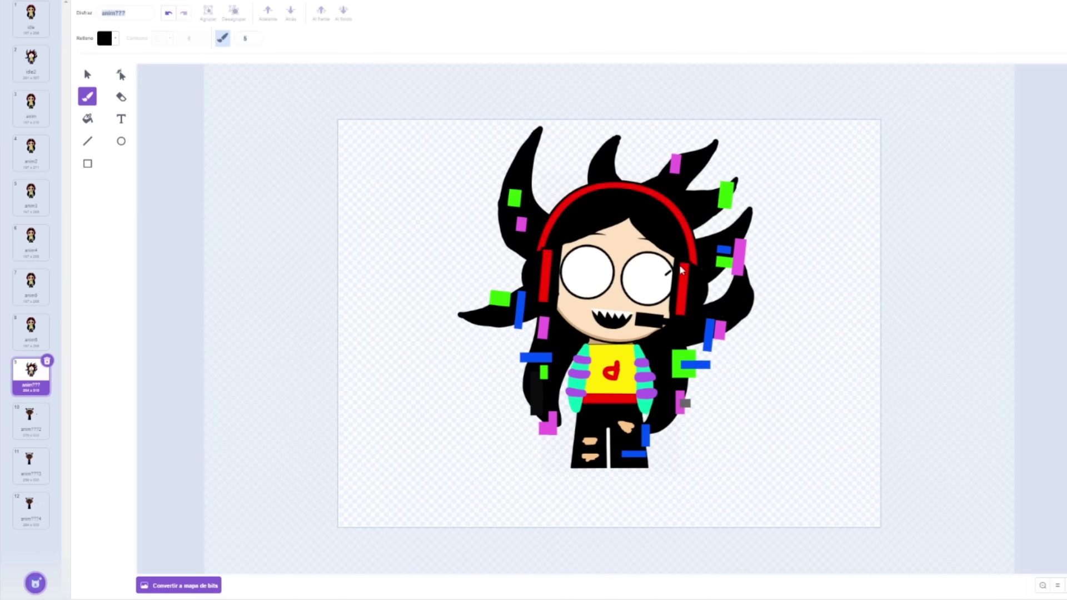
click(87, 74)
click(695, 255)
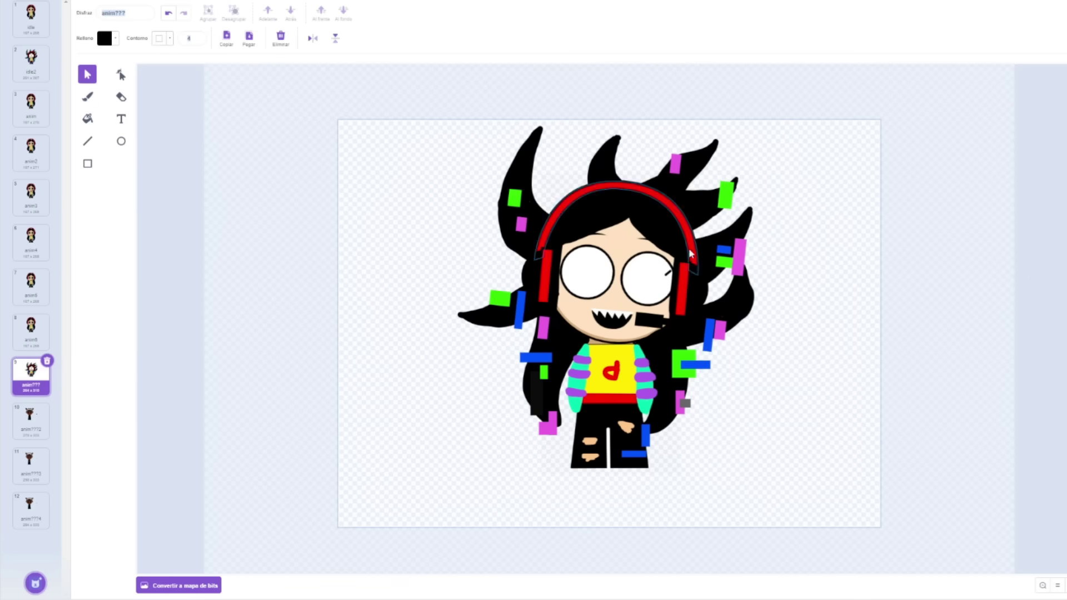
click(762, 326)
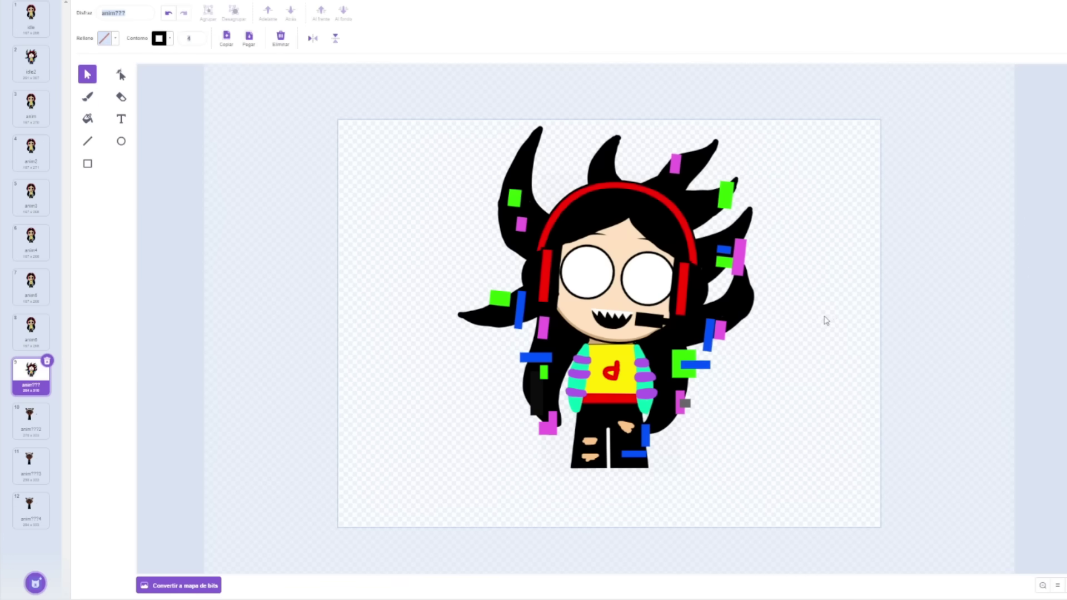
Compare the tilted anim??? drawing with idle2 and look over the anim???2 costume.
click(31, 60)
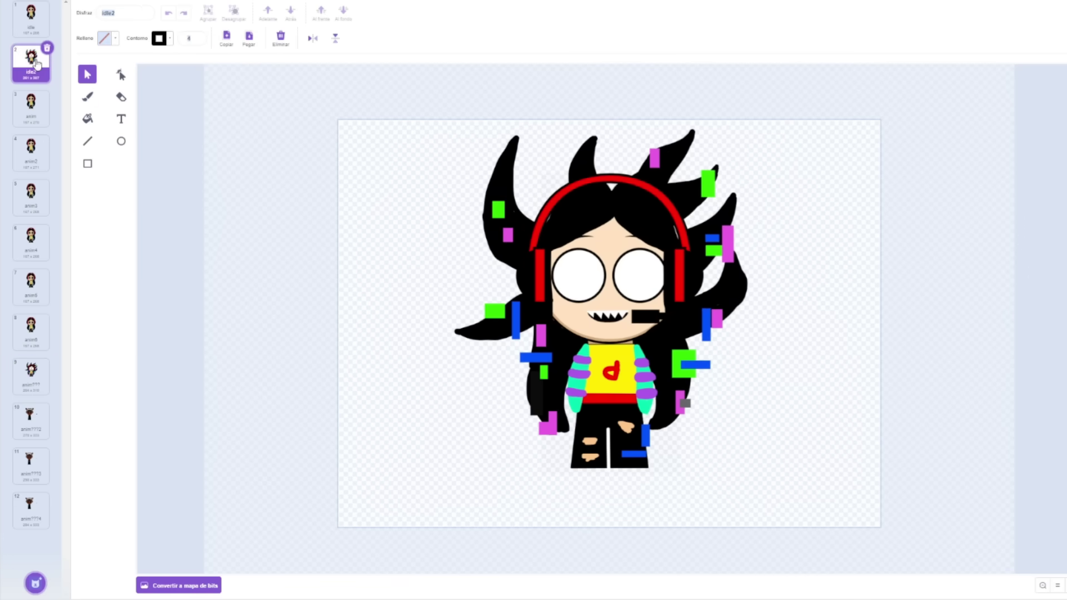
click(34, 376)
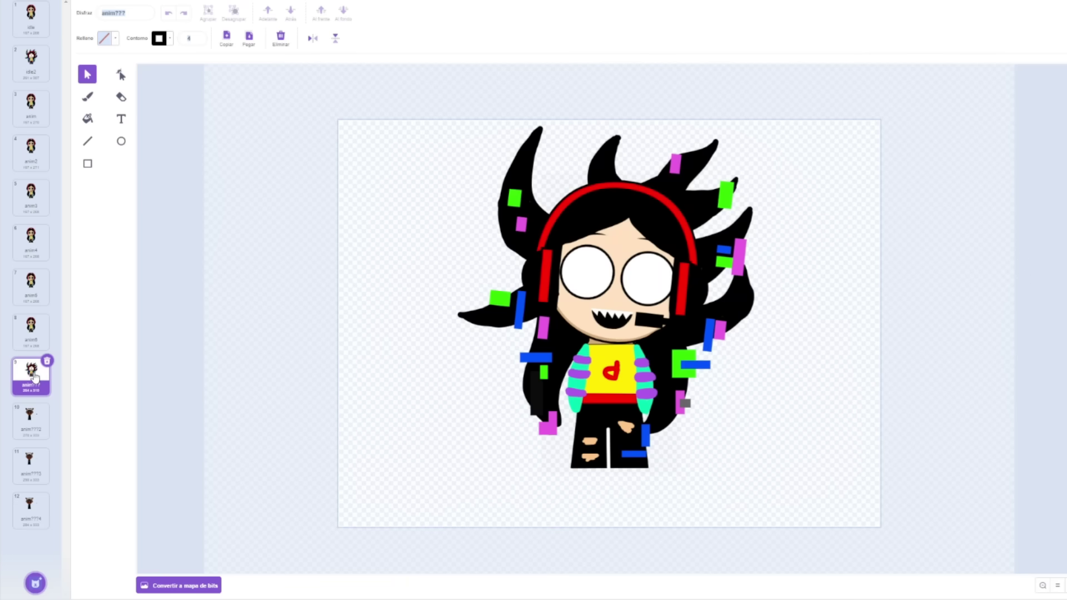
click(31, 17)
click(31, 60)
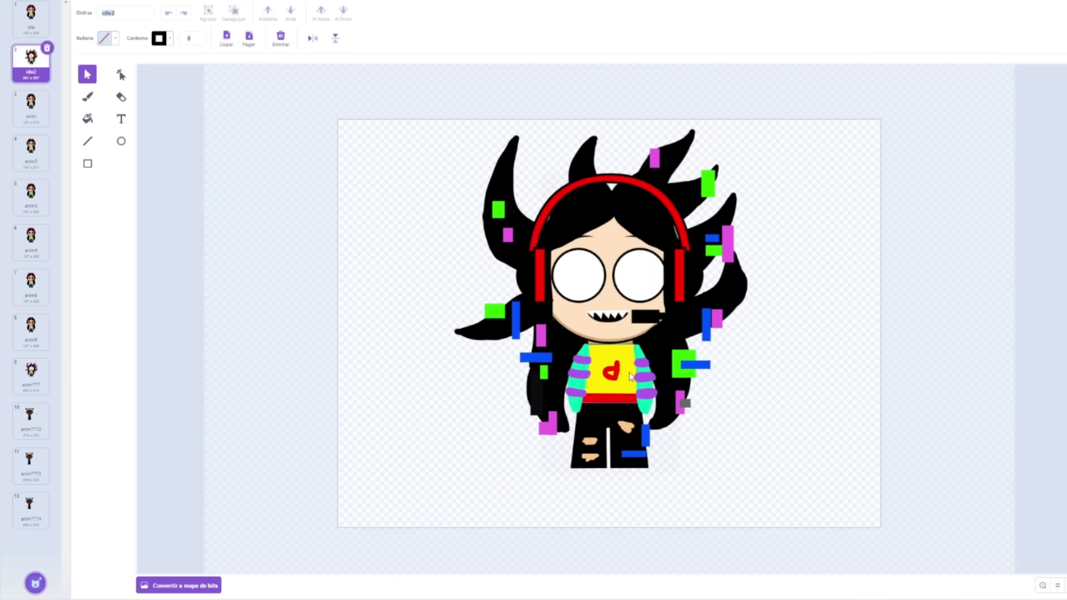
click(46, 420)
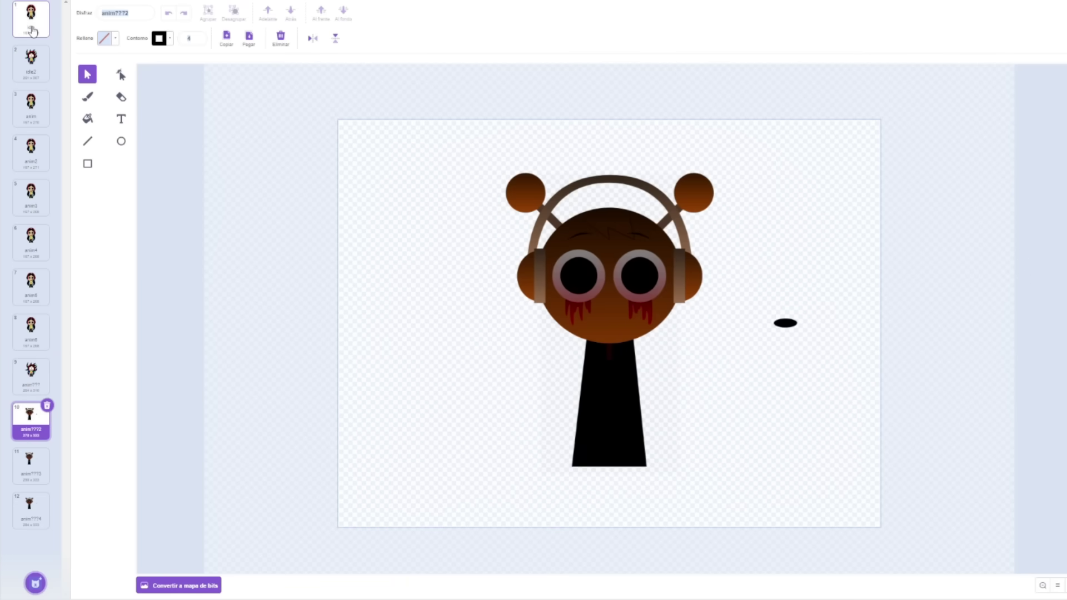
click(32, 29)
click(31, 61)
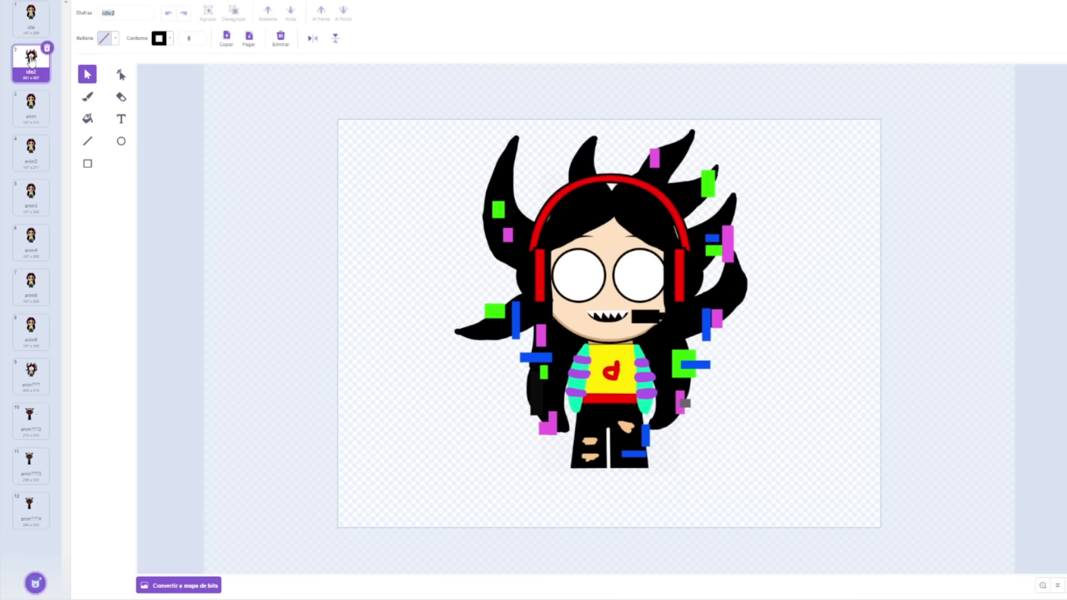
click(30, 385)
Select and copy the whole character drawing from idle2 for reuse in the anim???2 costume.
click(31, 61)
key(ctrl+a)
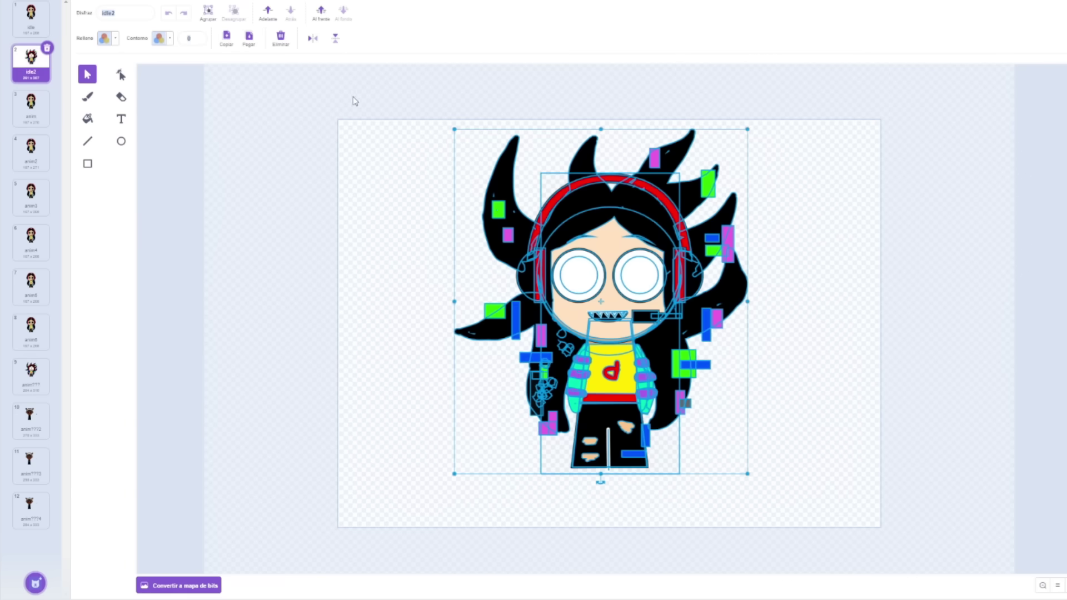
click(228, 40)
Replace the brown character in the anim???2 costume with the copied drawing, keeping the separate black oval mouth.
click(33, 418)
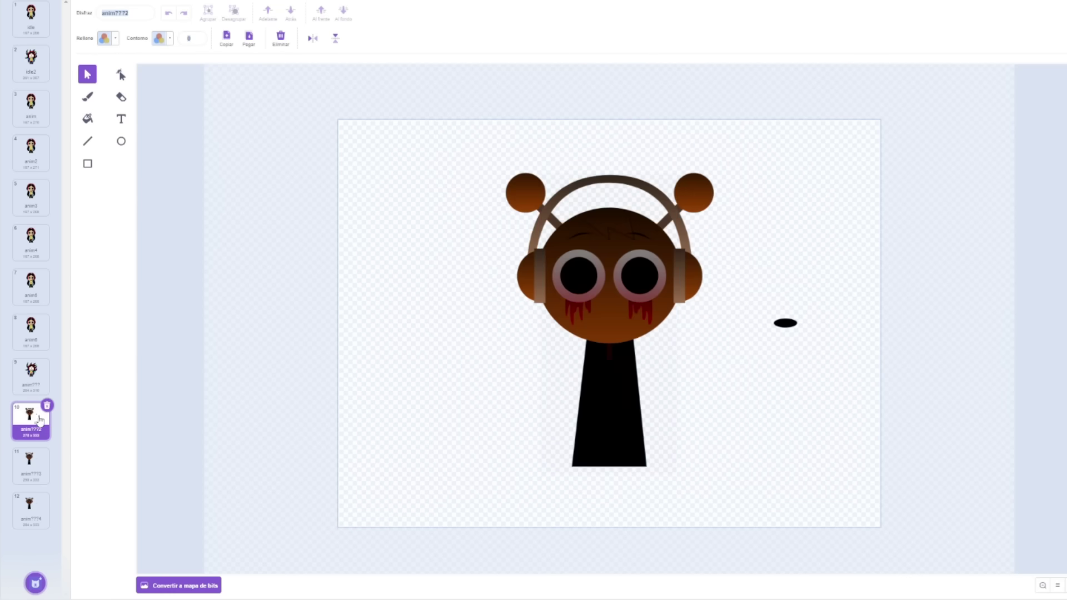
drag(702, 466, 667, 409)
click(171, 13)
drag(726, 533, 419, 139)
key(Delete)
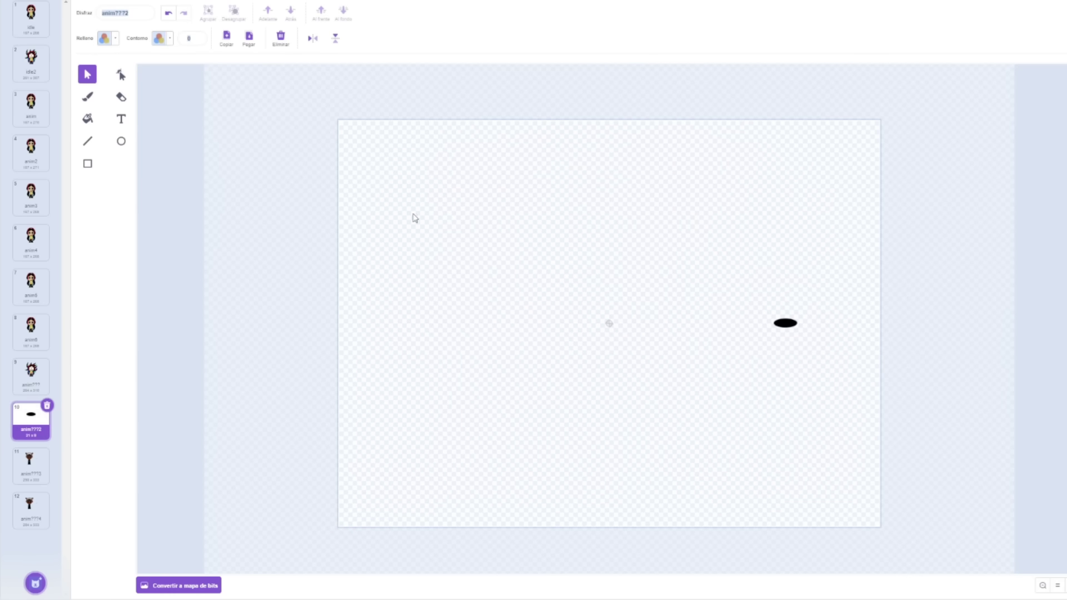
click(250, 40)
click(767, 436)
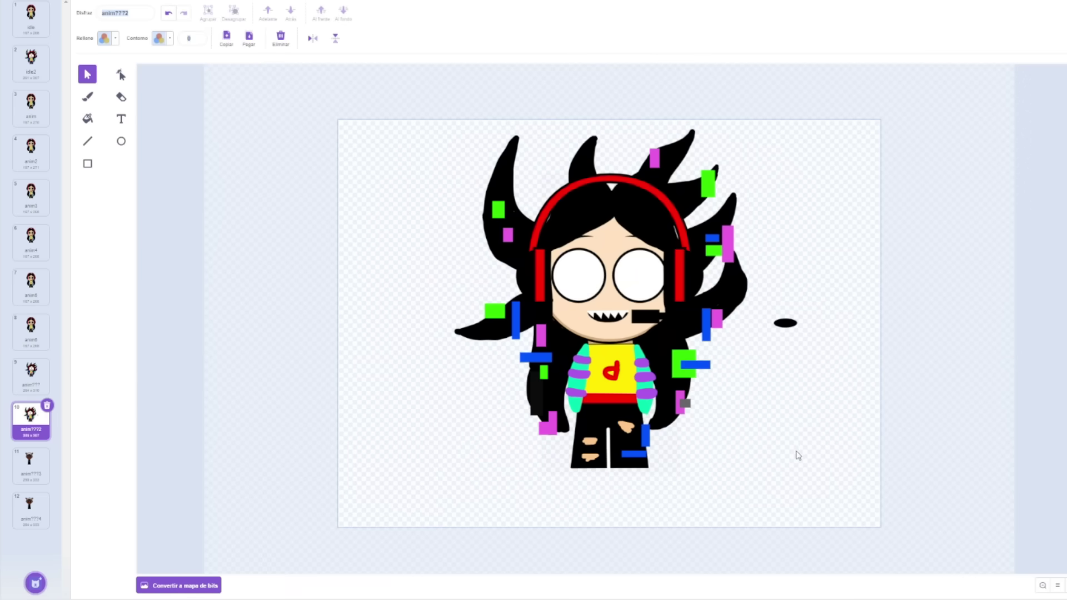
Try to move the black oval mouth from the empty canvas onto the face.
scroll(786, 374, up, 2)
click(923, 303)
drag(923, 303, 598, 291)
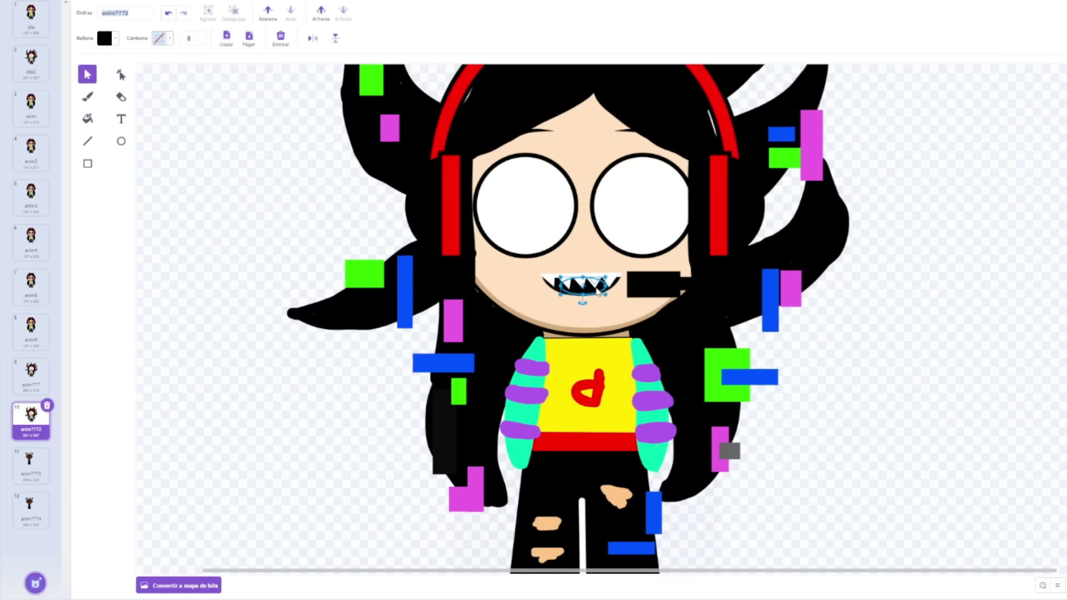
click(171, 14)
click(170, 14)
Delete the separate black oval mouth beside the character in anim???2.
click(888, 362)
click(930, 300)
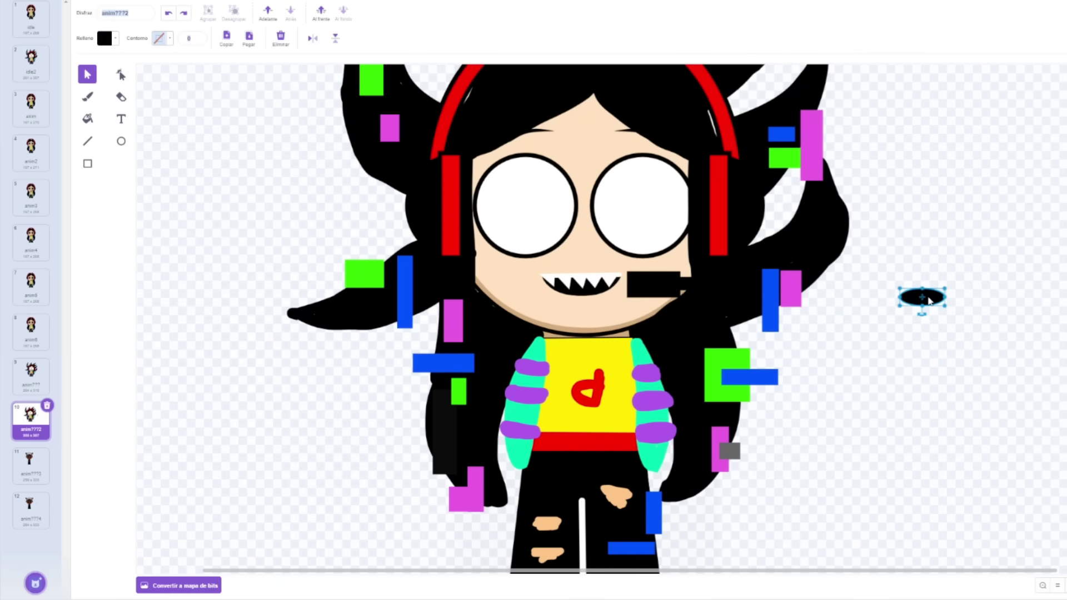
key(Delete)
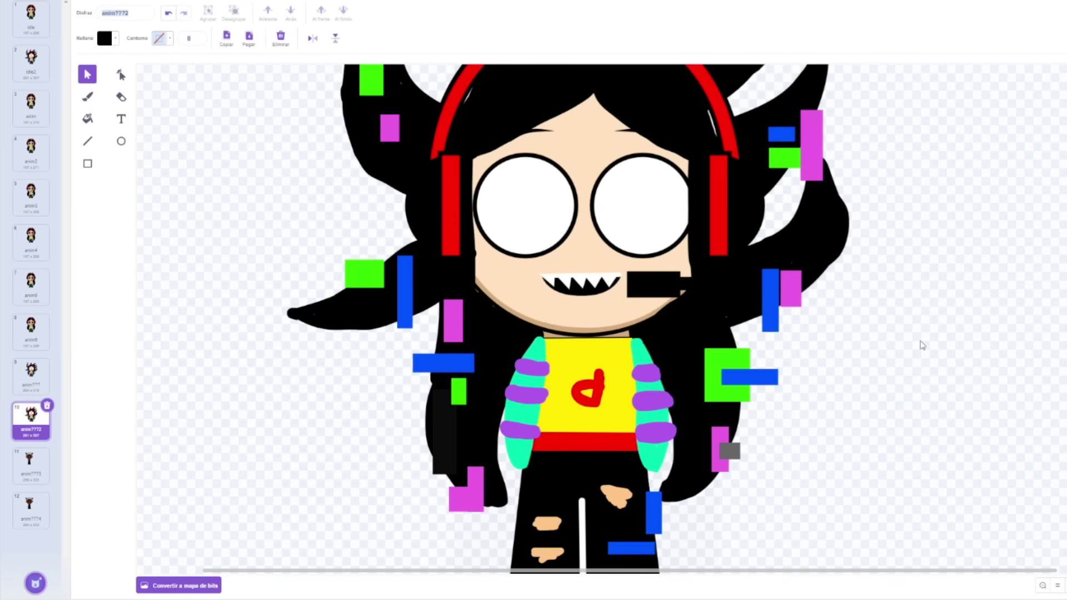
Compare the finished drawings in the anim??? and anim???2 costumes.
scroll(914, 341, down, 5)
scroll(872, 338, up, 2)
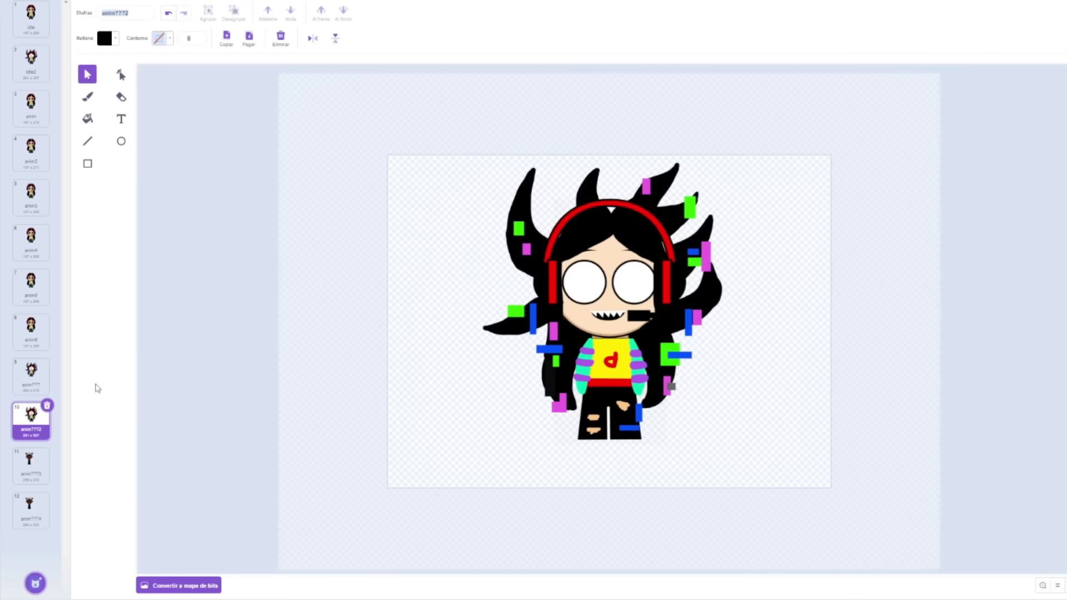
click(29, 383)
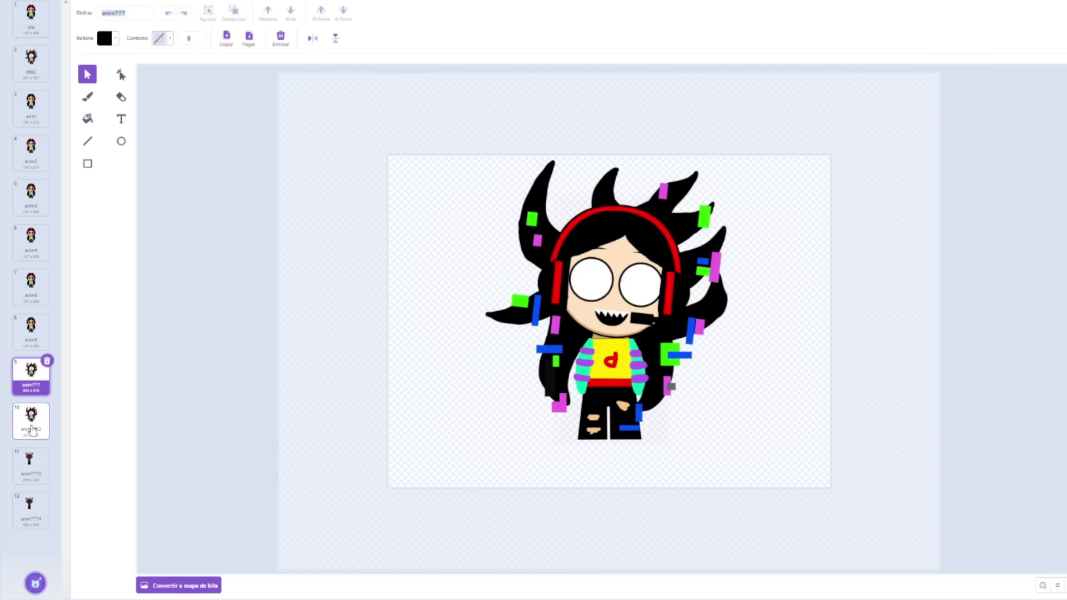
click(31, 429)
Replace the brown character in anim???3 with the copied drawing and flatten its black mouth into a thin toothy grin.
click(29, 463)
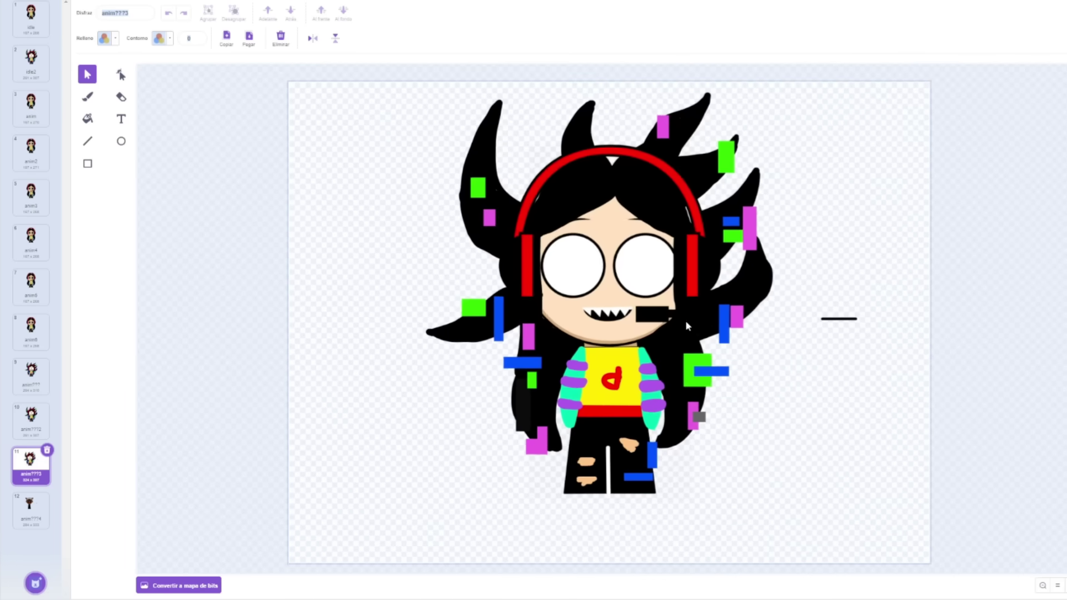
scroll(589, 322, up, 5)
click(589, 325)
drag(586, 322, 587, 307)
click(590, 336)
click(866, 435)
scroll(694, 367, down, 5)
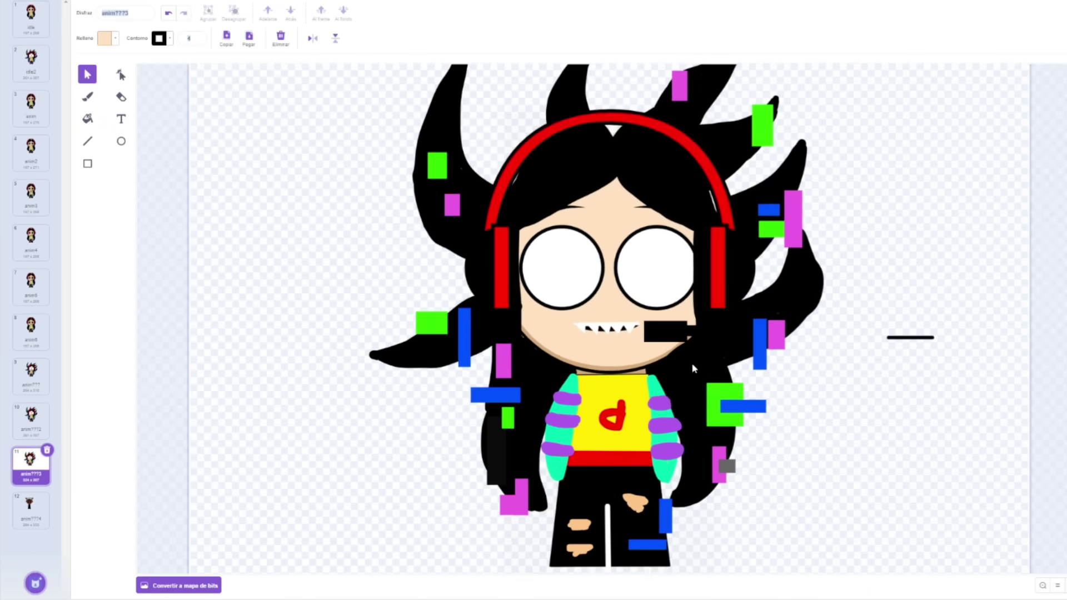
Delete the separate black mouth line in anim???3 and tilt the head, hair and glitch blocks counter-clockwise above the upright body.
click(851, 319)
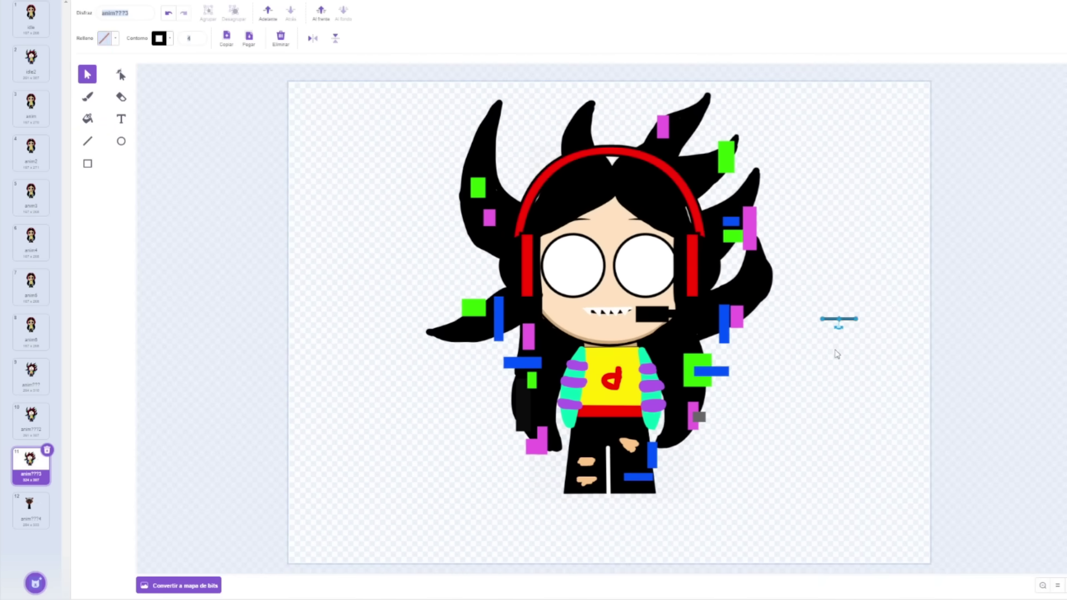
key(ctrl+a)
scroll(622, 375, up, 3)
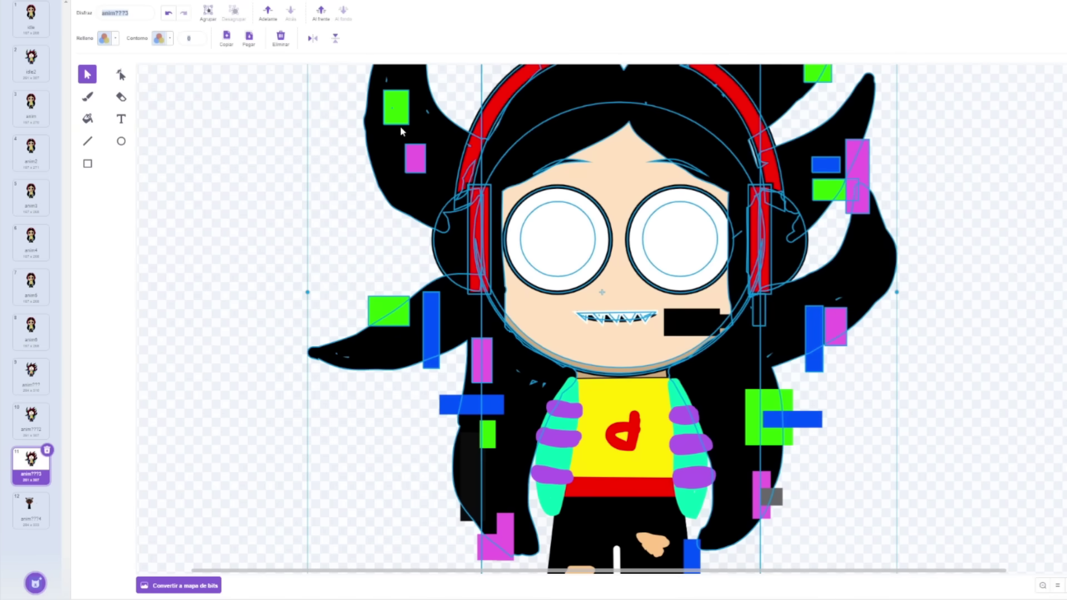
scroll(491, 391, down, 3)
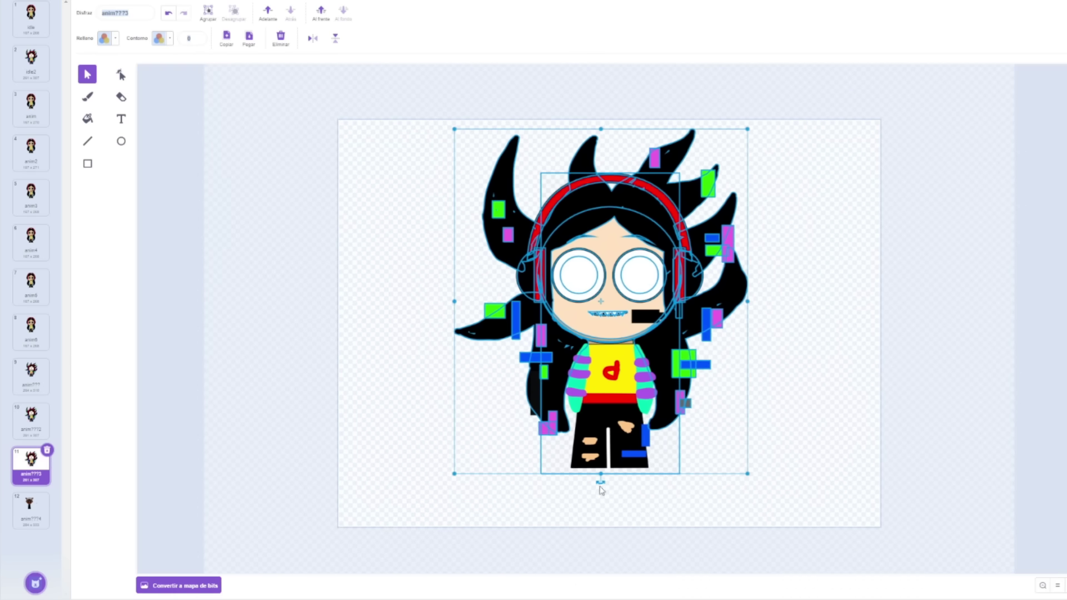
drag(600, 482, 651, 476)
drag(658, 301, 646, 300)
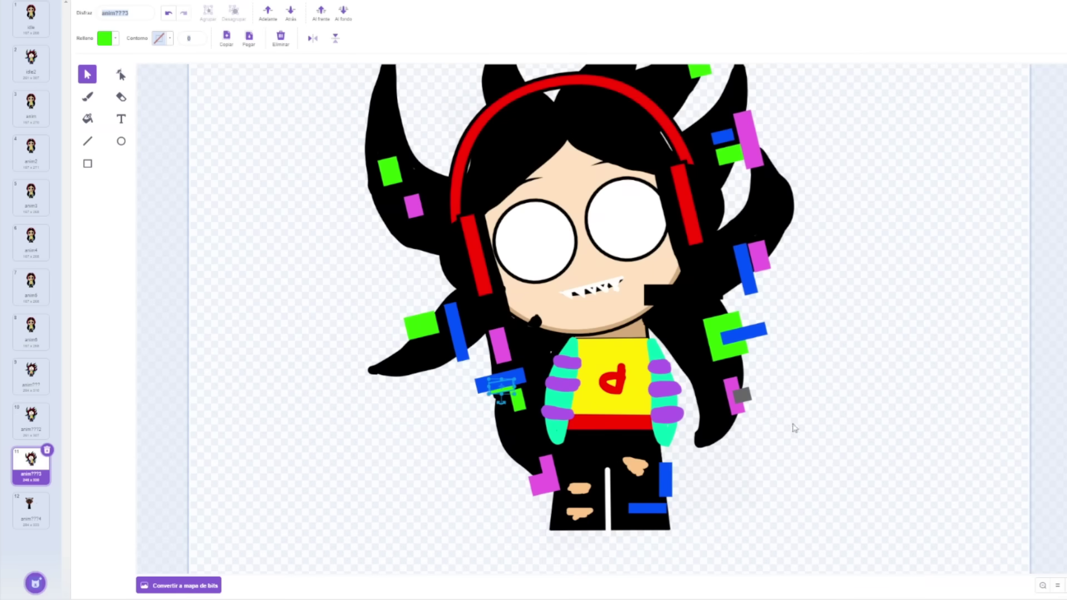
click(870, 427)
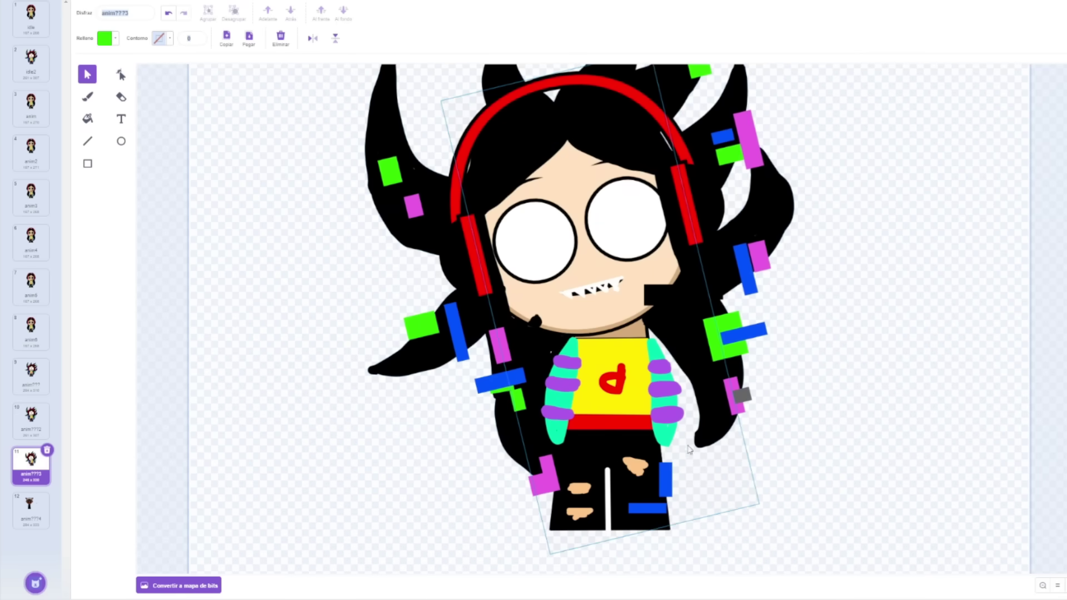
Rotate the black microphone block counter-clockwise to match the tilted head and bring it closer to the mouth.
scroll(871, 297, up, 2)
scroll(872, 299, down, 1)
scroll(871, 299, up, 1)
scroll(652, 130, down, 1)
scroll(801, 236, up, 1)
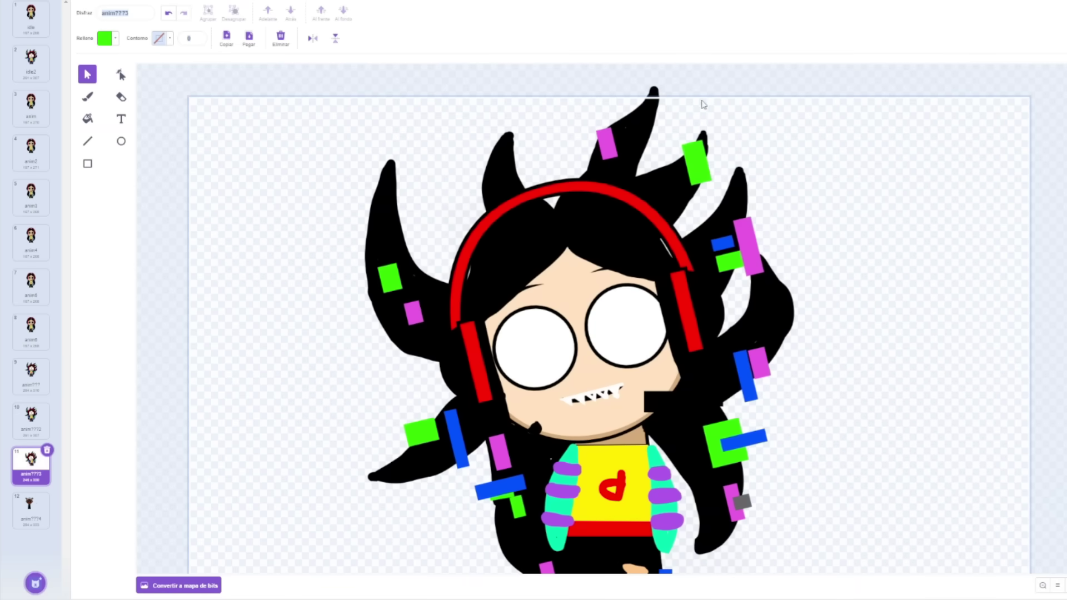
scroll(628, 339, down, 1)
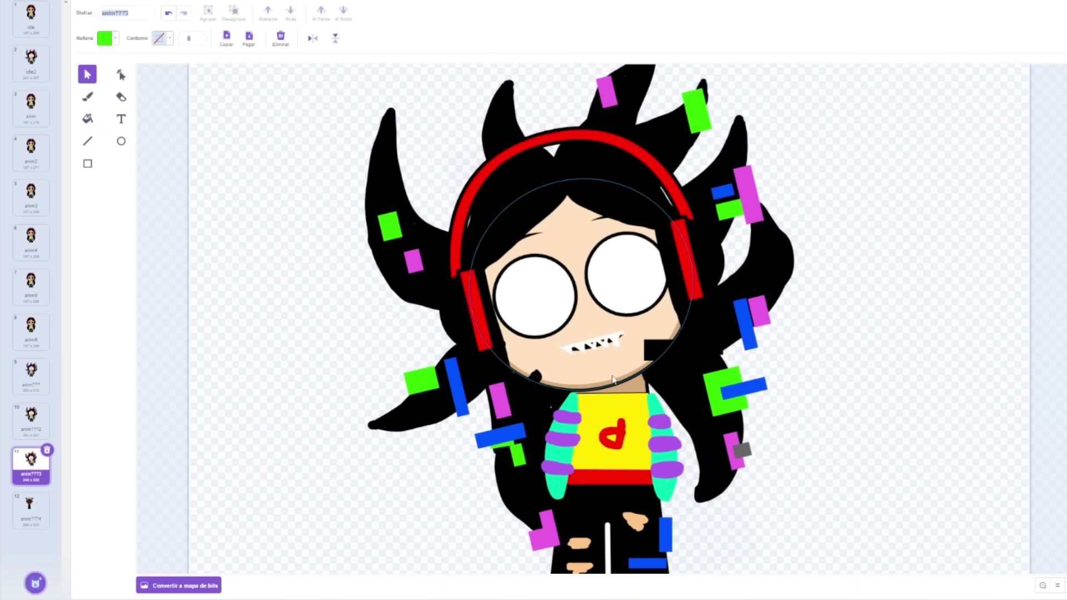
scroll(608, 354, up, 1)
click(717, 347)
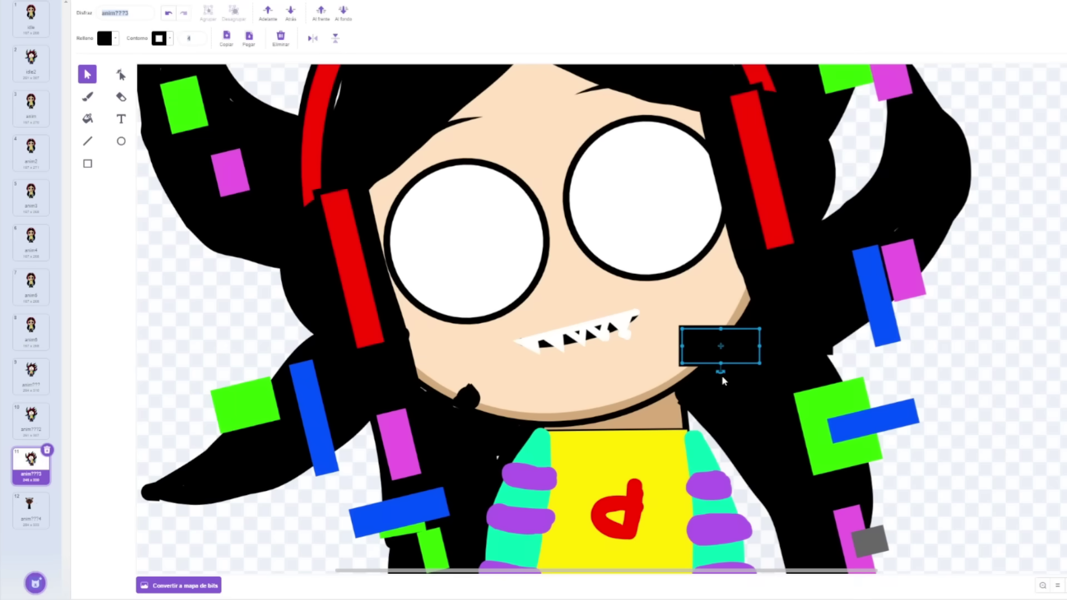
drag(720, 373, 761, 399)
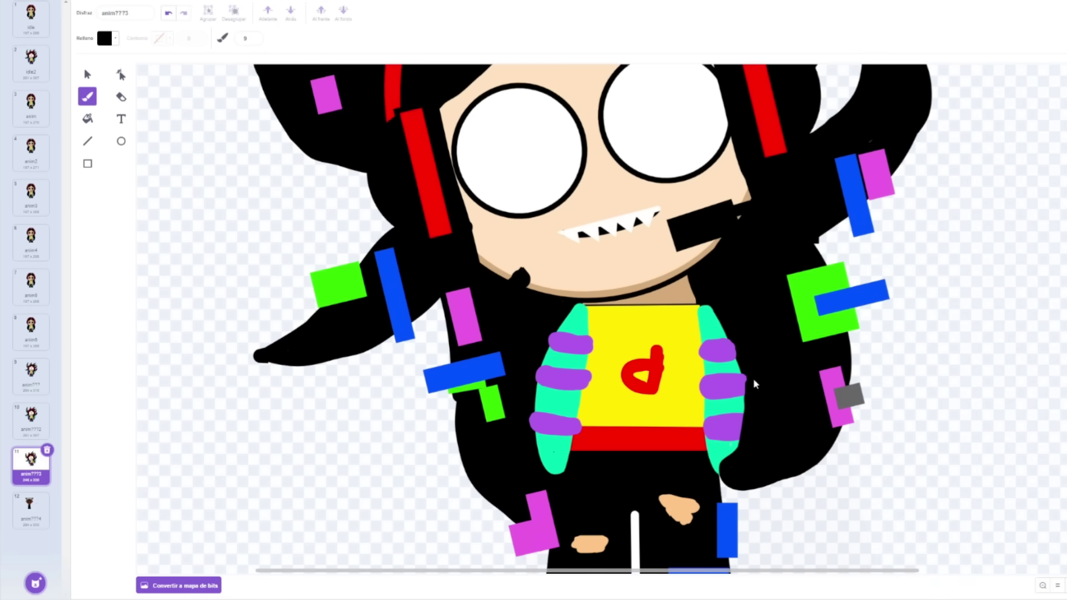
scroll(754, 384, down, 1)
scroll(659, 278, down, 3)
scroll(661, 274, down, 1)
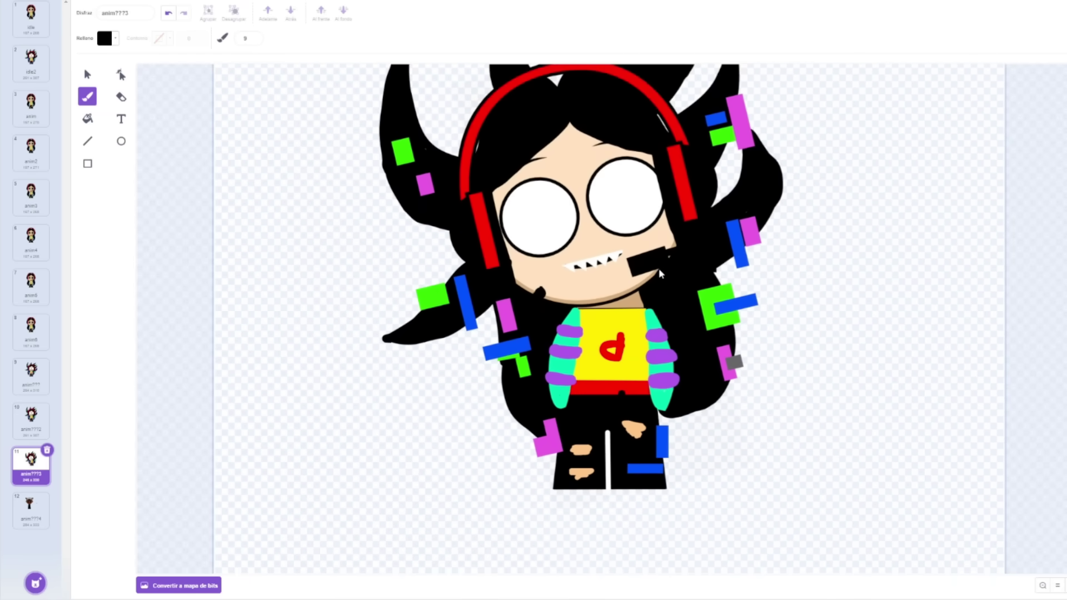
Set the brush size to 3 and paint a thinner black tip on the hair strand over the lower chin.
scroll(660, 273, down, 2)
scroll(546, 139, up, 1)
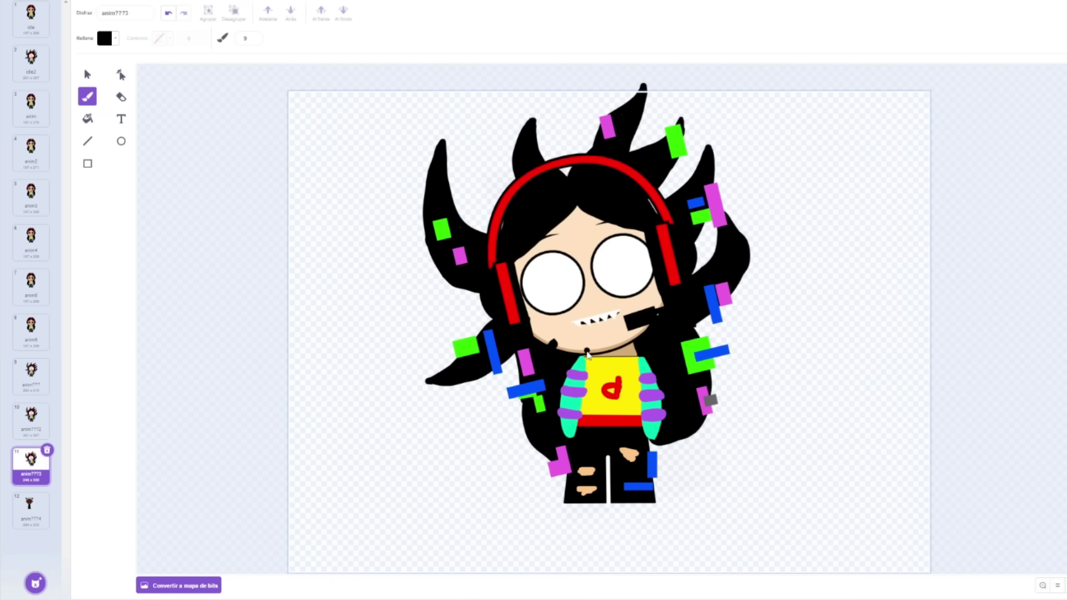
scroll(524, 326, up, 3)
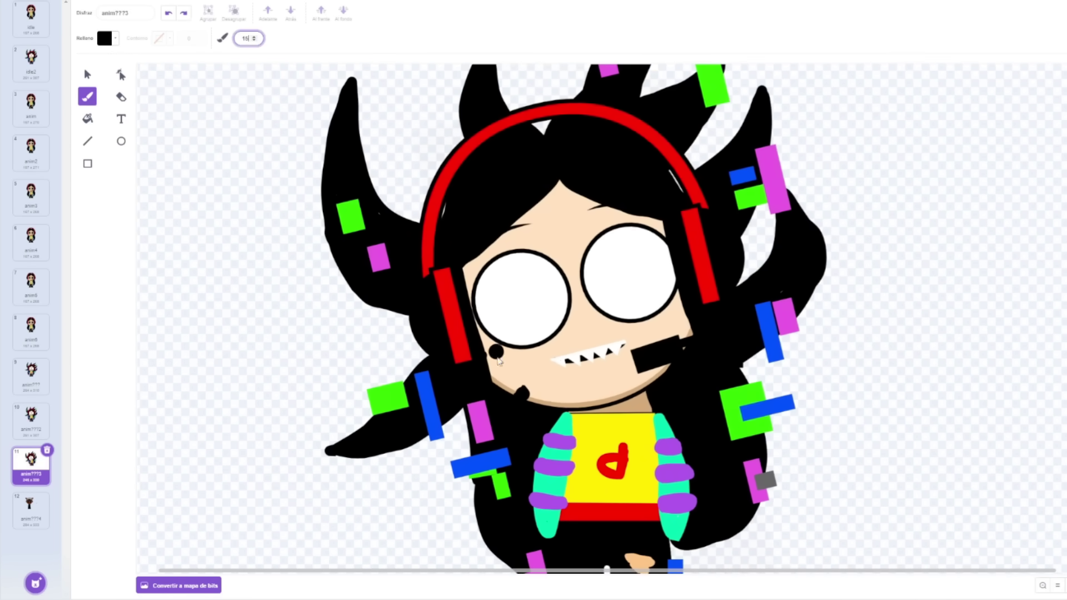
key(BackSpace)
key(BackSpace)
text(3)
key(Return)
scroll(520, 396, up, 3)
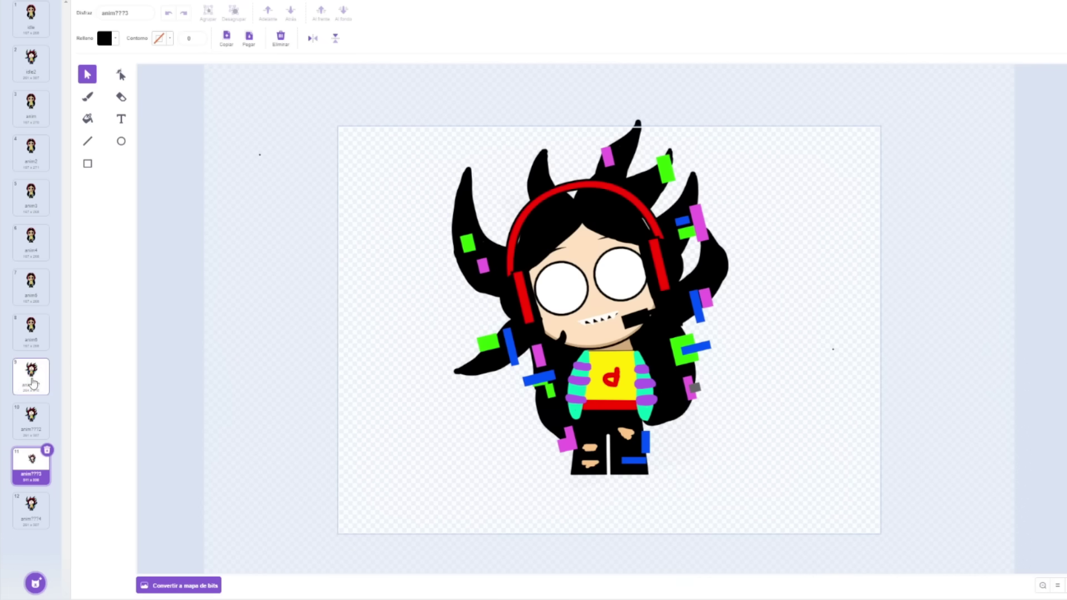
Look through the anim???, anim???2, anim???3 and anim???4 costumes to compare their poses.
click(32, 383)
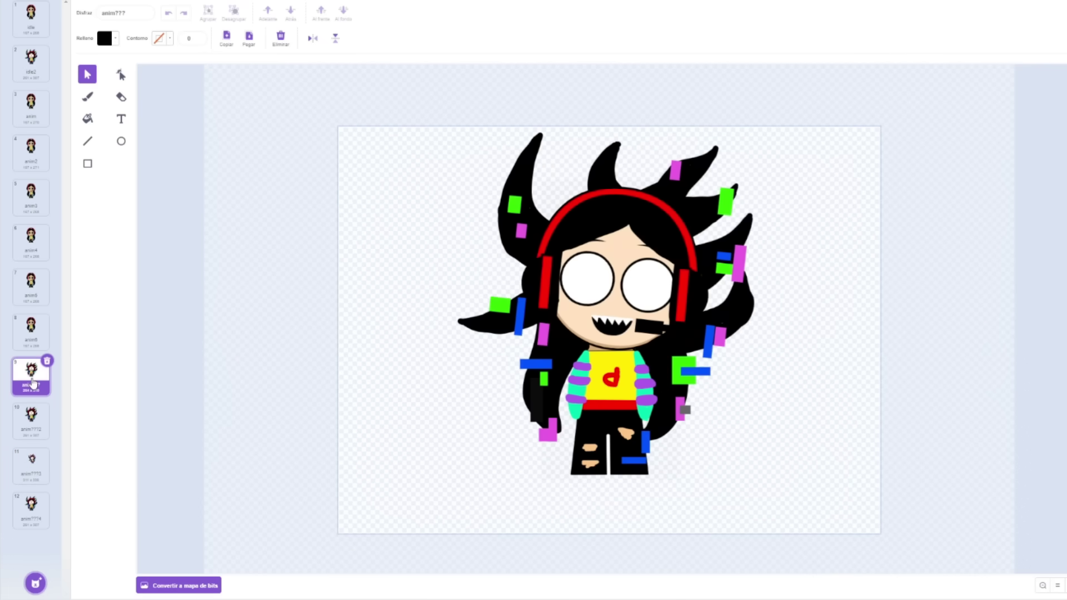
click(29, 418)
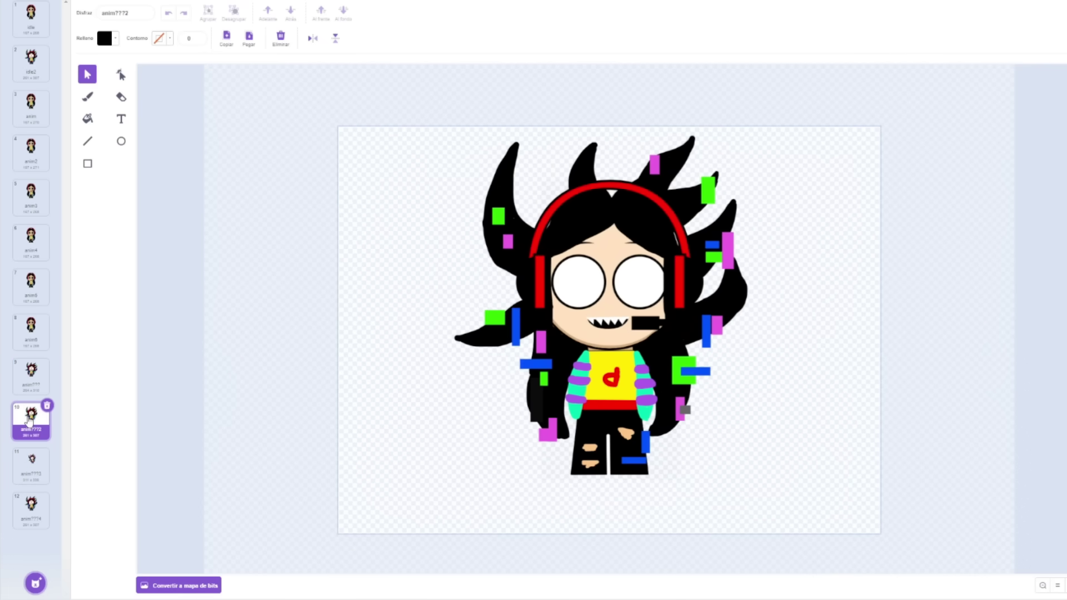
click(29, 472)
click(31, 502)
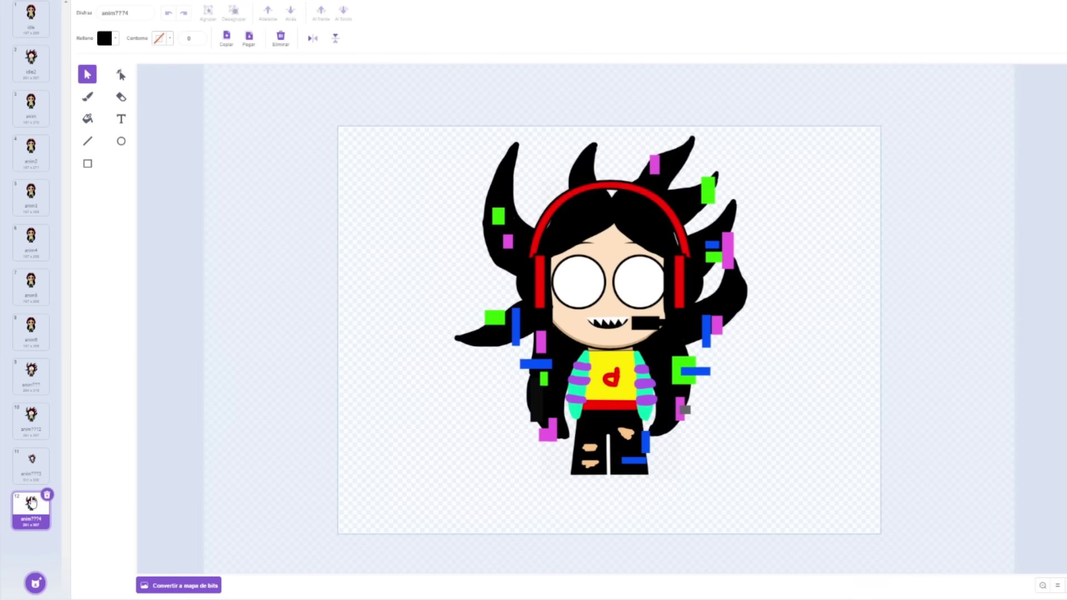
click(31, 457)
click(31, 422)
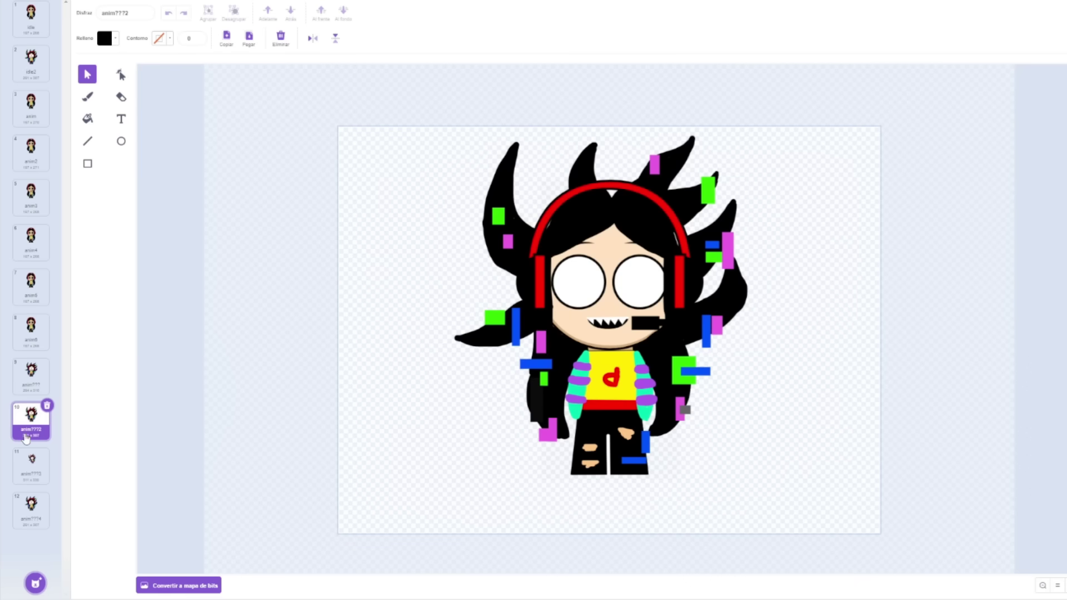
click(32, 500)
click(31, 422)
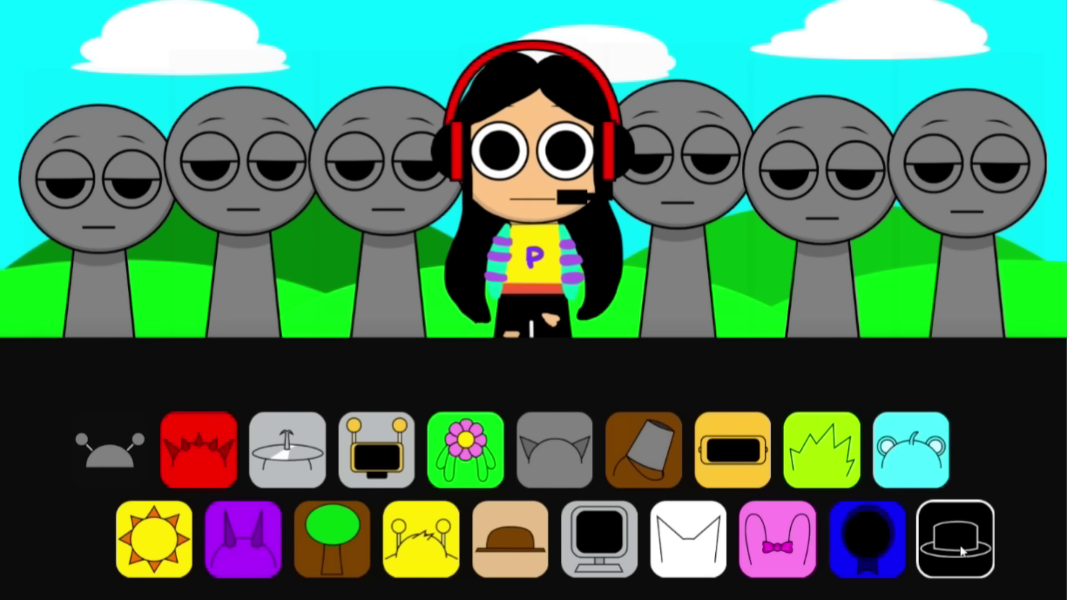
Switch the running game to horror mode by giving the rightmost character the black hat, and remove the resulting character.
drag(955, 539, 970, 244)
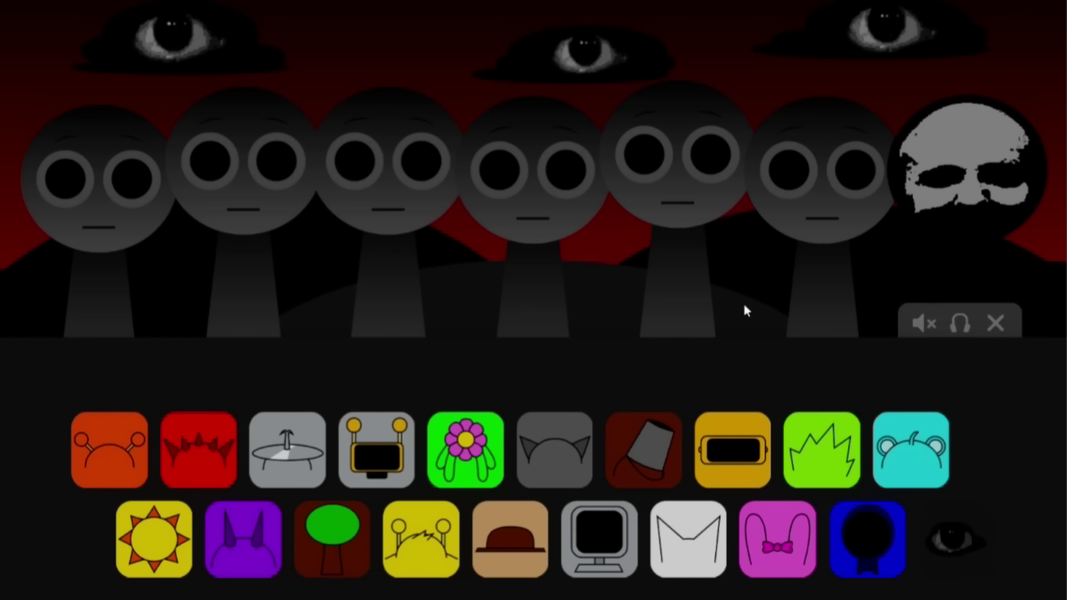
click(993, 333)
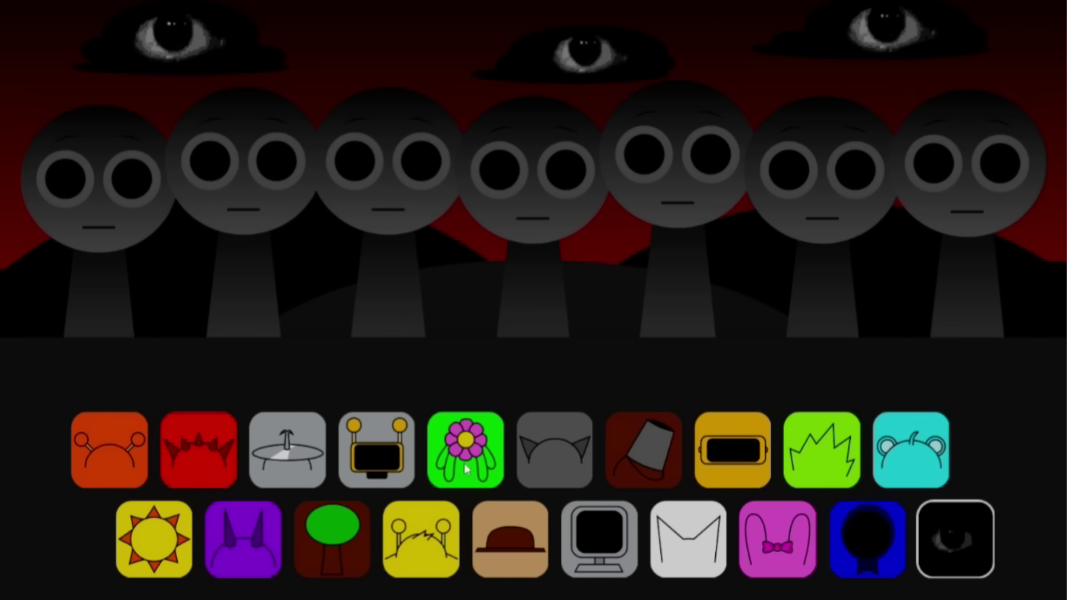
Test the horror mode by placing the orange antennae icon on the middle character, the robot on the second and the sun on the sixth.
drag(109, 450, 533, 245)
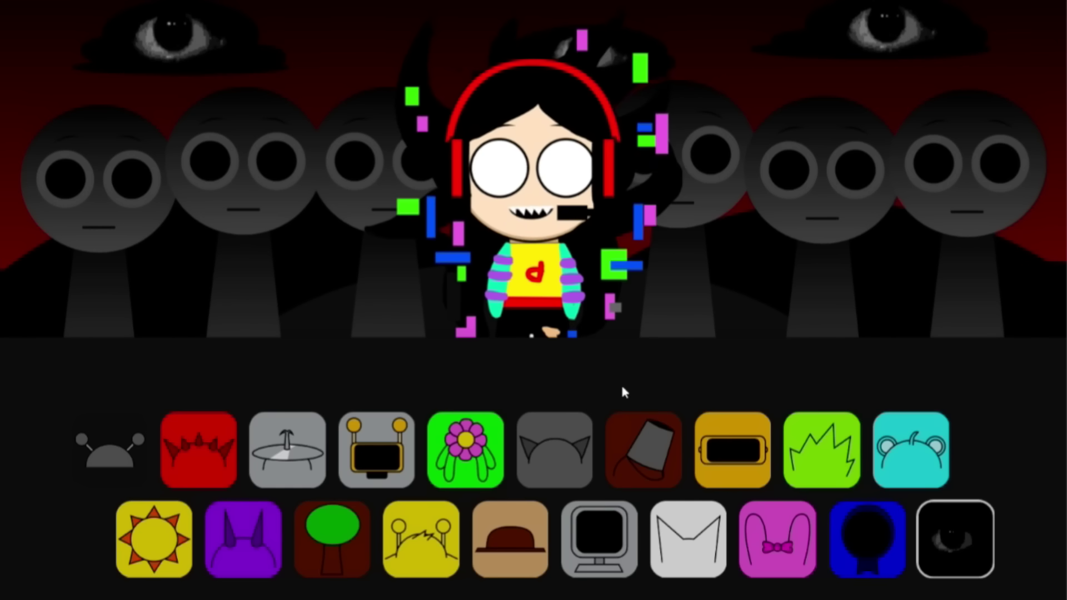
drag(377, 450, 242, 217)
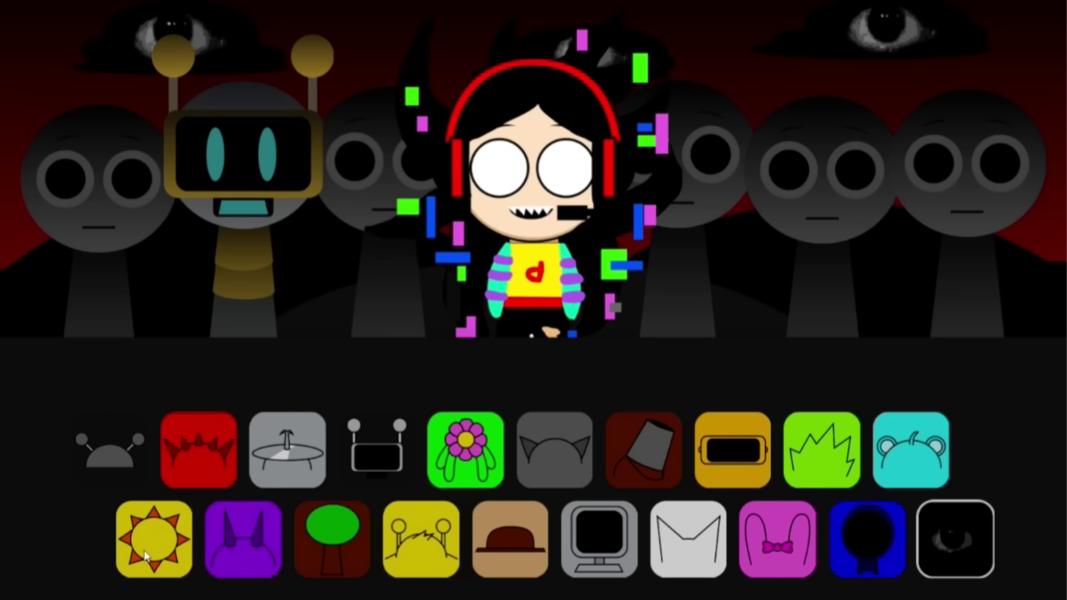
drag(149, 542, 855, 216)
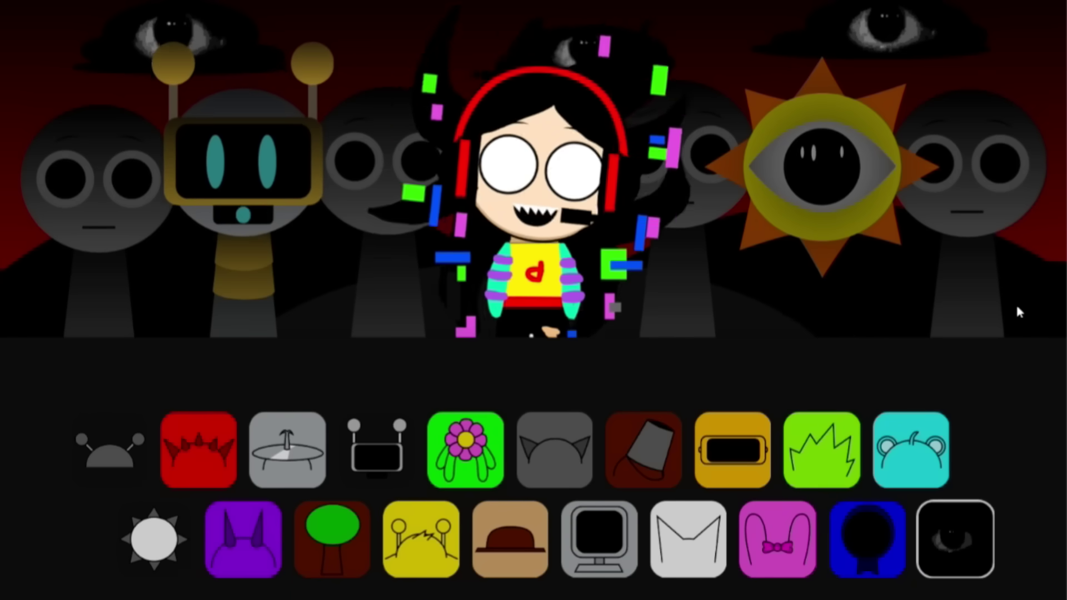
mouse_move(749, 155)
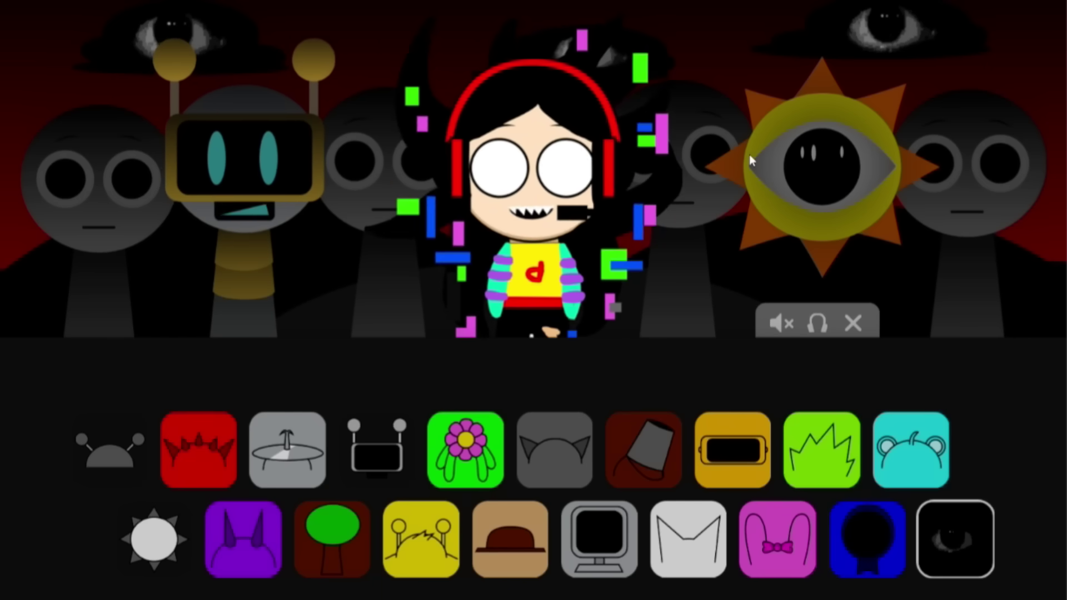